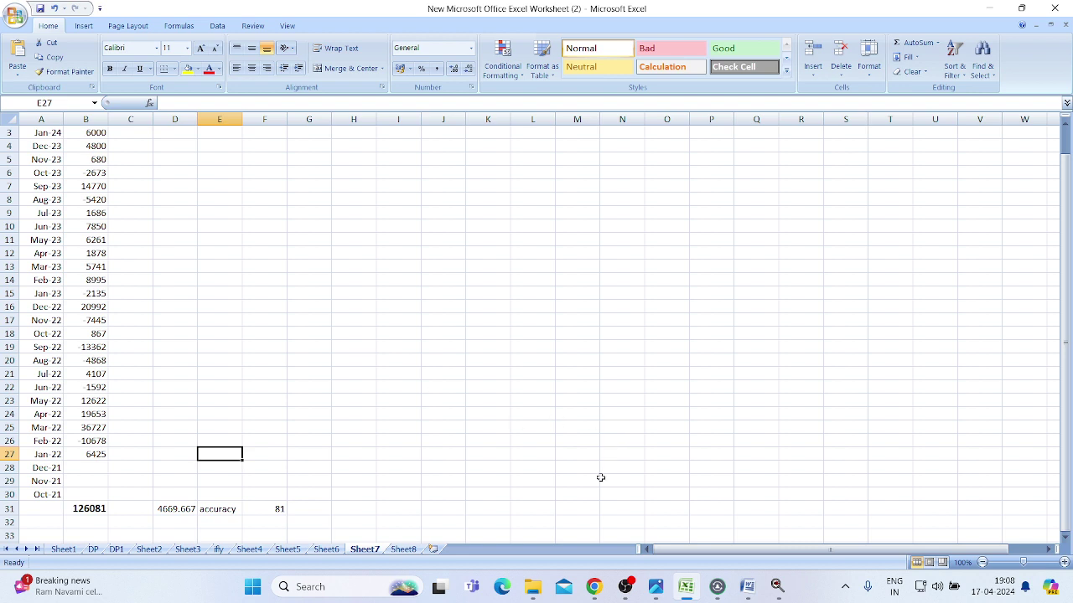
pyautogui.click(90, 466)
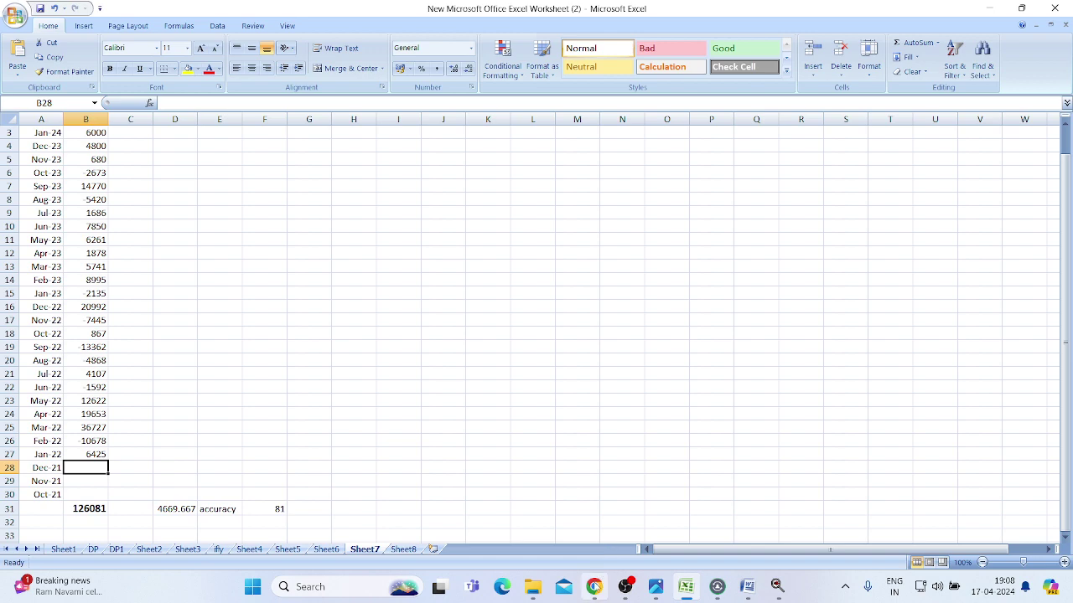
pyautogui.click(594, 586)
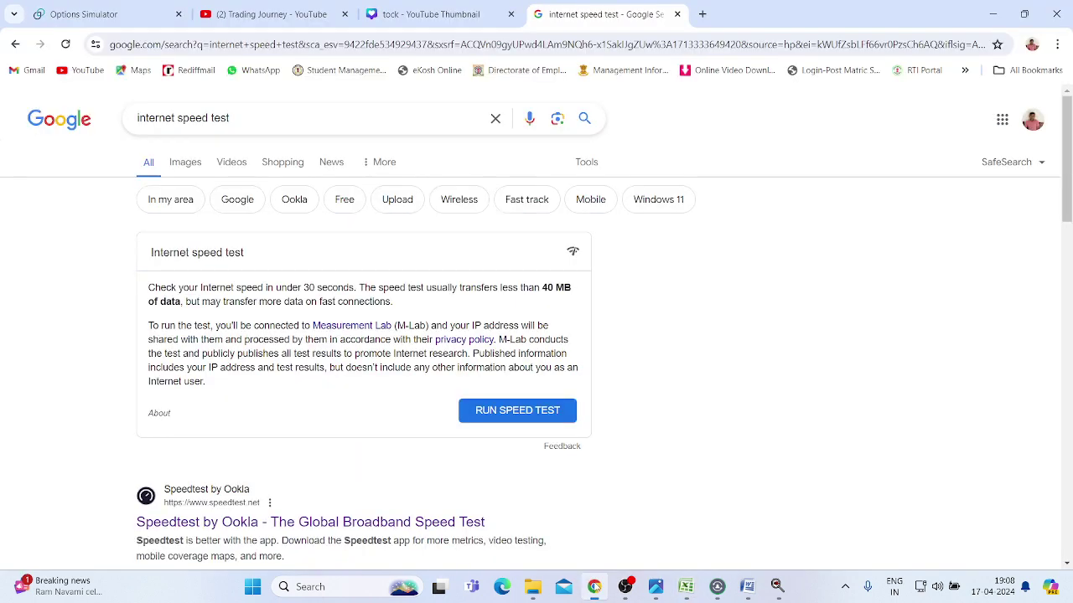
pyautogui.click(685, 587)
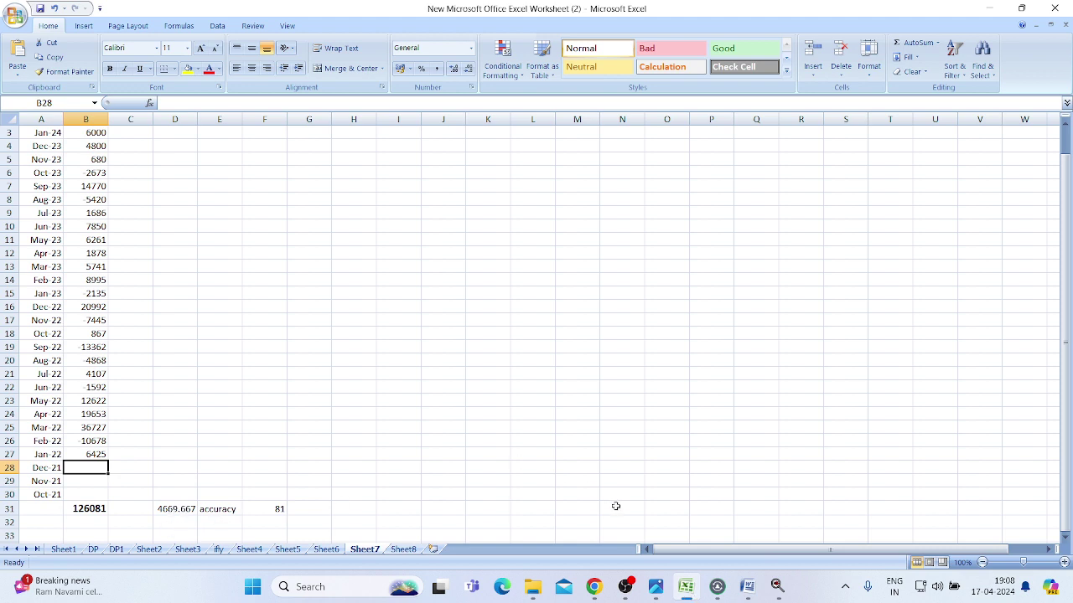
pyautogui.click(594, 587)
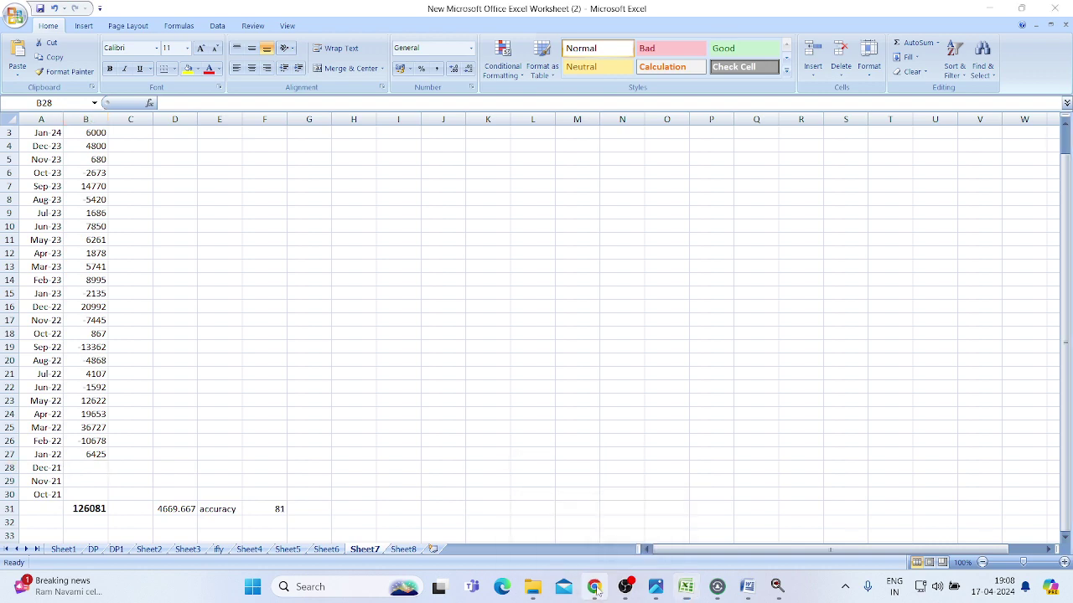
pyautogui.click(595, 588)
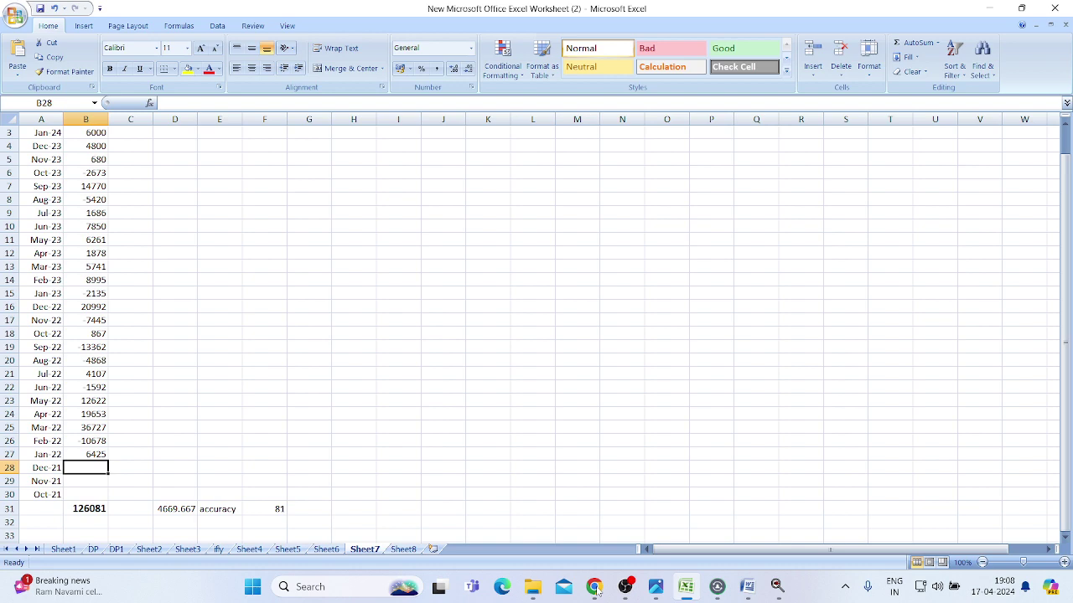
# - Switch to the Options Simulator in Chrome and reset the existing January 2022 strategy positions
pyautogui.click(595, 588)
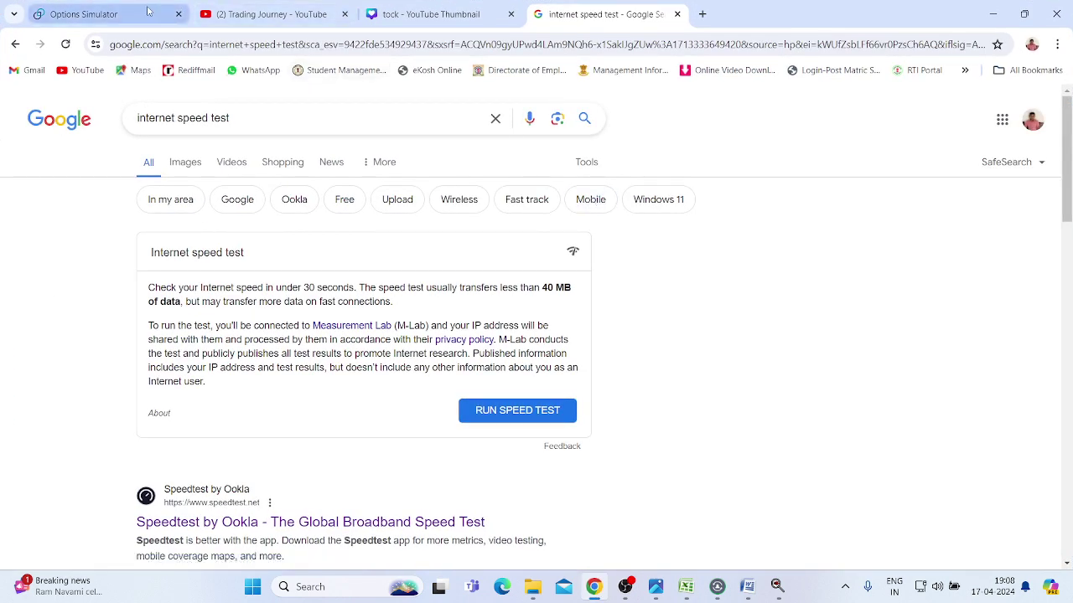
pyautogui.click(124, 17)
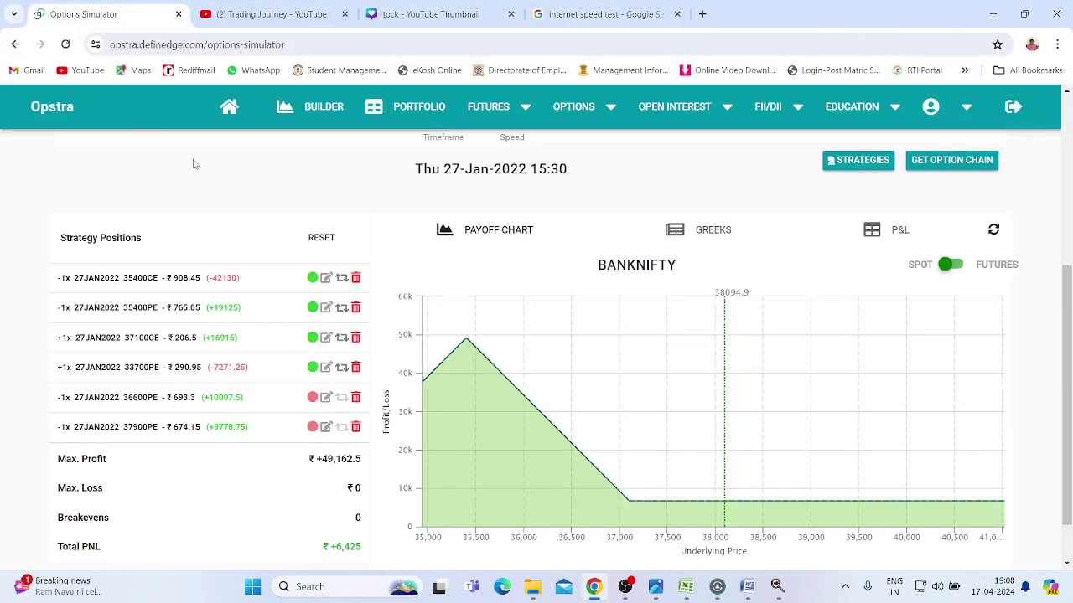
pyautogui.click(321, 237)
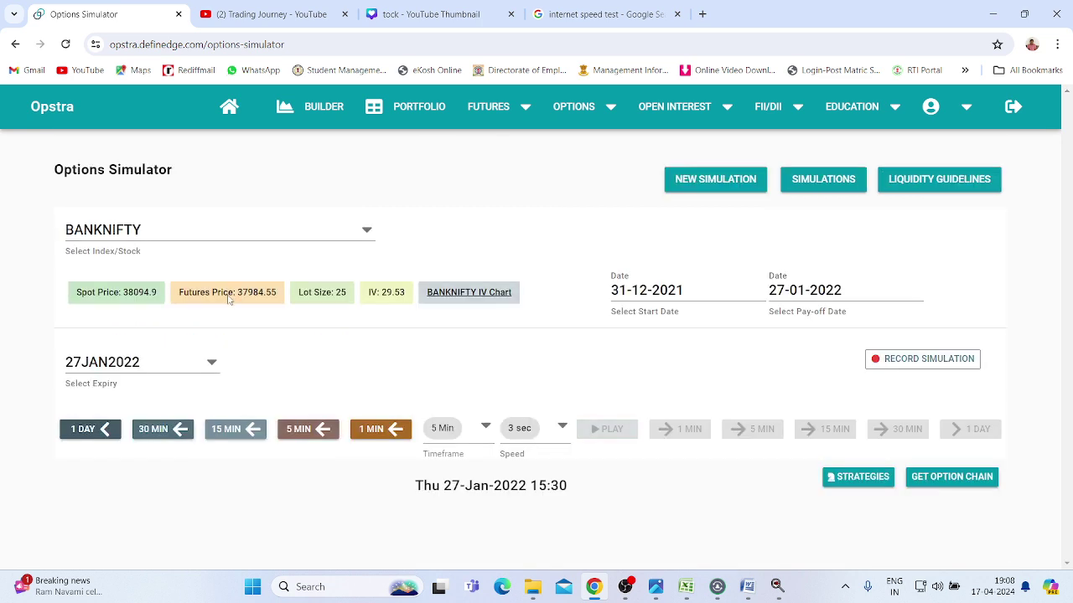
# - Set the BANKNIFTY simulation's expiry to 30DEC2021
pyautogui.click(214, 362)
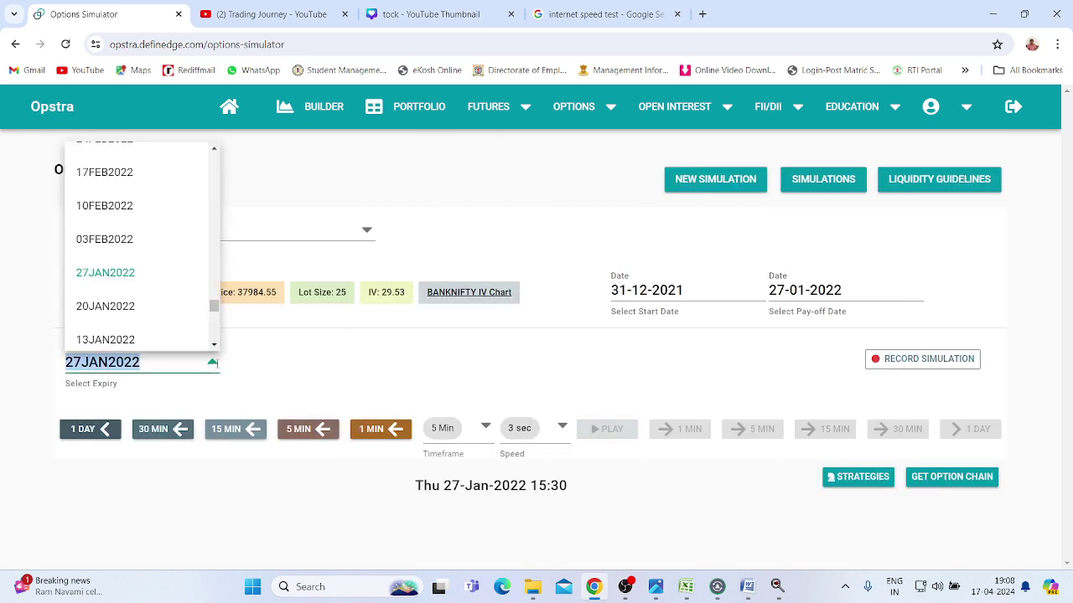
pyautogui.click(215, 346)
pyautogui.click(215, 346)
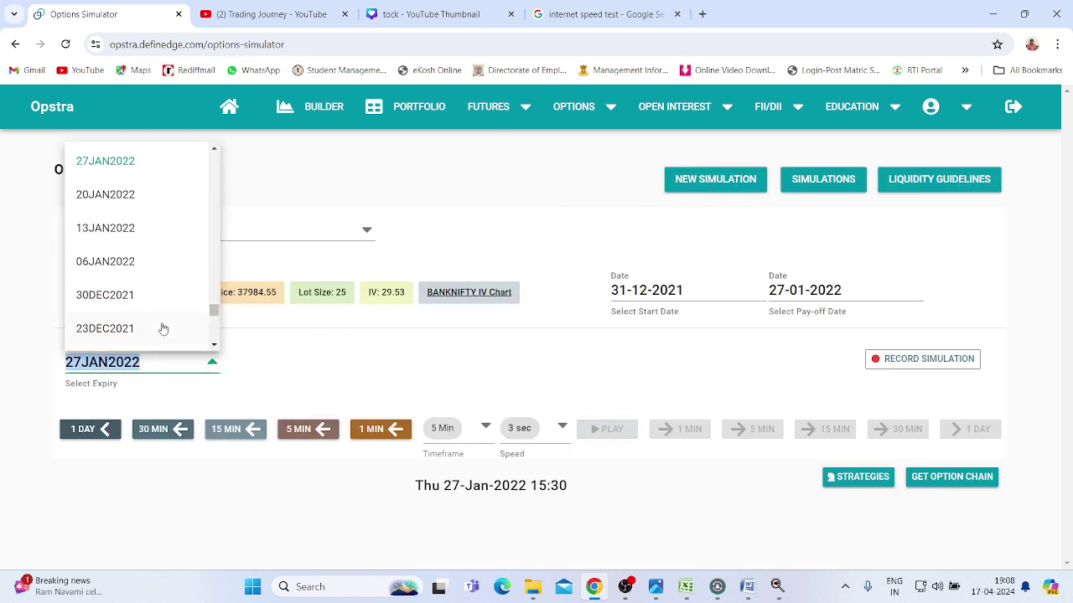
pyautogui.click(111, 296)
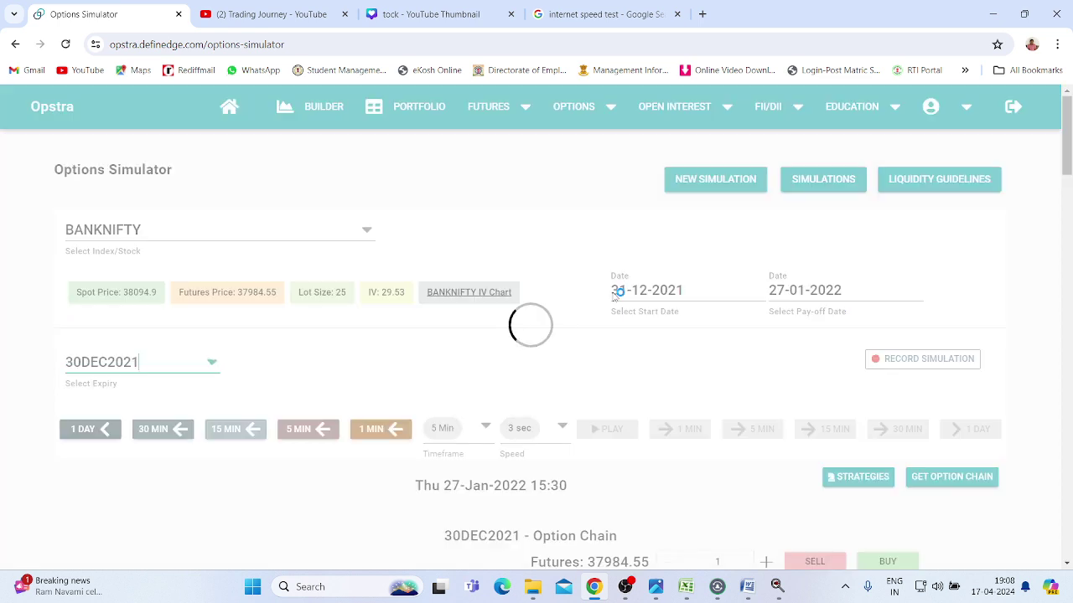
# - Set the simulation's pay-off date to 30-12-2021 and its start date to 26-11-2021
pyautogui.click(833, 302)
pyautogui.click(821, 333)
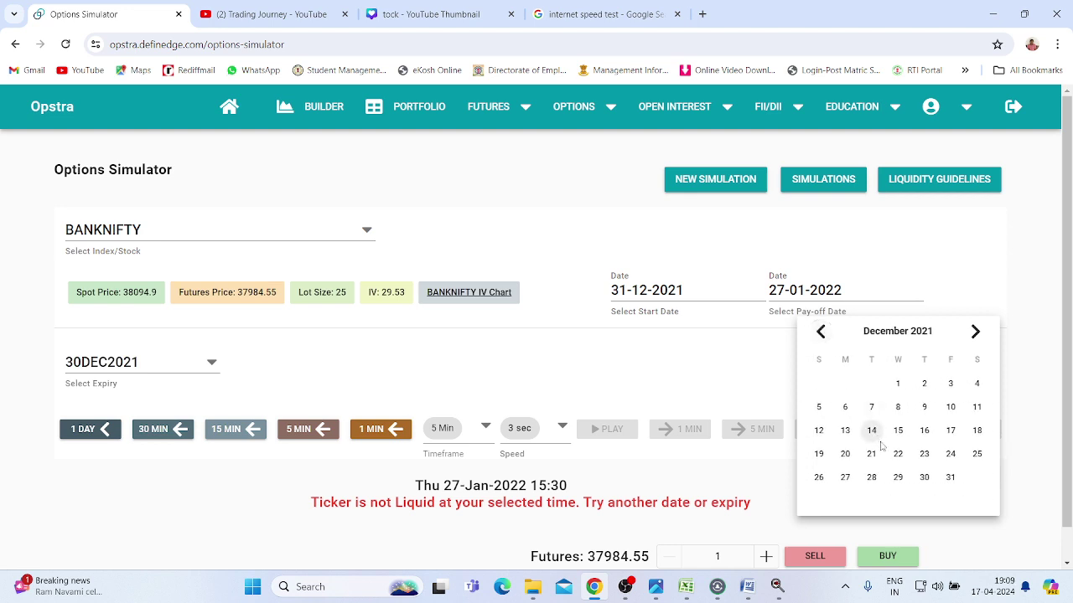
pyautogui.click(924, 478)
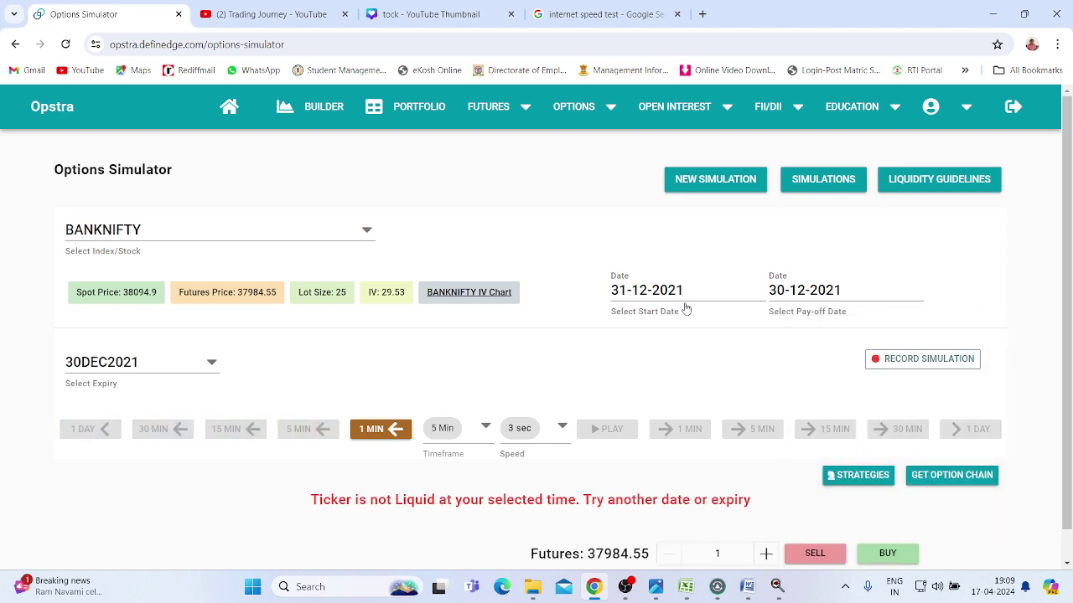
pyautogui.click(655, 296)
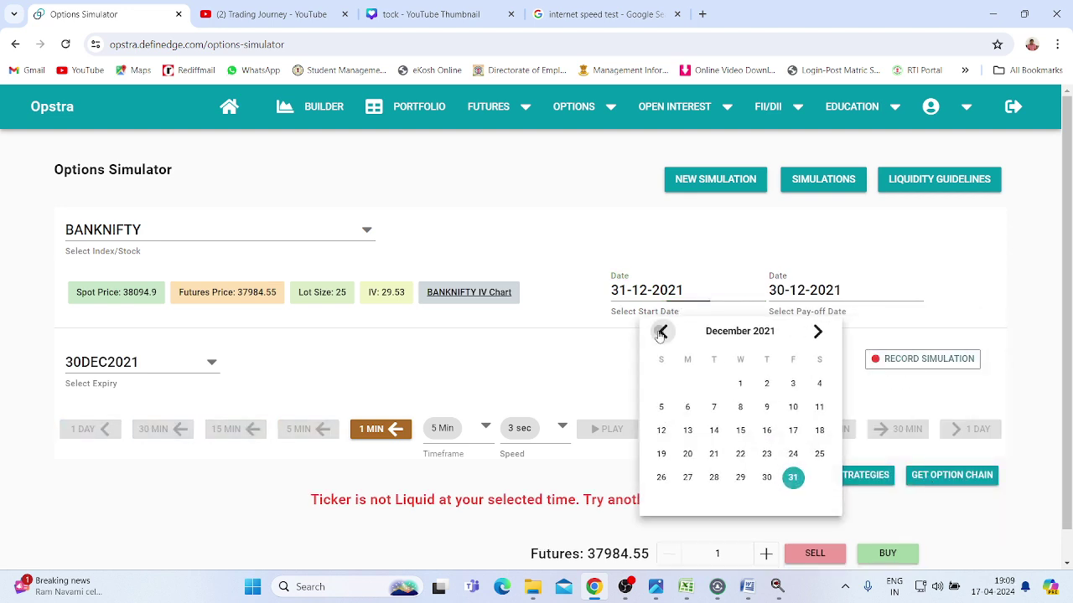
pyautogui.click(663, 332)
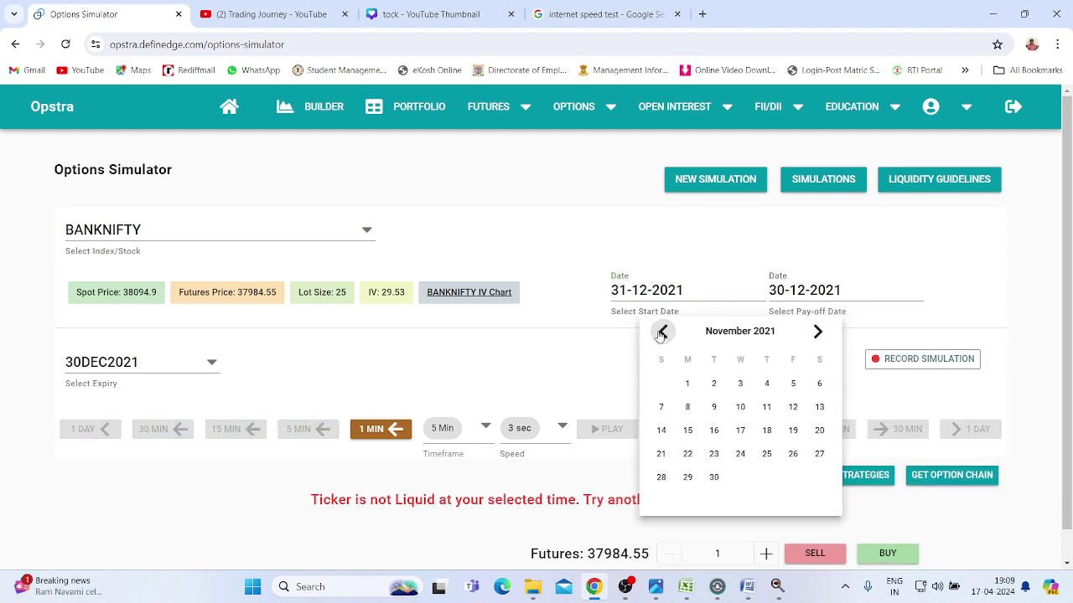
pyautogui.click(793, 453)
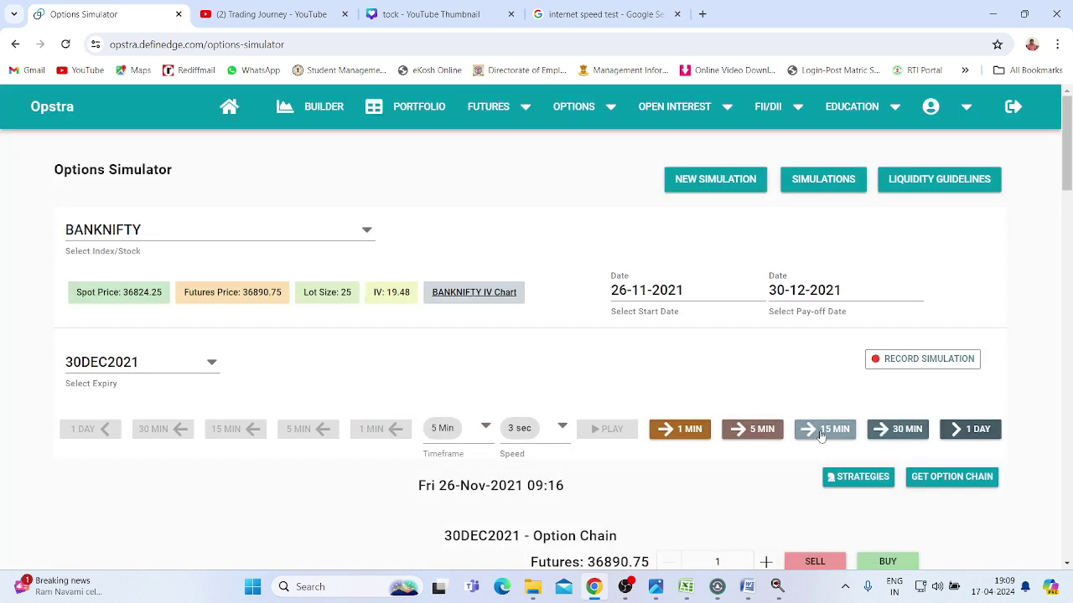
# - Move the simulation time to 09:30 on 26-Nov-2021 and load the option chain for that moment
pyautogui.click(823, 429)
pyautogui.click(405, 438)
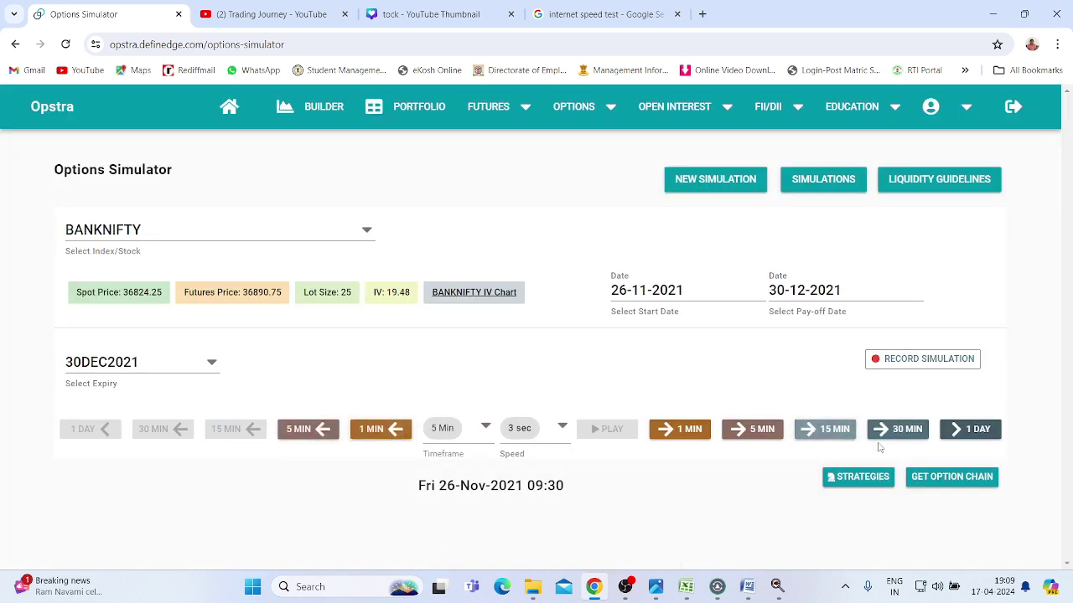
pyautogui.click(968, 483)
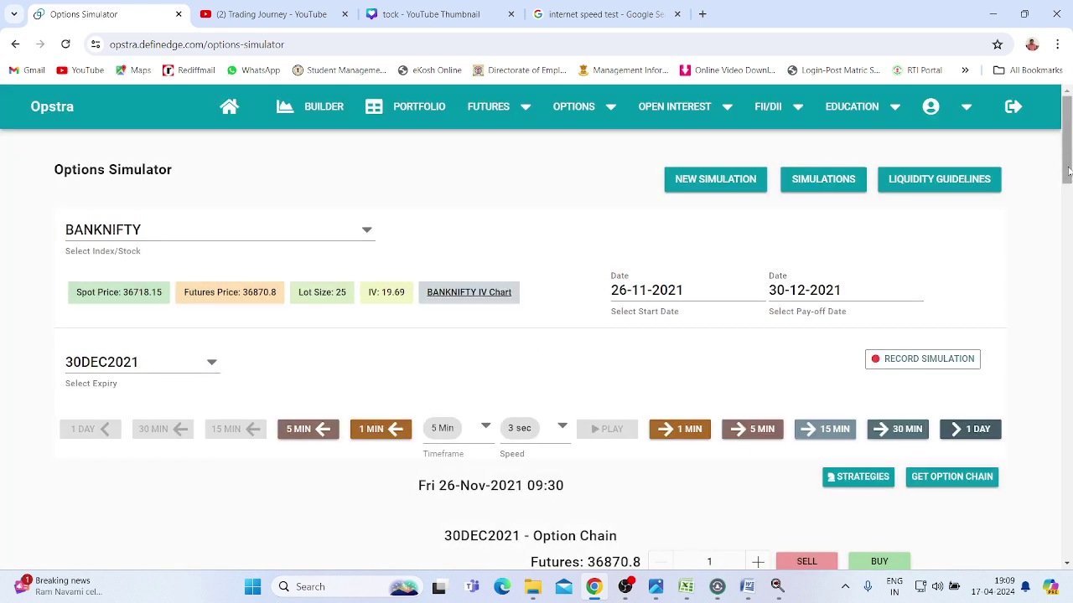
# - Add sell positions of 1 lot each in the 36800CE and 36800PE options
pyautogui.moveTo(1069, 171); pyautogui.dragTo(1065, 351)
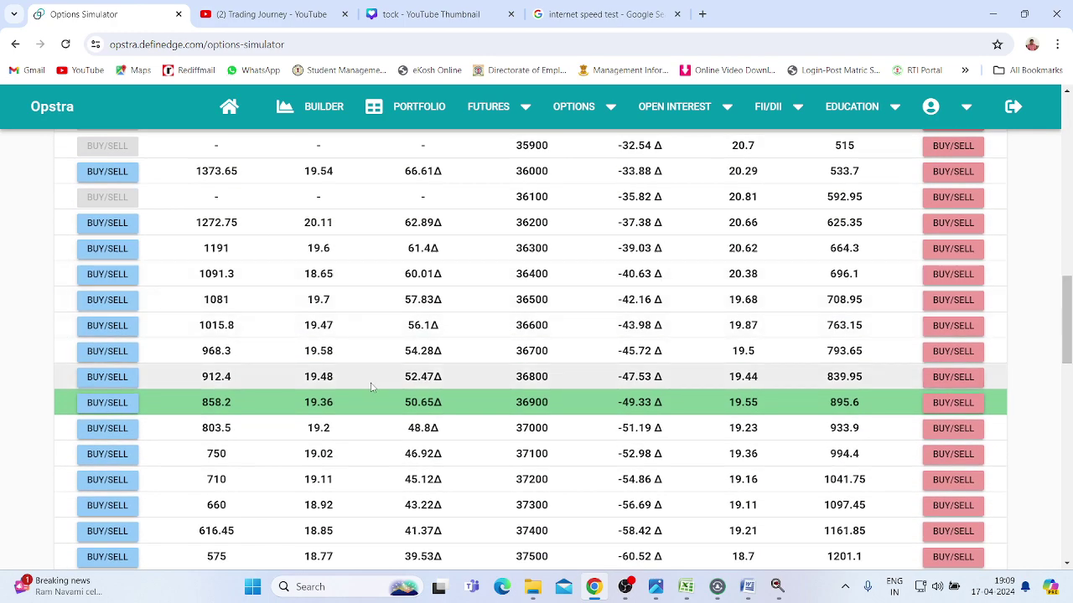
pyautogui.click(110, 376)
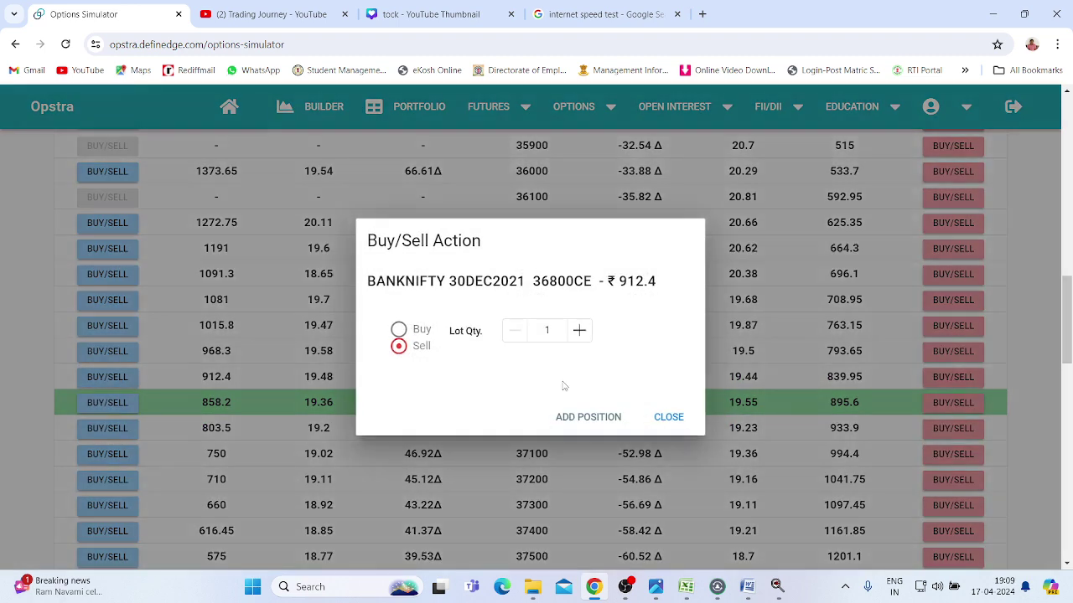
pyautogui.click(570, 419)
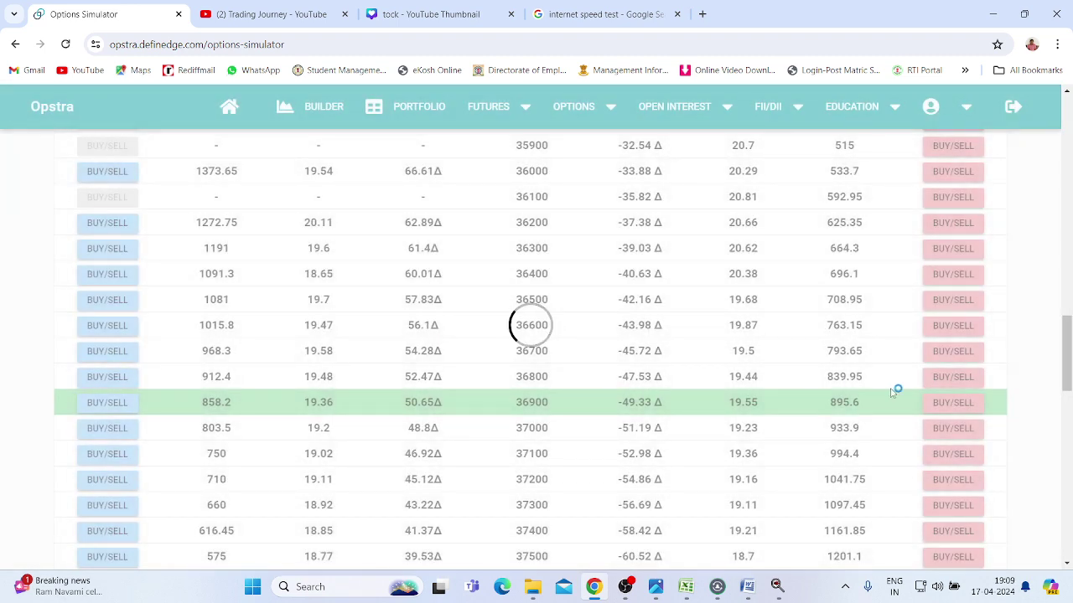
pyautogui.click(946, 379)
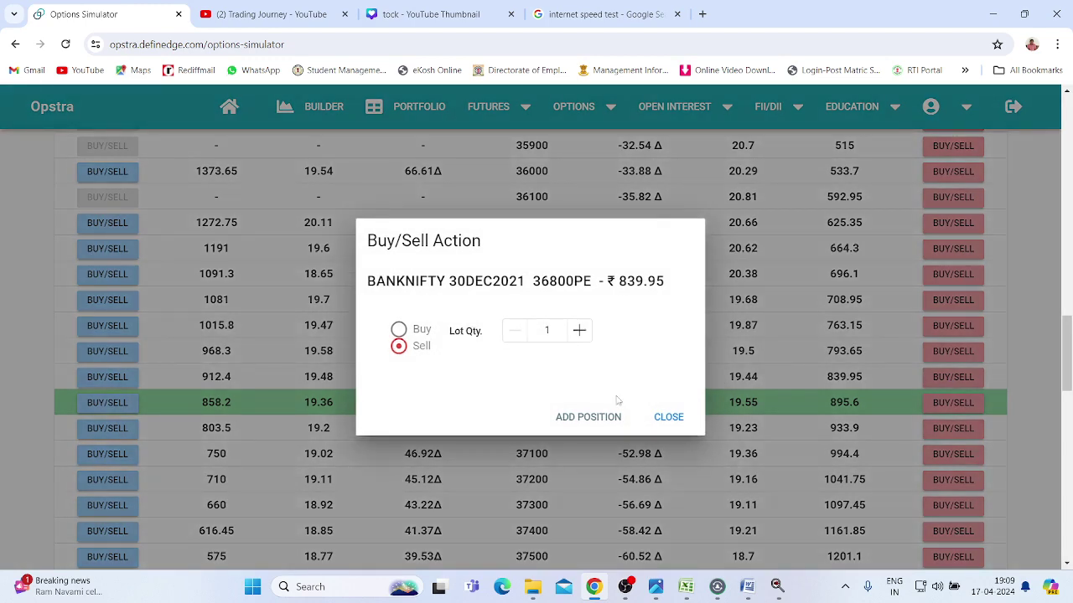
pyautogui.click(590, 417)
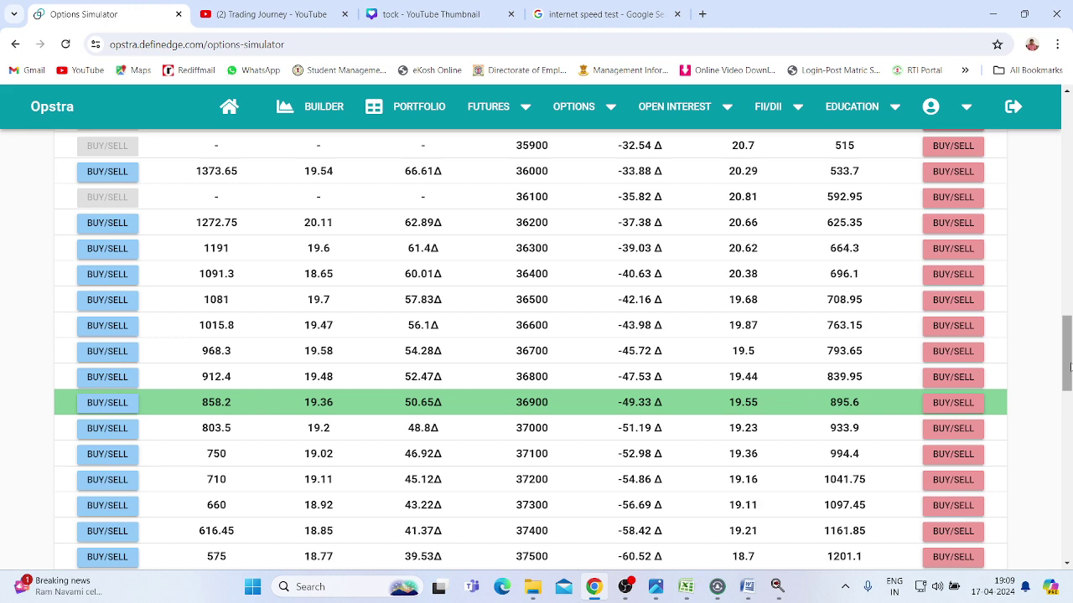
# - Add buy positions of 1 lot each in the 38600CE and 35000PE options as hedges
pyautogui.moveTo(1069, 366); pyautogui.dragTo(1069, 419)
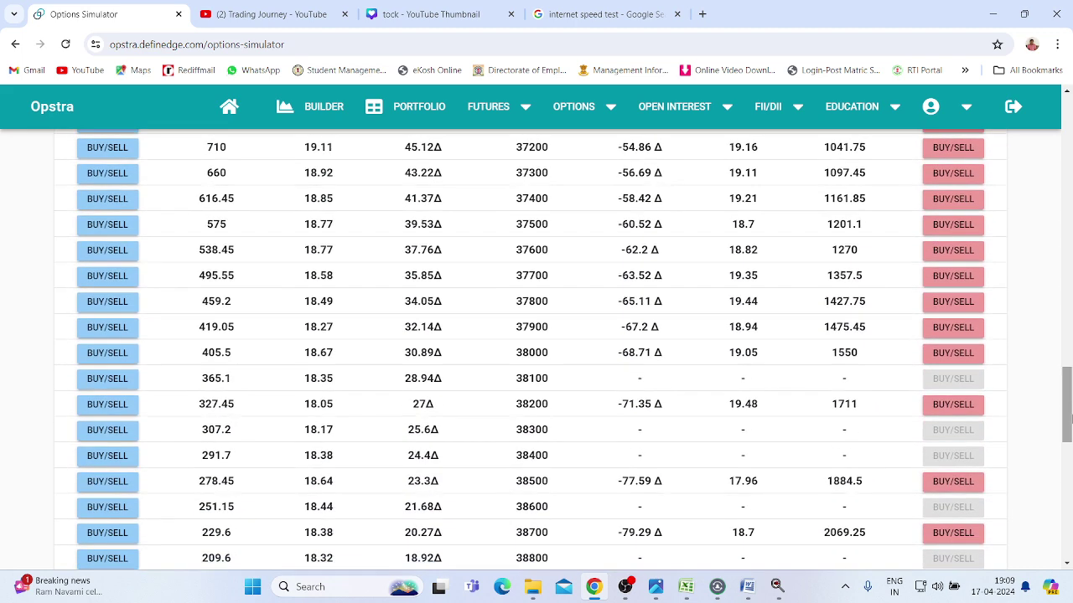
pyautogui.click(107, 508)
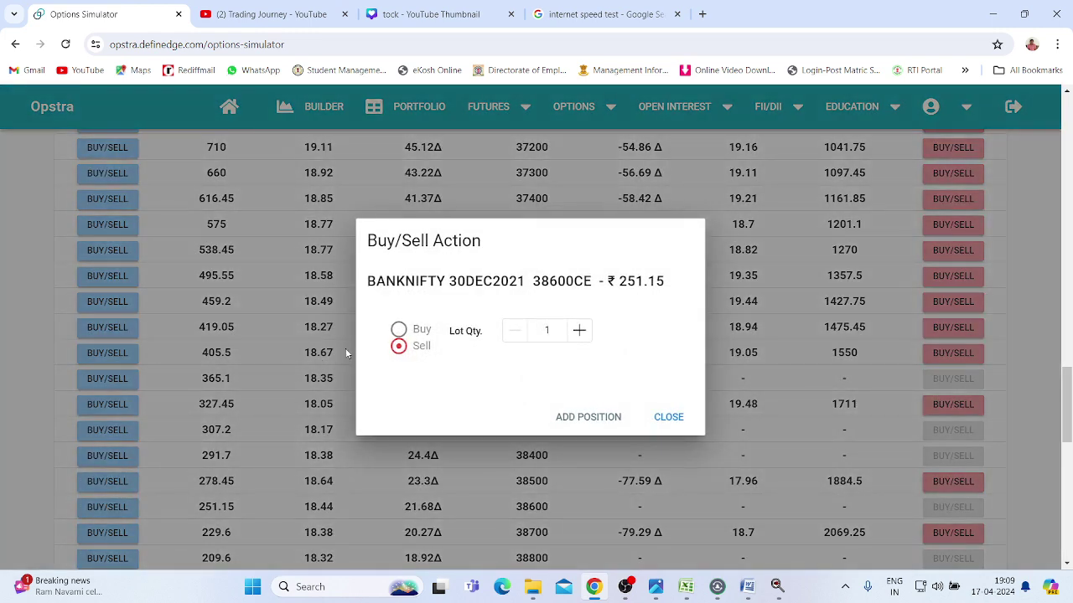
pyautogui.click(398, 330)
pyautogui.click(600, 414)
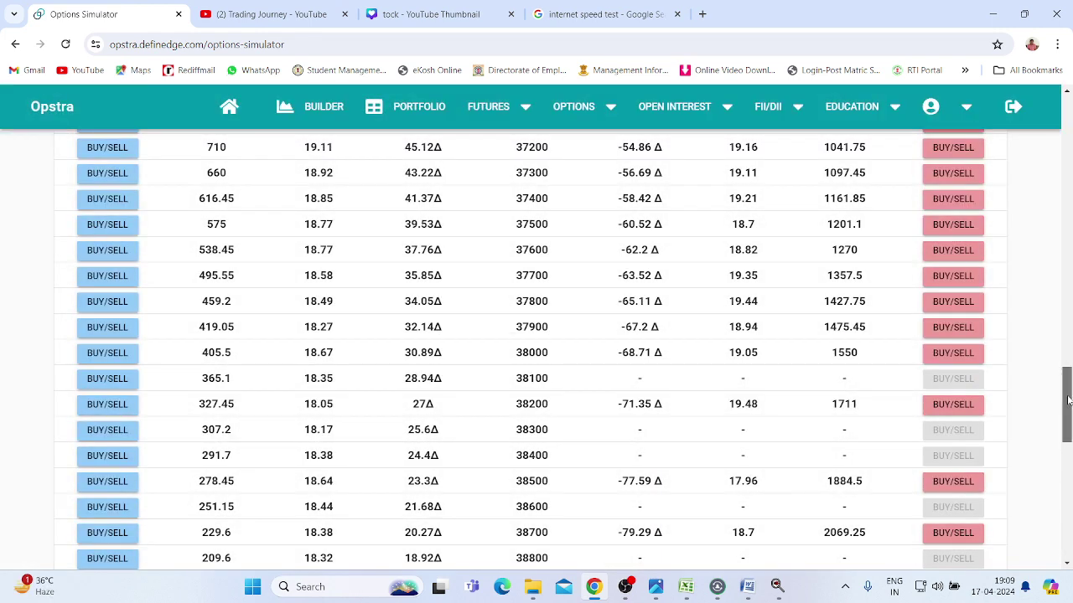
pyautogui.moveTo(1066, 401); pyautogui.dragTo(1064, 299)
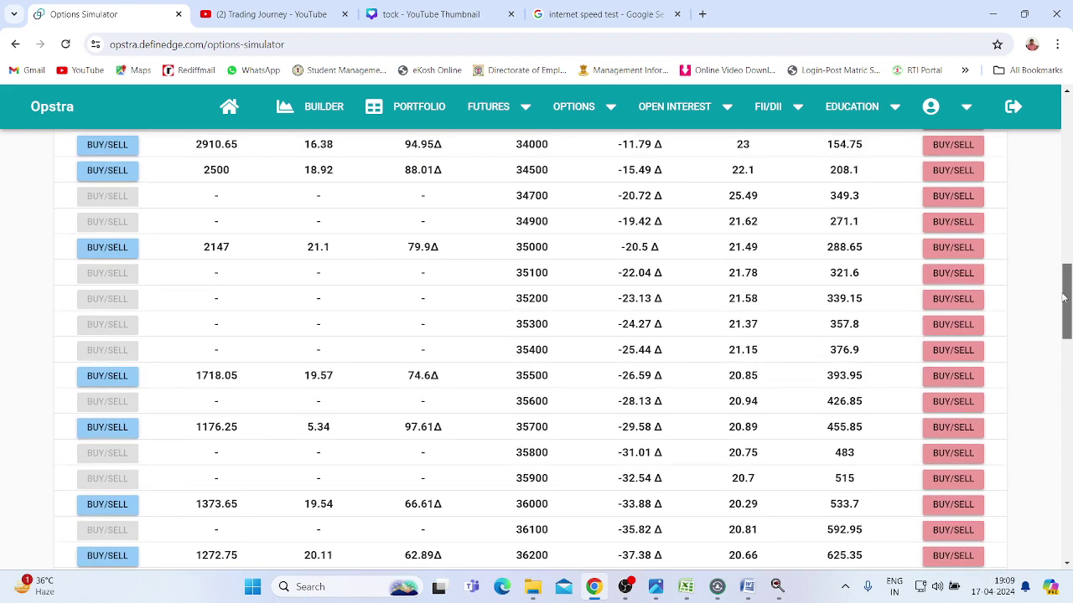
pyautogui.click(955, 249)
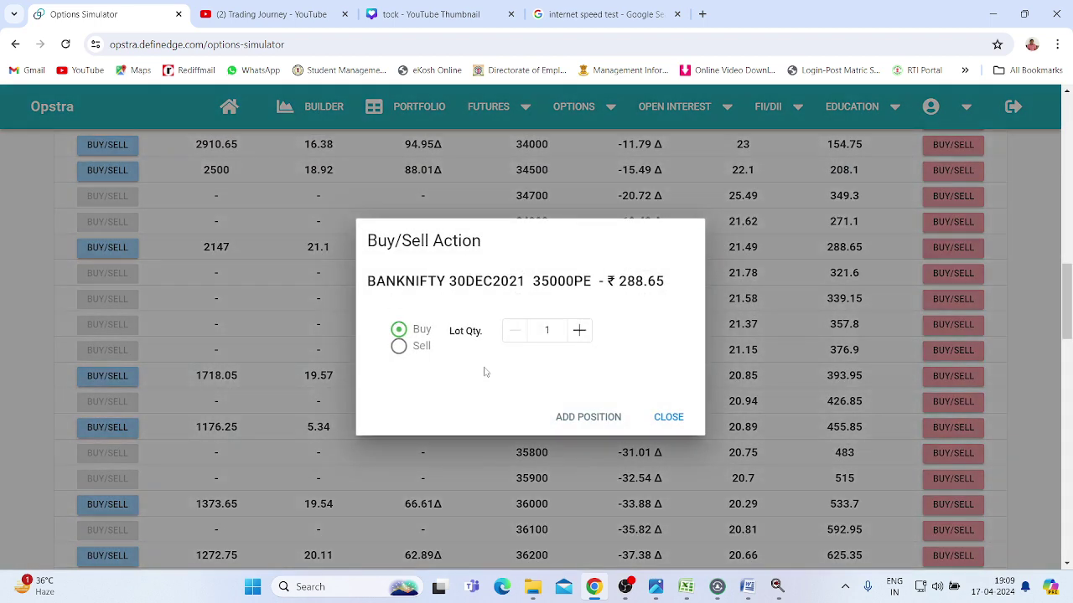
pyautogui.click(600, 416)
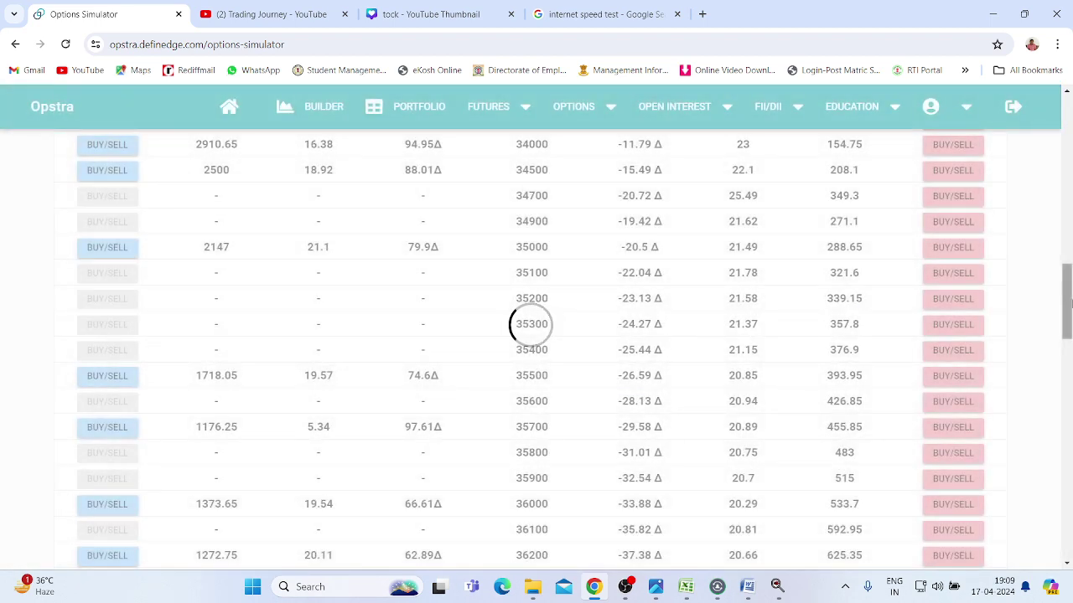
# - Advance the simulation one day at a time from 26-Nov-2021 to 02-Dec-2021 at 09:30
pyautogui.moveTo(1068, 313); pyautogui.dragTo(1060, 204)
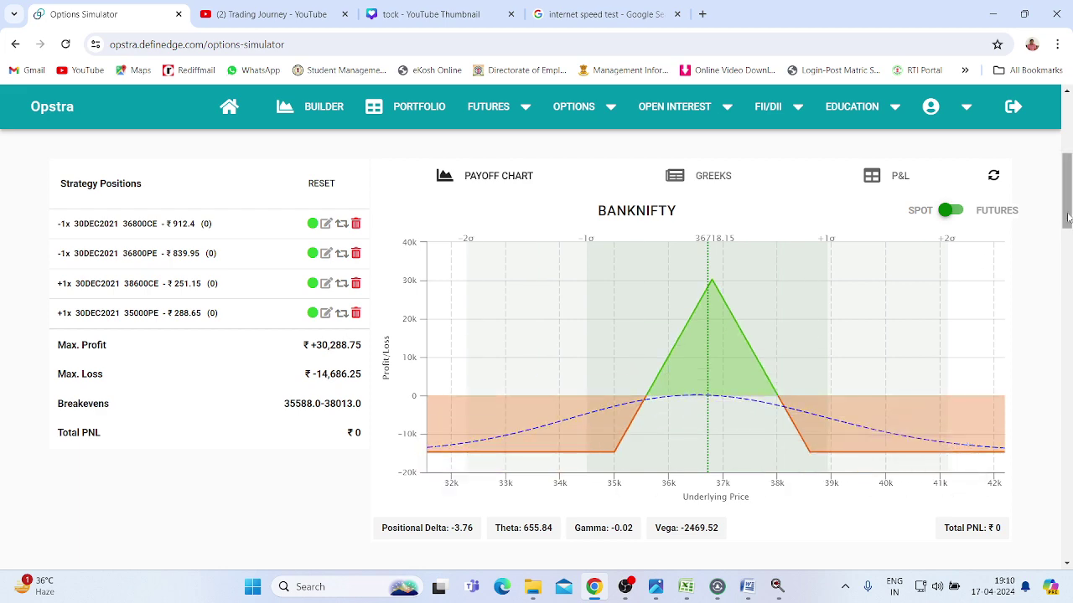
pyautogui.scroll(1, 1067, 216)
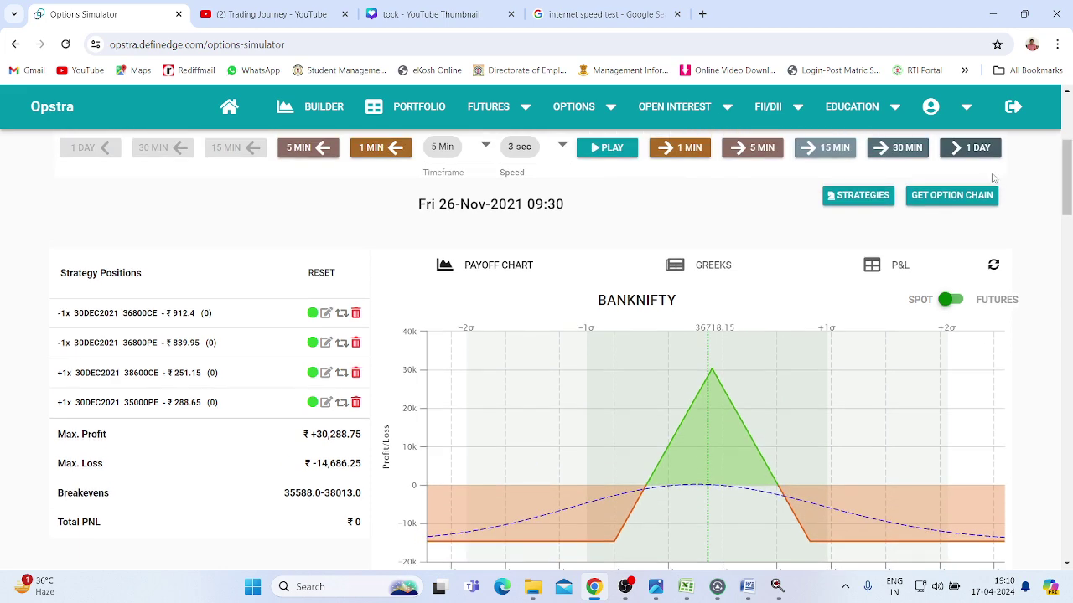
pyautogui.click(979, 148)
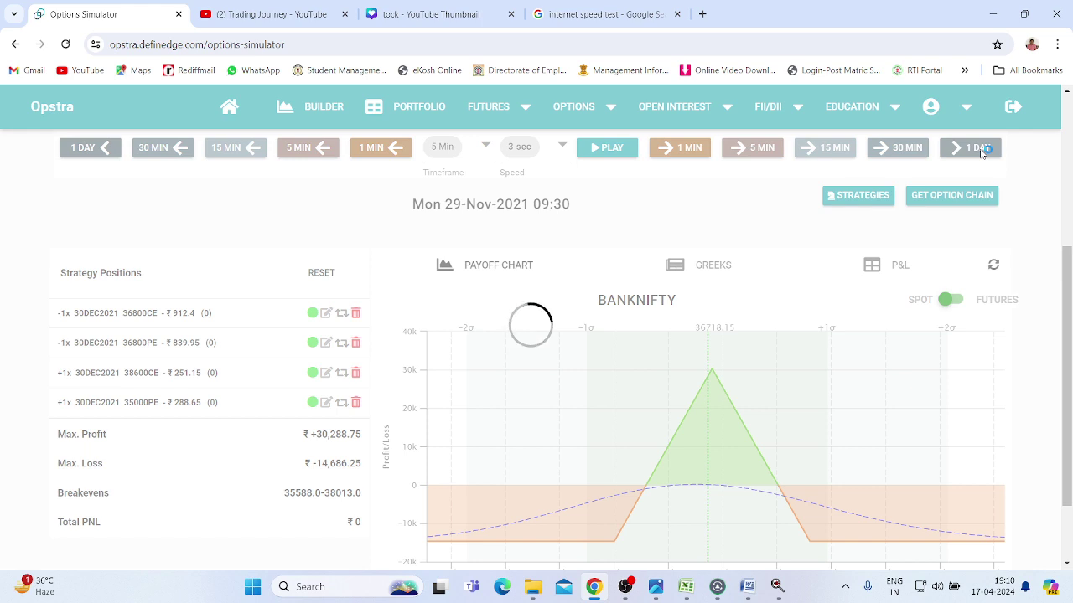
pyautogui.click(980, 149)
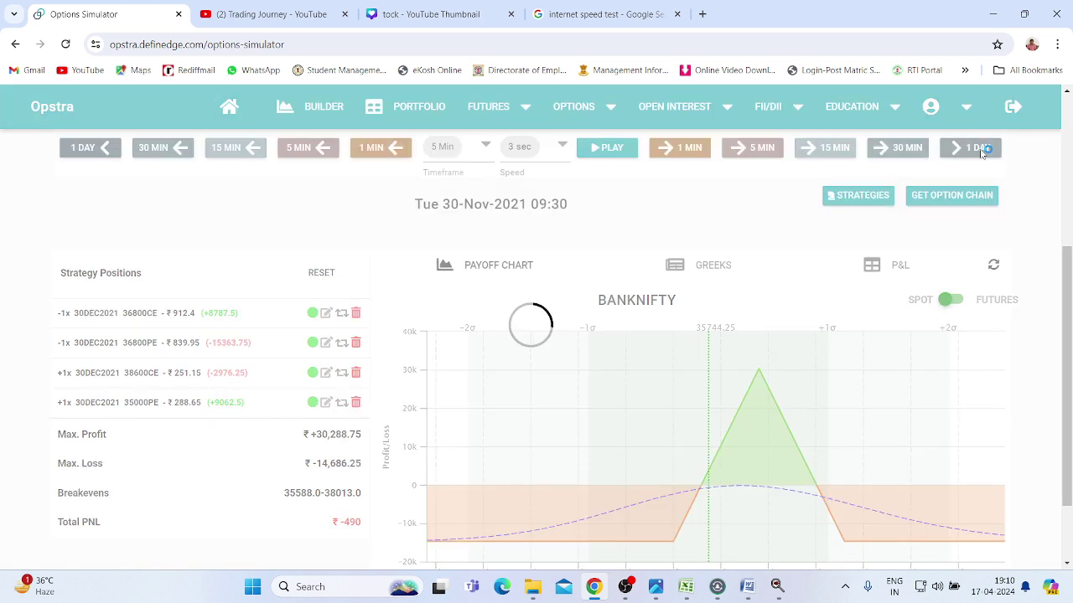
pyautogui.click(980, 148)
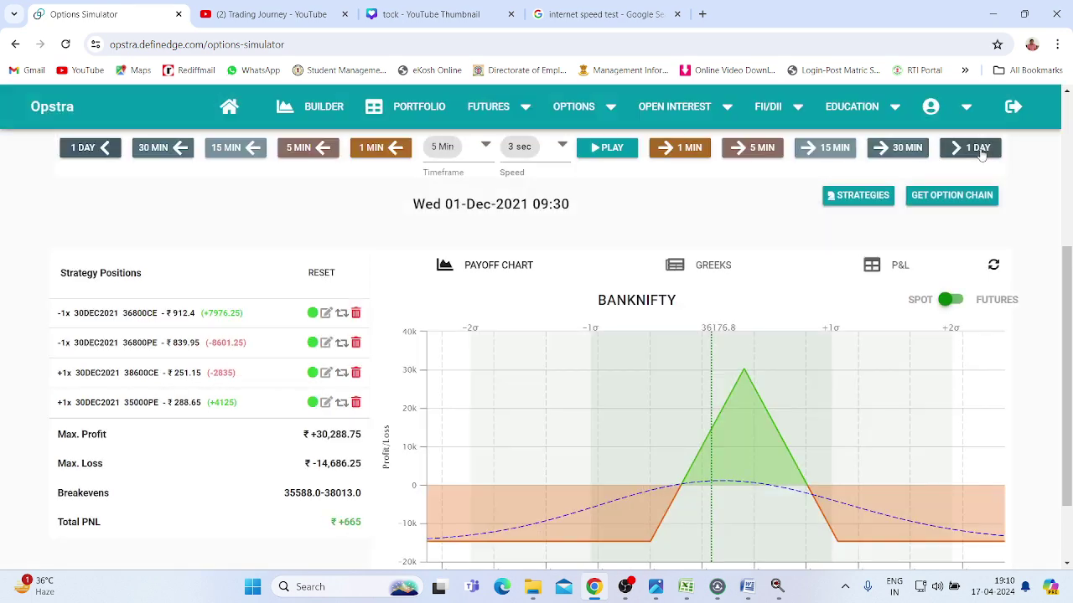
pyautogui.click(980, 148)
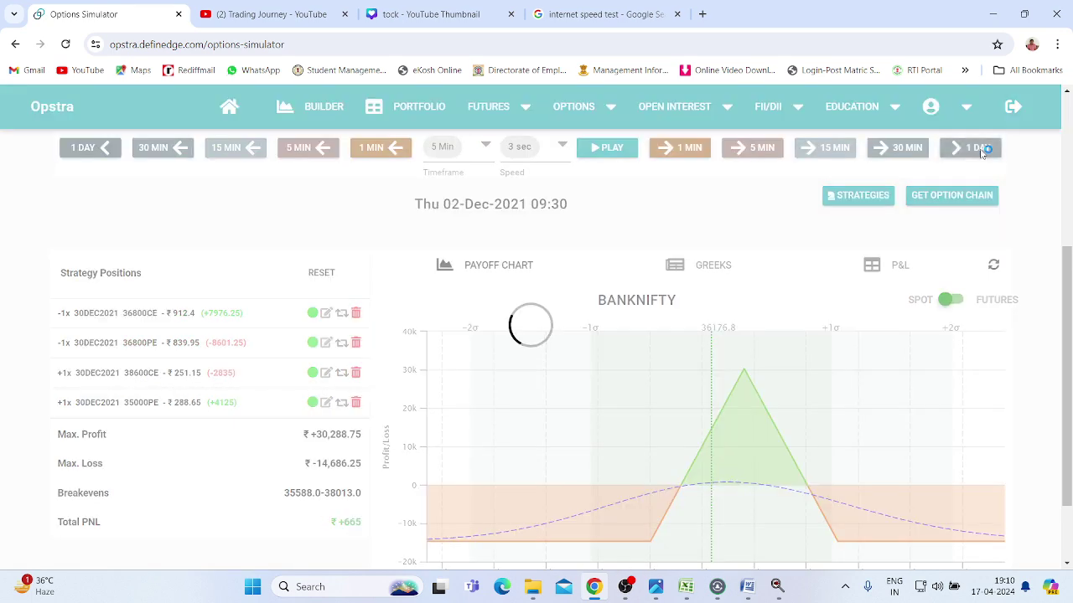
# - Advance the simulation one day at a time from 02-Dec-2021 to 20-Dec-2021 at 09:30
pyautogui.click(980, 150)
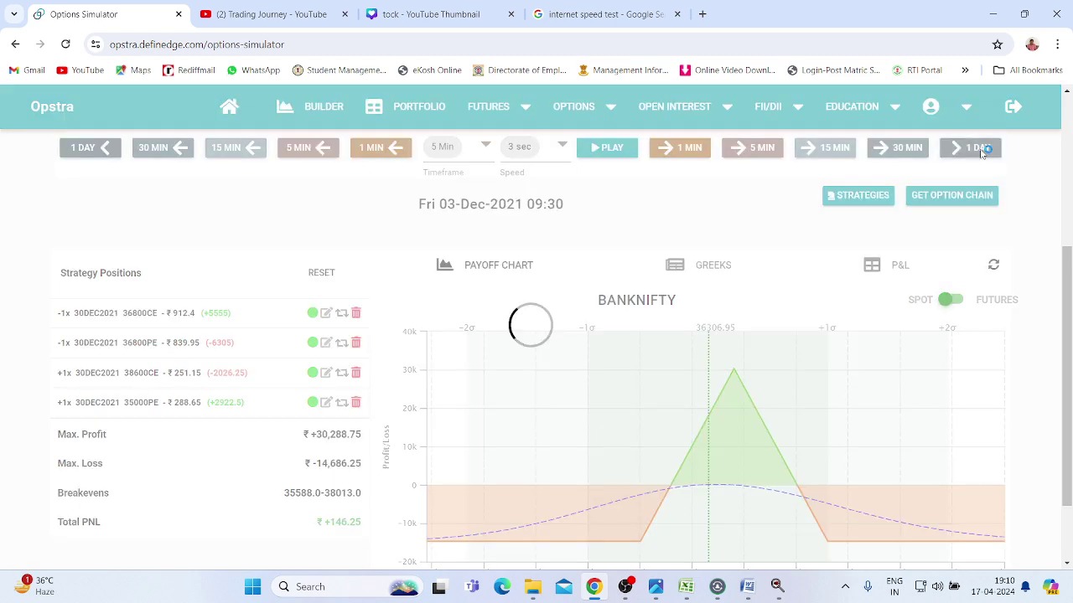
pyautogui.click(981, 149)
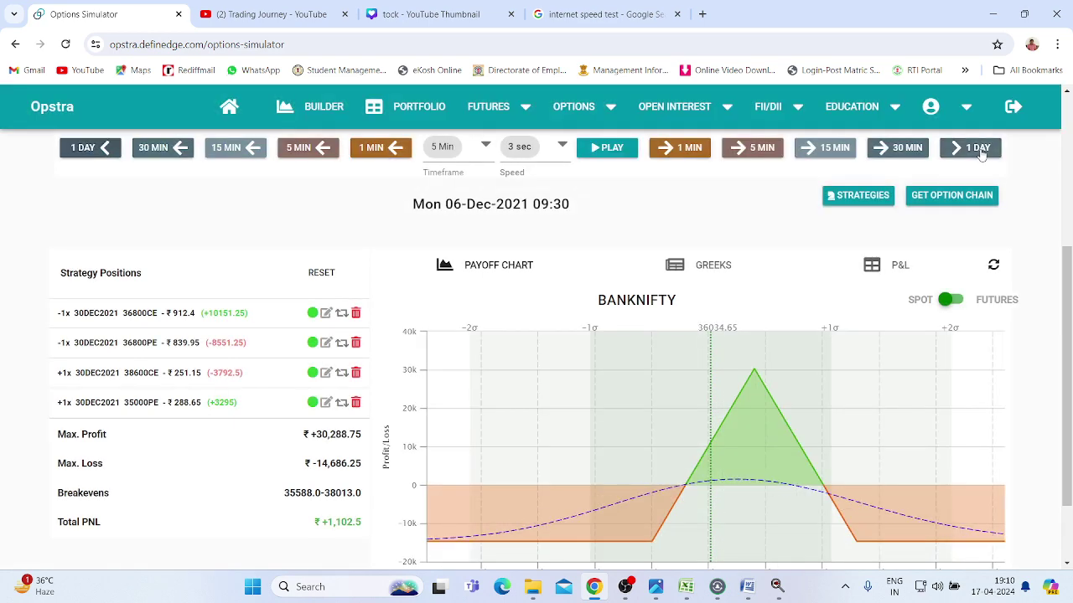
pyautogui.click(981, 150)
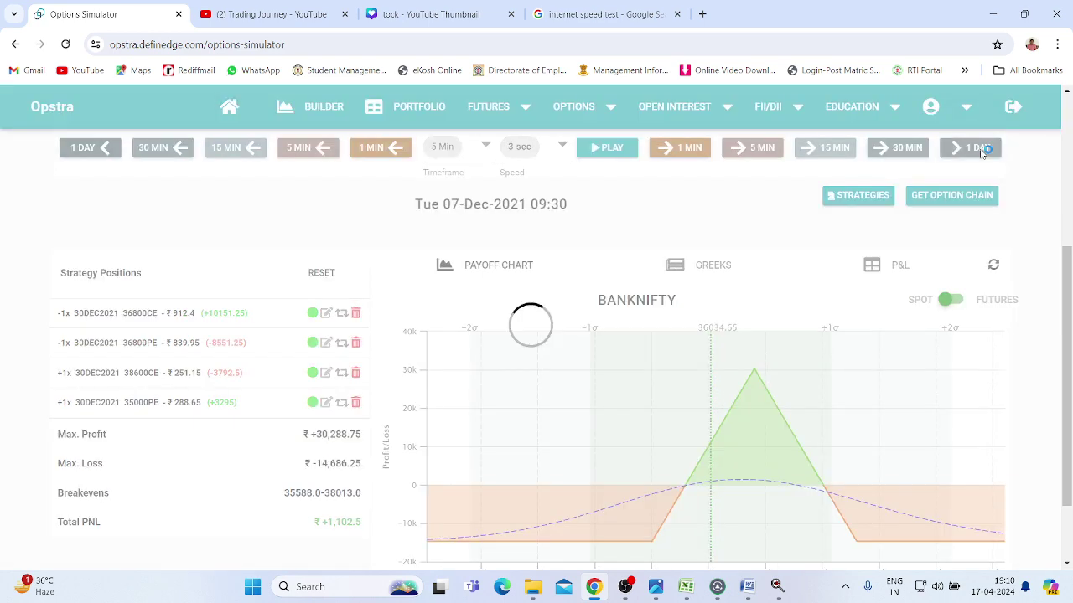
pyautogui.click(981, 150)
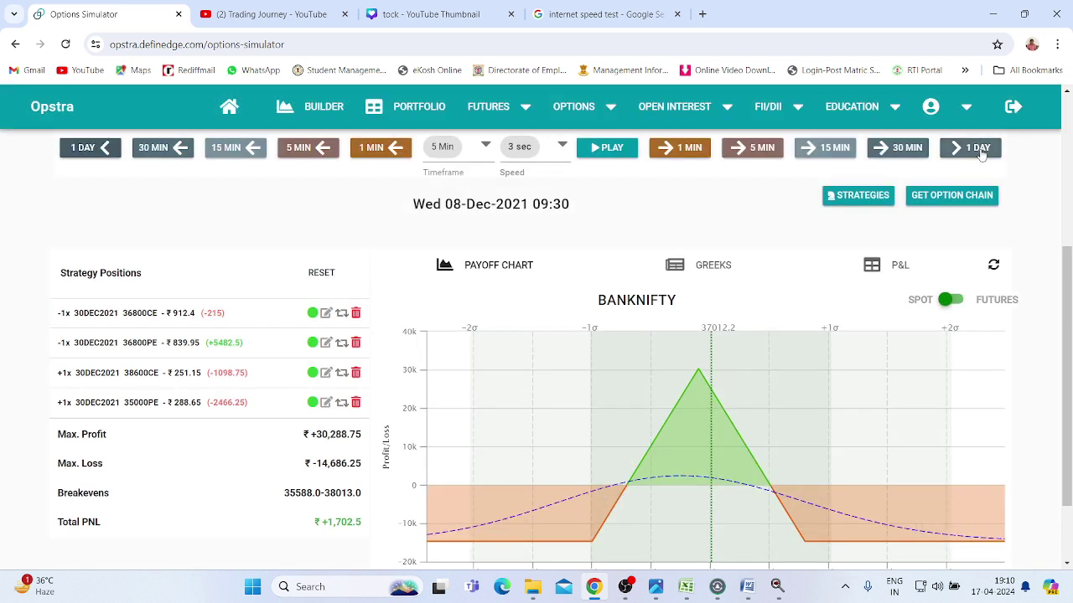
pyautogui.click(979, 150)
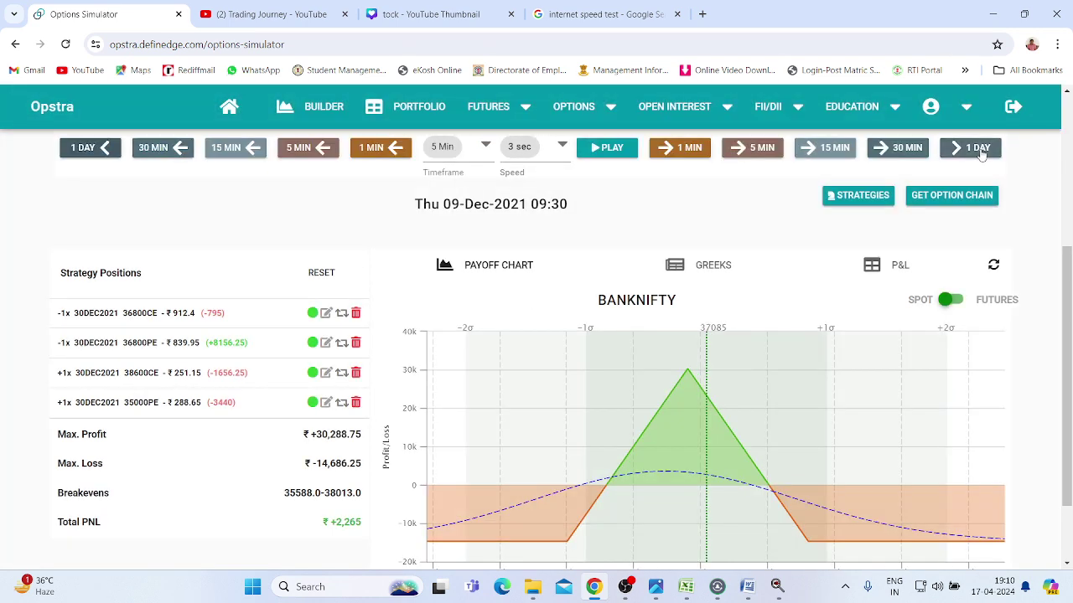
pyautogui.click(979, 150)
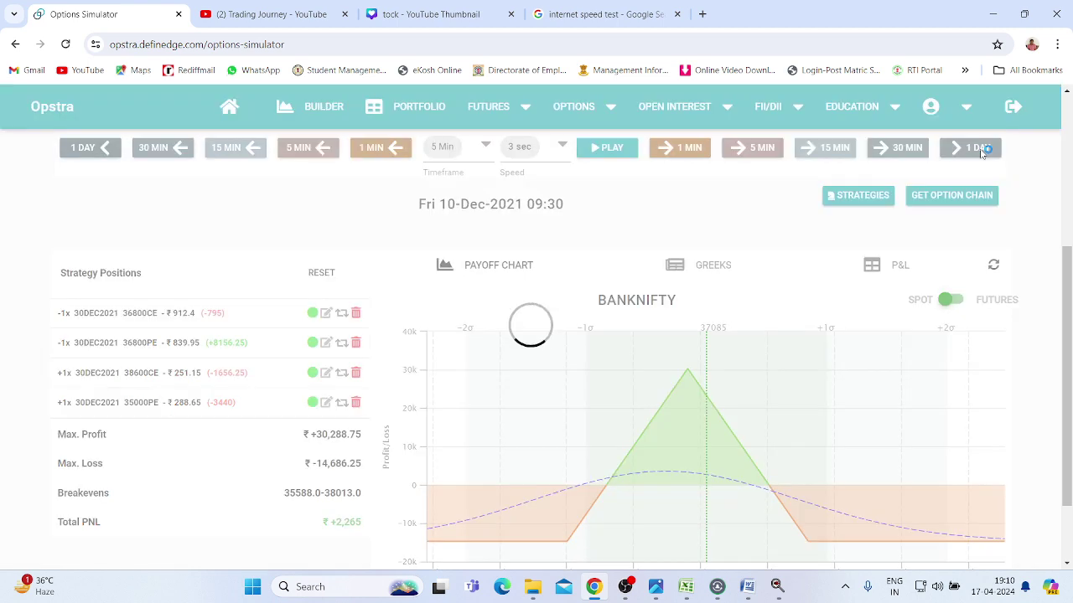
pyautogui.click(978, 150)
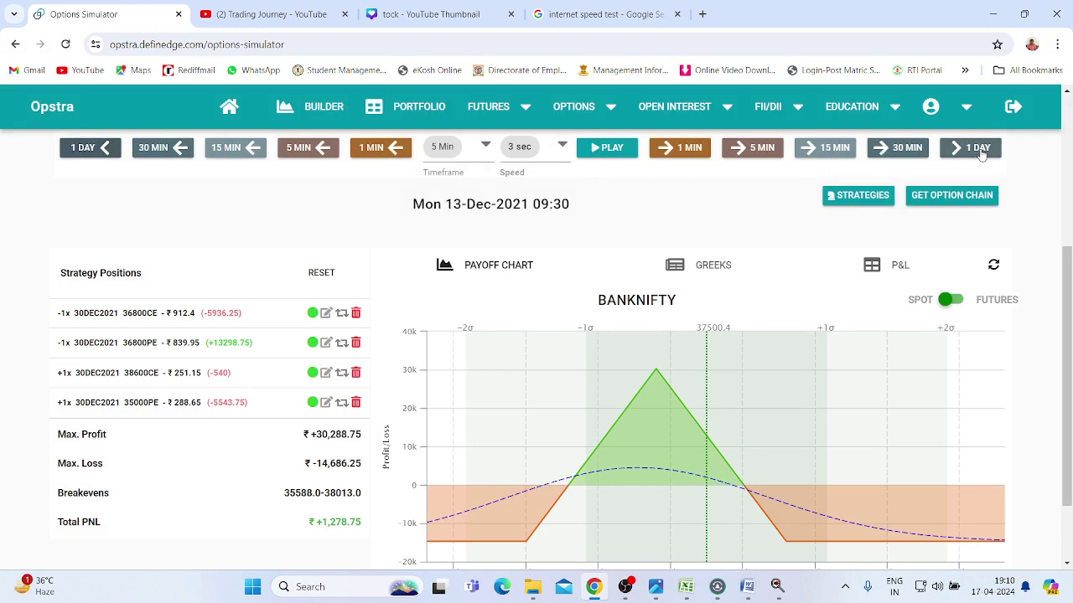
pyautogui.click(979, 150)
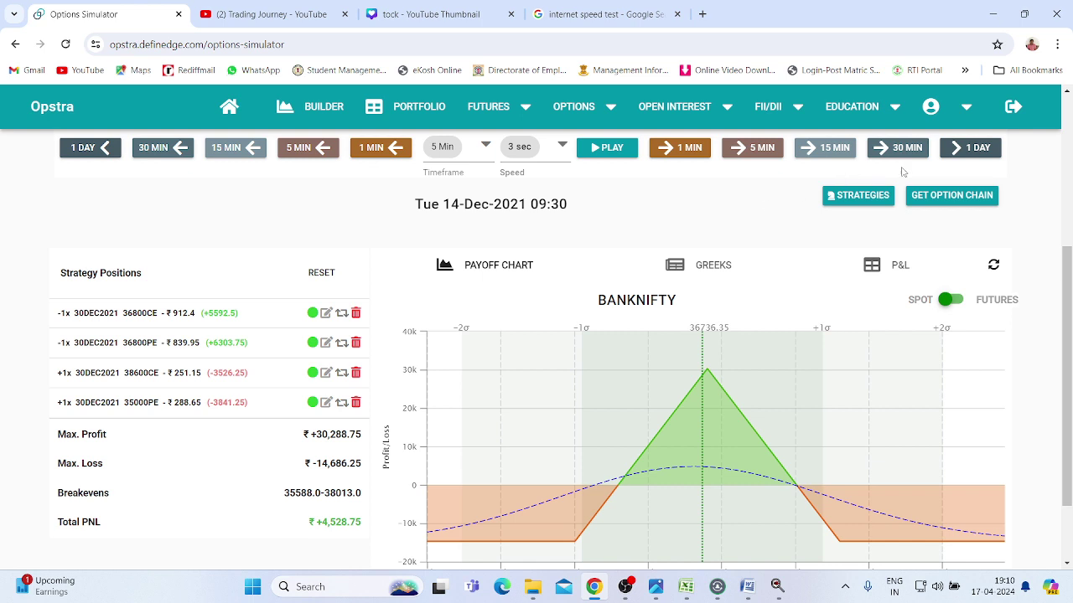
pyautogui.click(979, 154)
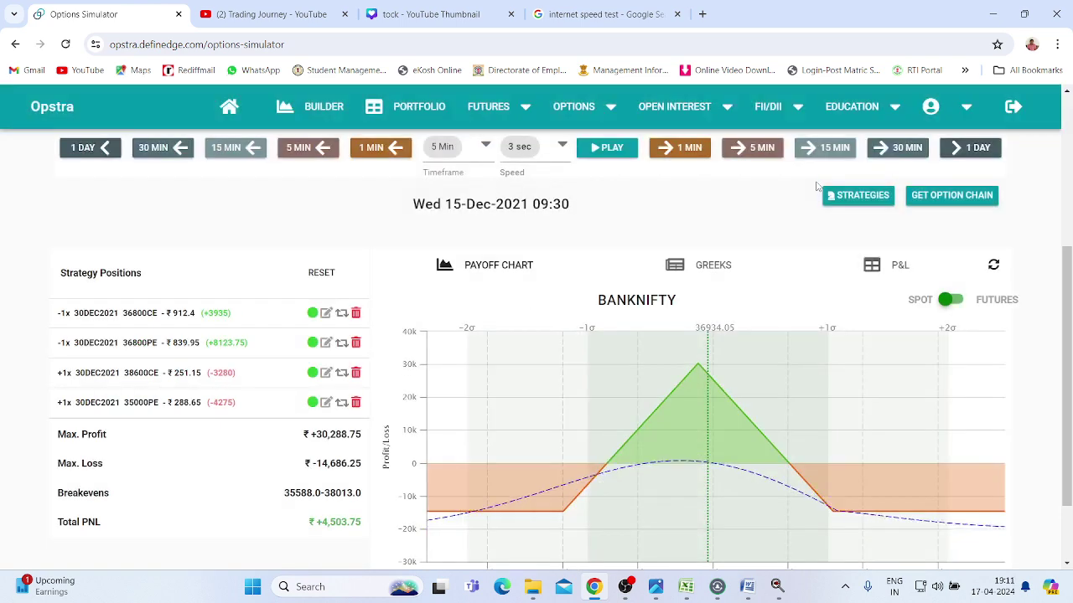
pyautogui.click(973, 152)
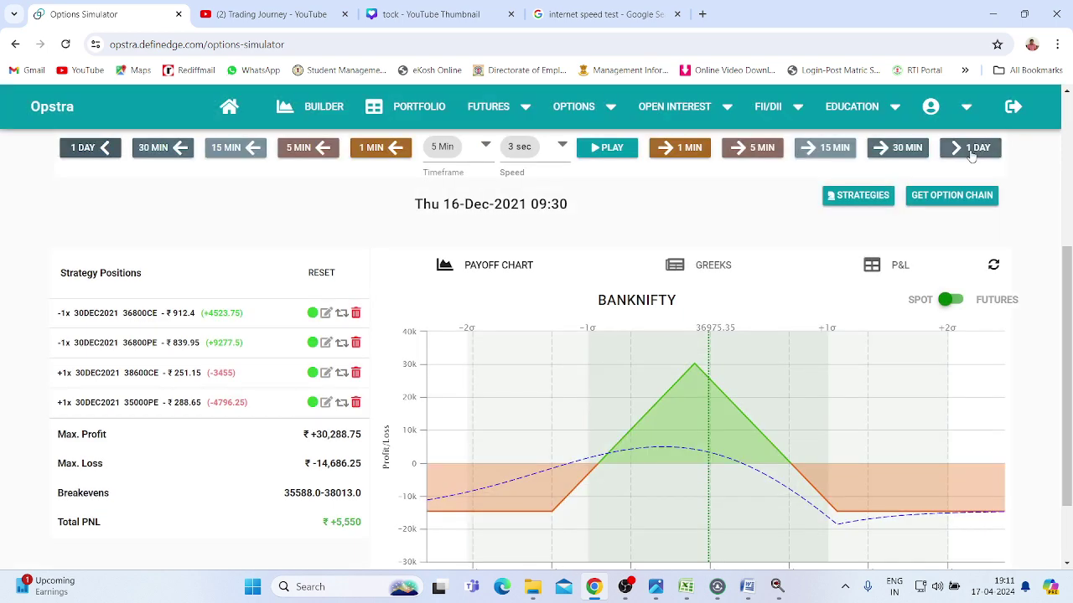
pyautogui.click(971, 155)
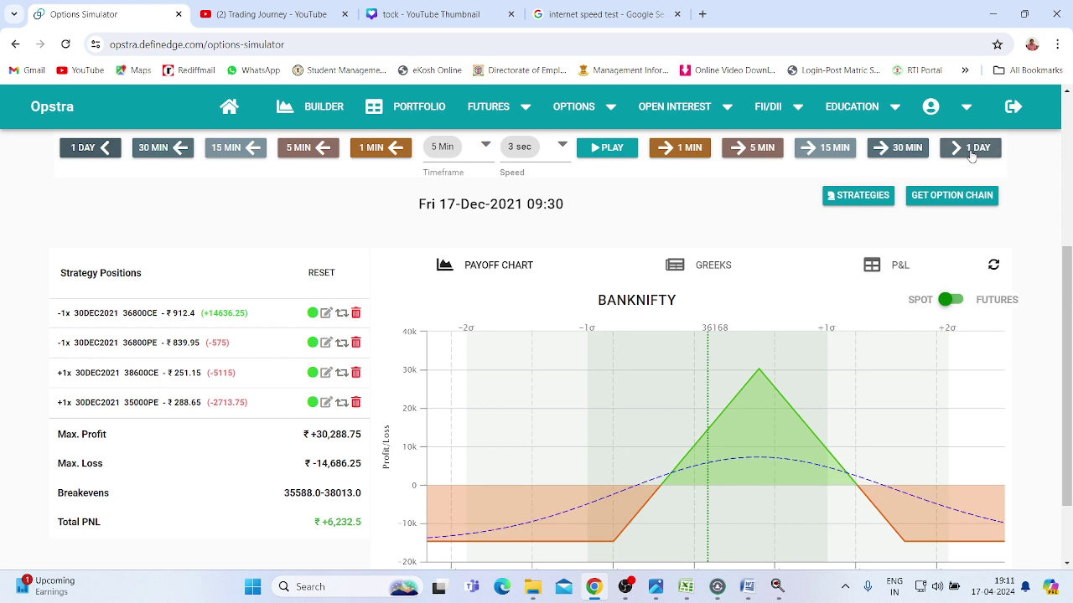
pyautogui.click(970, 155)
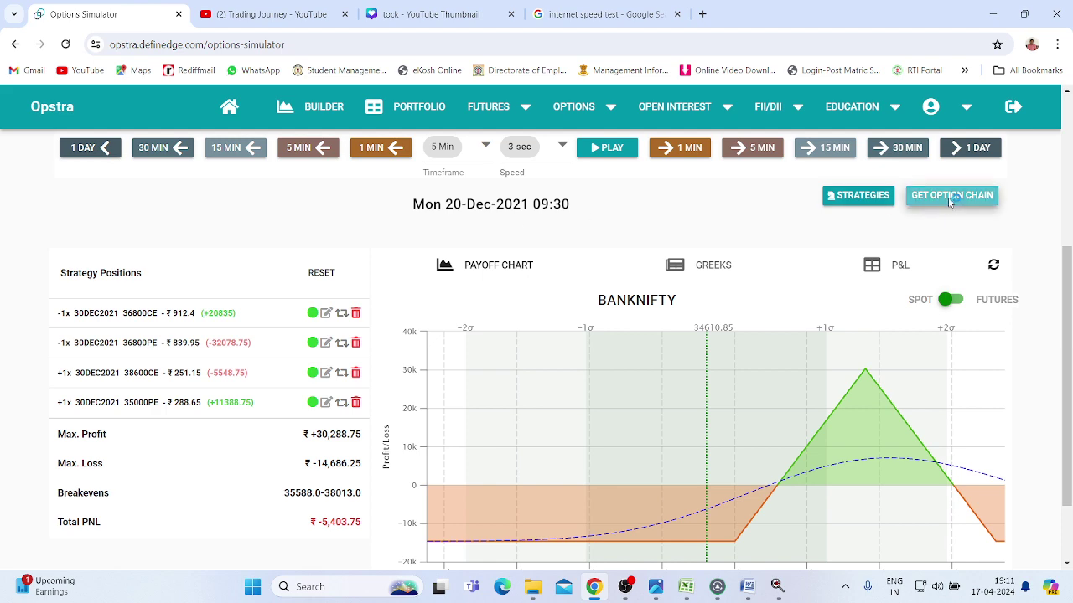
# - Load the option chain for 20-Dec-2021 09:30 and add a sell position of 1 lot in the 34700CE option
pyautogui.moveTo(1068, 186); pyautogui.dragTo(1067, 352)
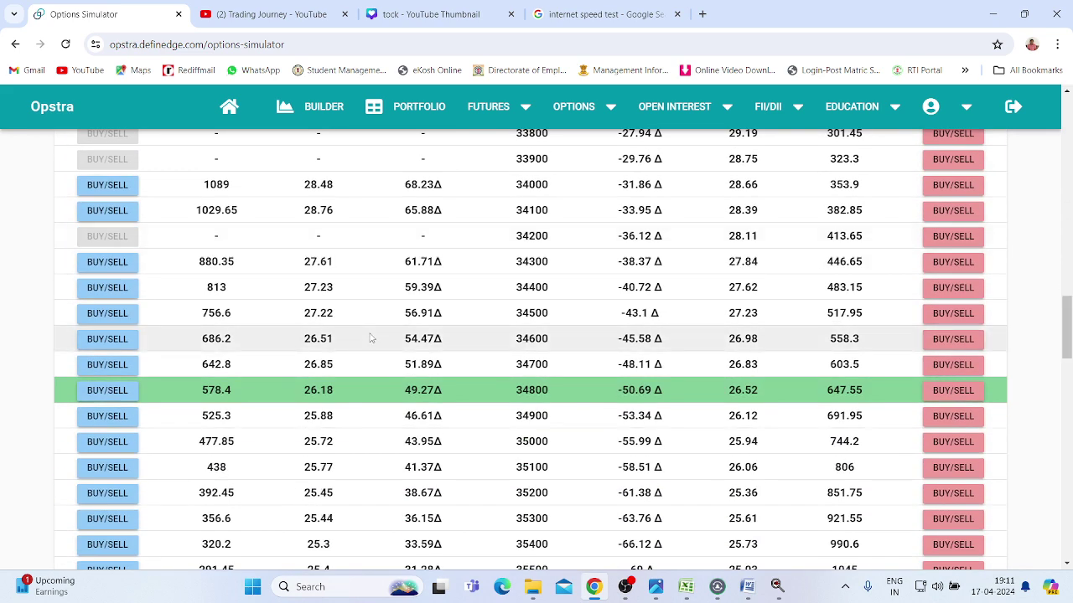
pyautogui.click(107, 365)
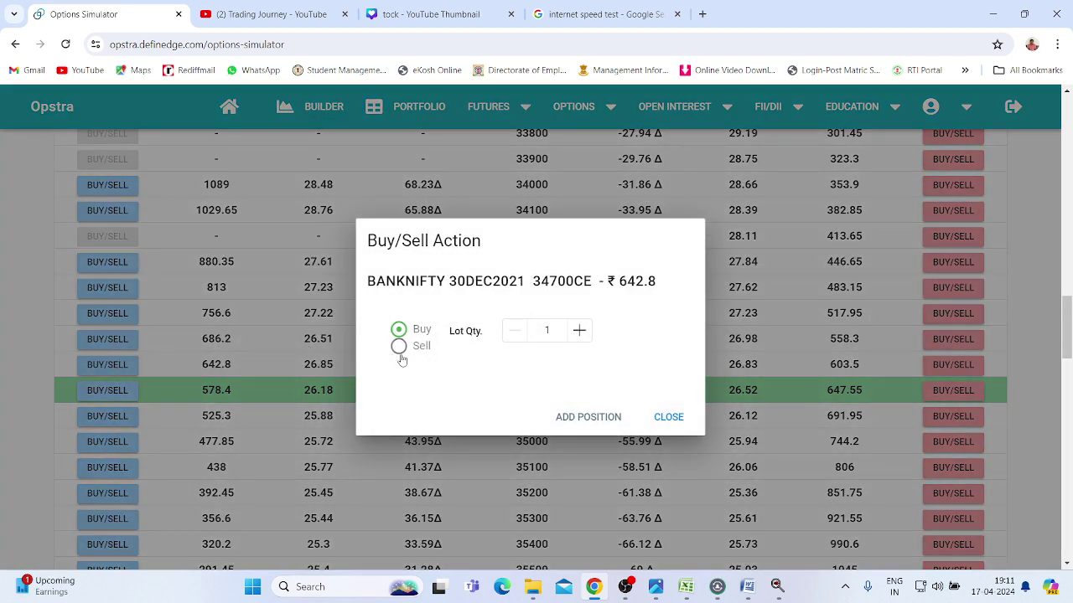
pyautogui.click(401, 348)
pyautogui.click(574, 416)
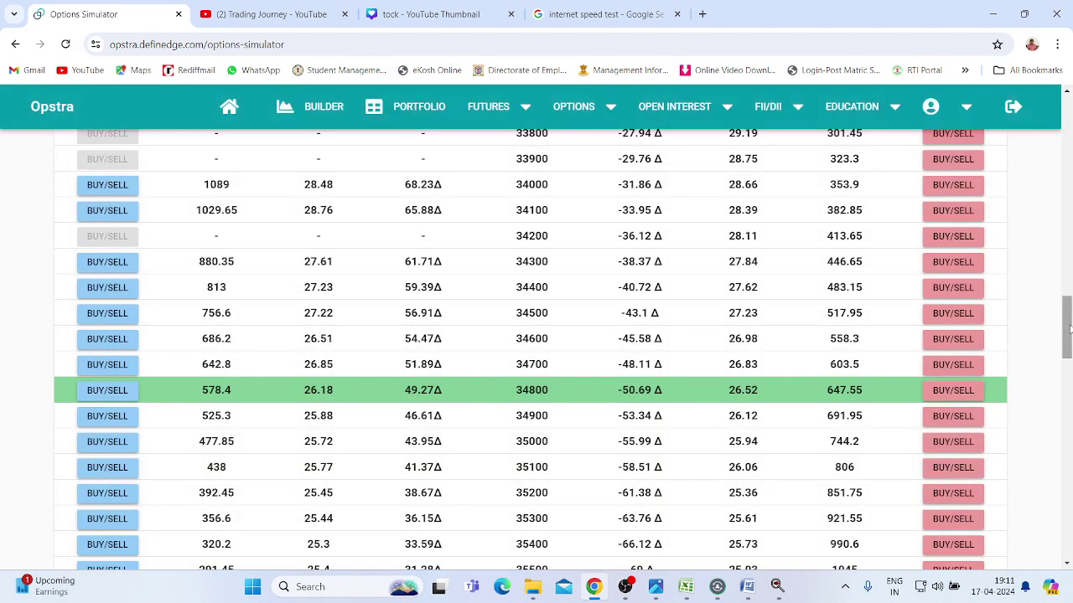
pyautogui.moveTo(1067, 306); pyautogui.dragTo(1053, 171)
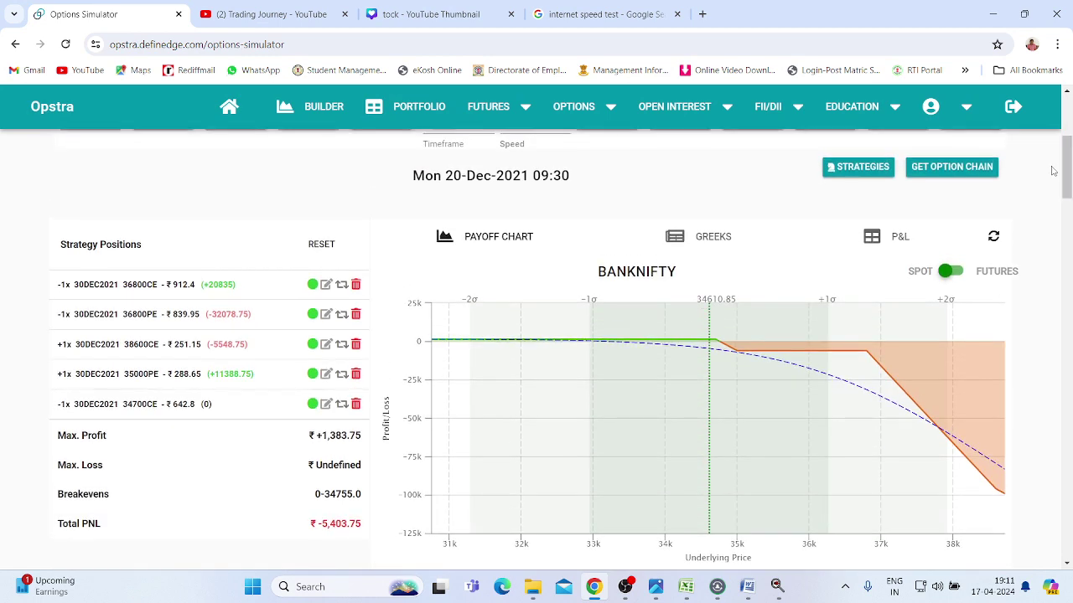
# - Show the P&L table and advance the simulation one day at a time from 20-Dec-2021 to 30-Dec-2021 at 09:30
pyautogui.click(881, 244)
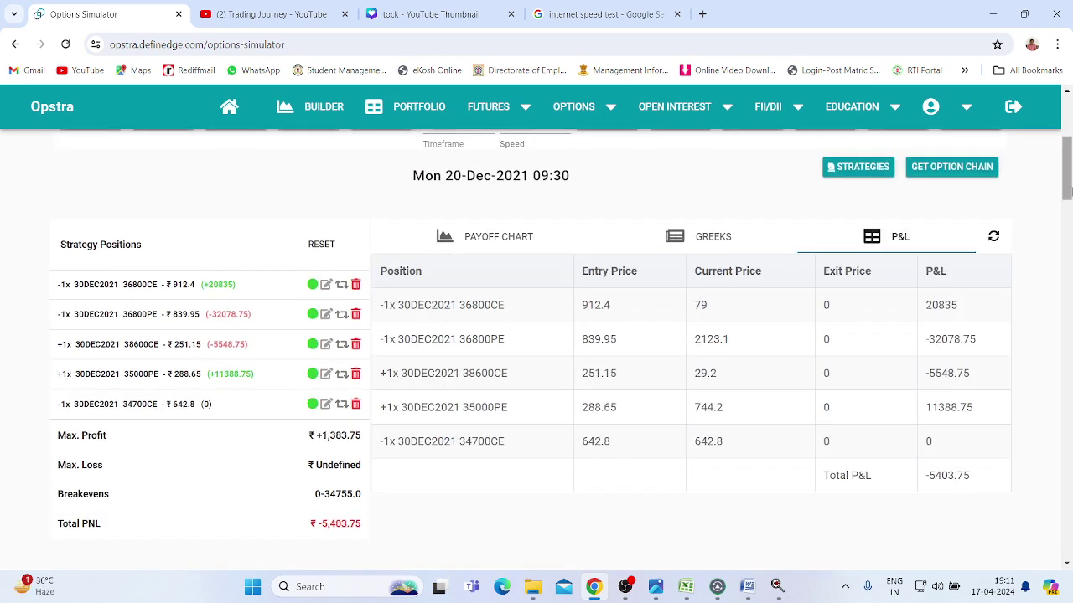
pyautogui.moveTo(1066, 180); pyautogui.dragTo(1066, 172)
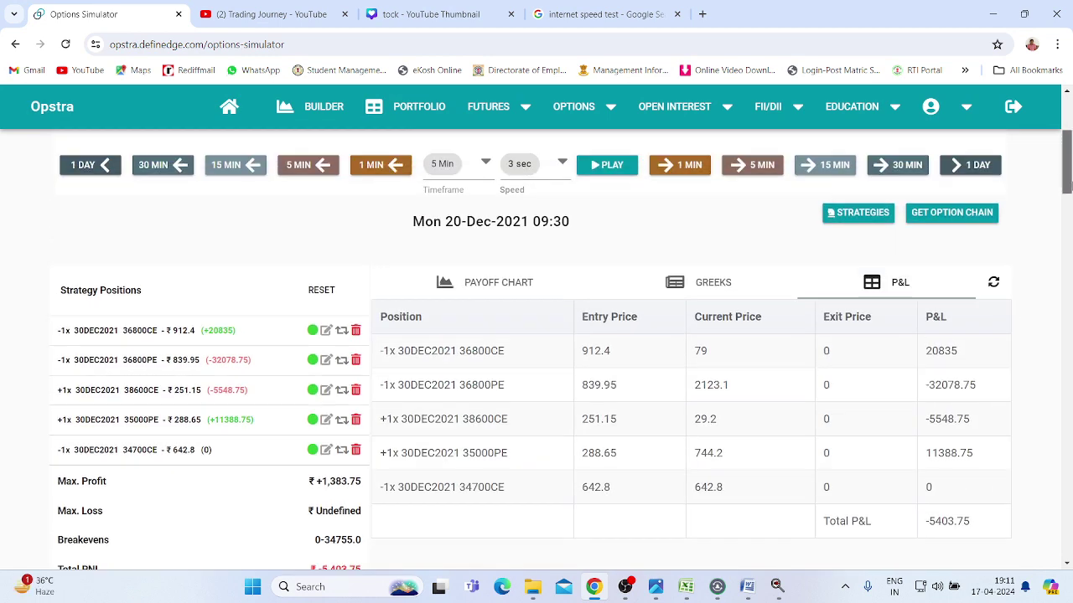
pyautogui.click(981, 168)
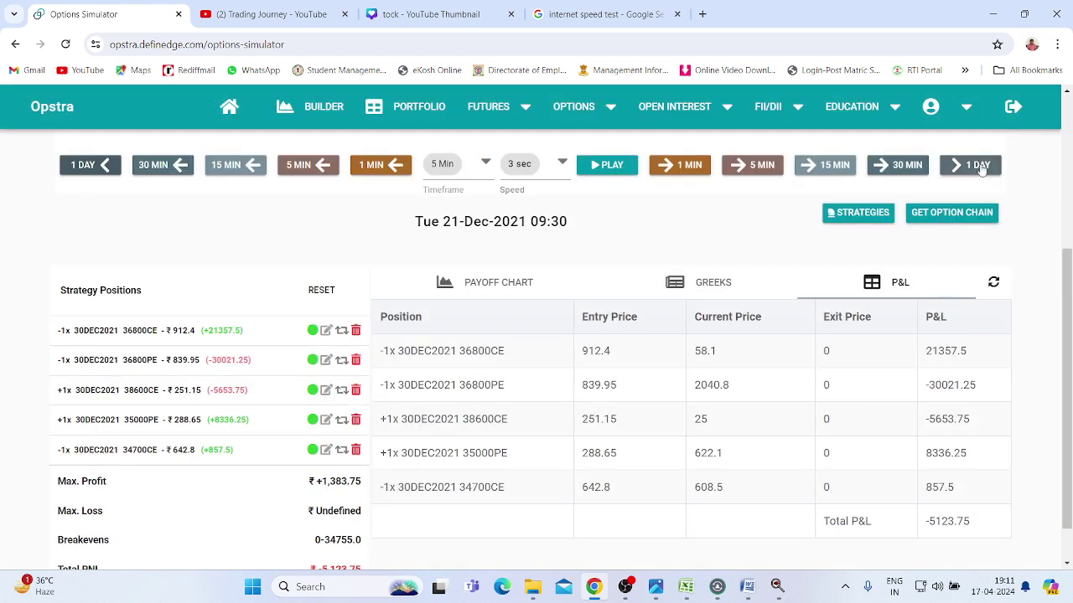
pyautogui.click(982, 167)
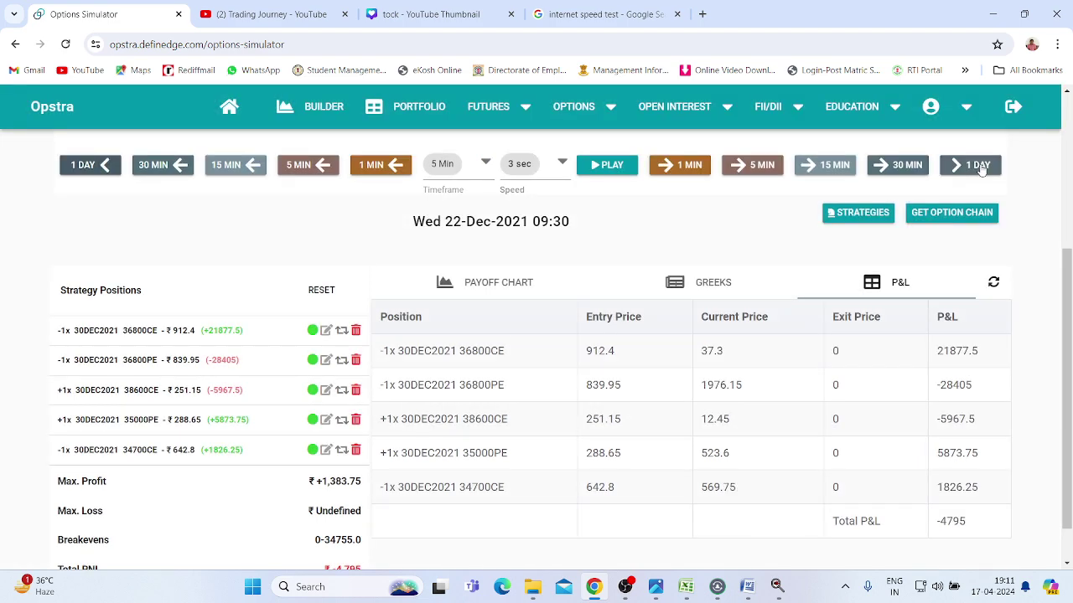
pyautogui.click(982, 168)
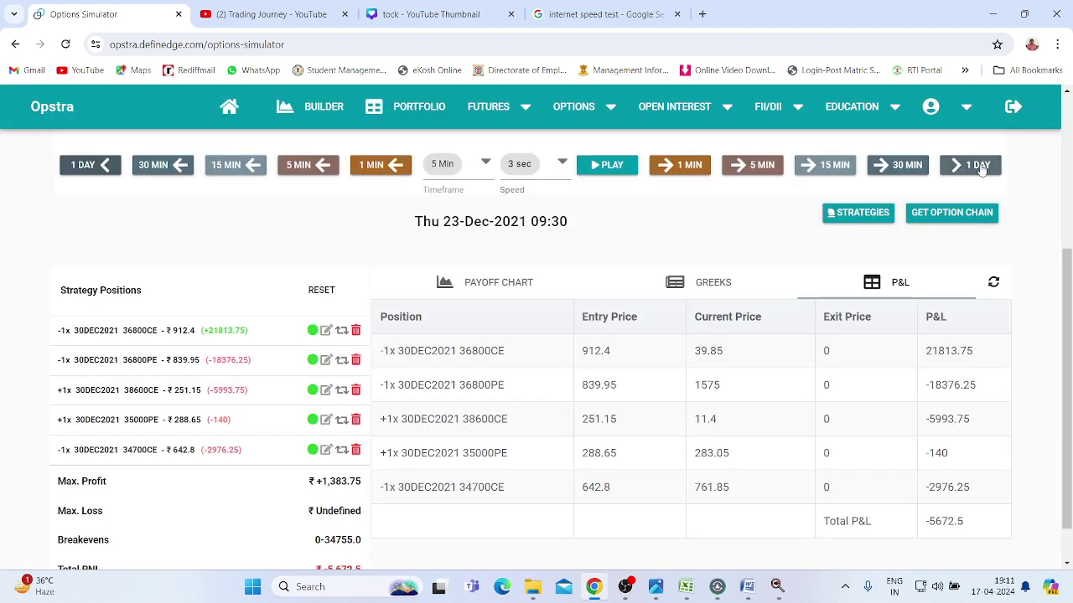
pyautogui.click(981, 167)
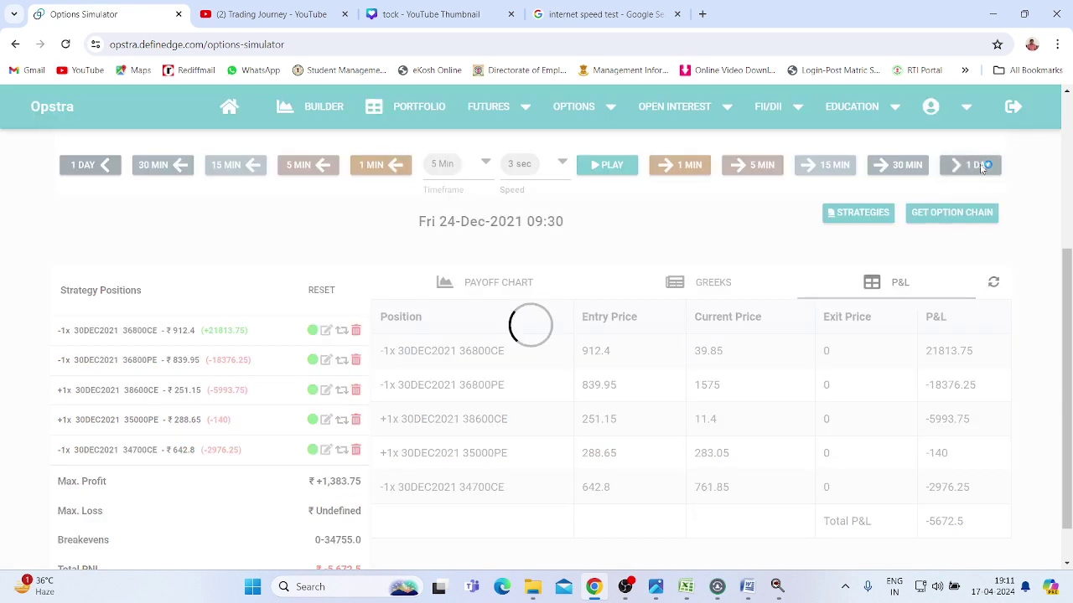
pyautogui.click(982, 167)
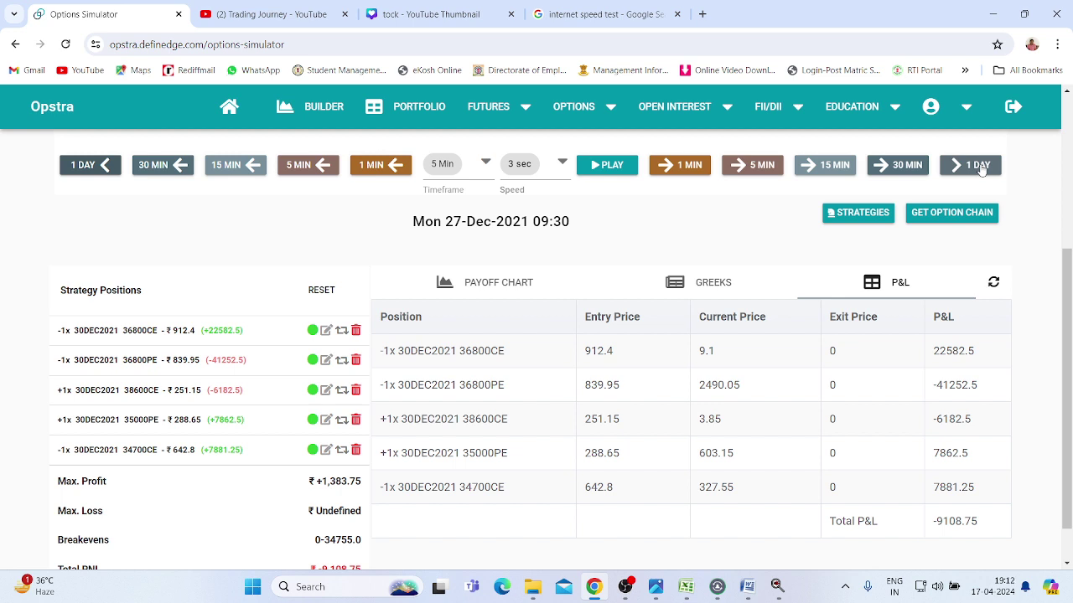
pyautogui.click(981, 168)
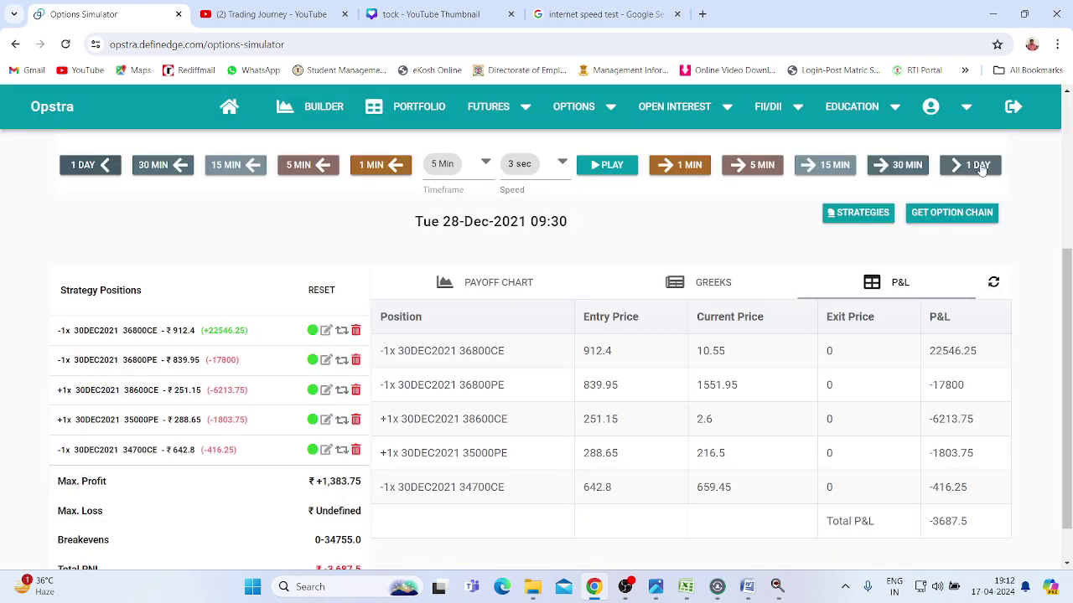
pyautogui.click(981, 168)
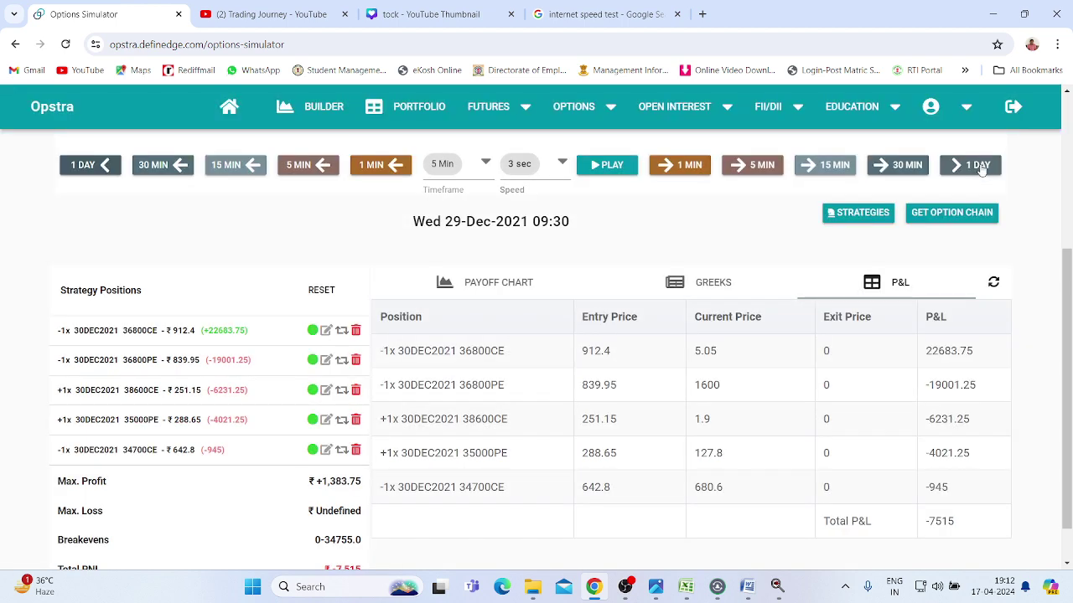
pyautogui.click(981, 167)
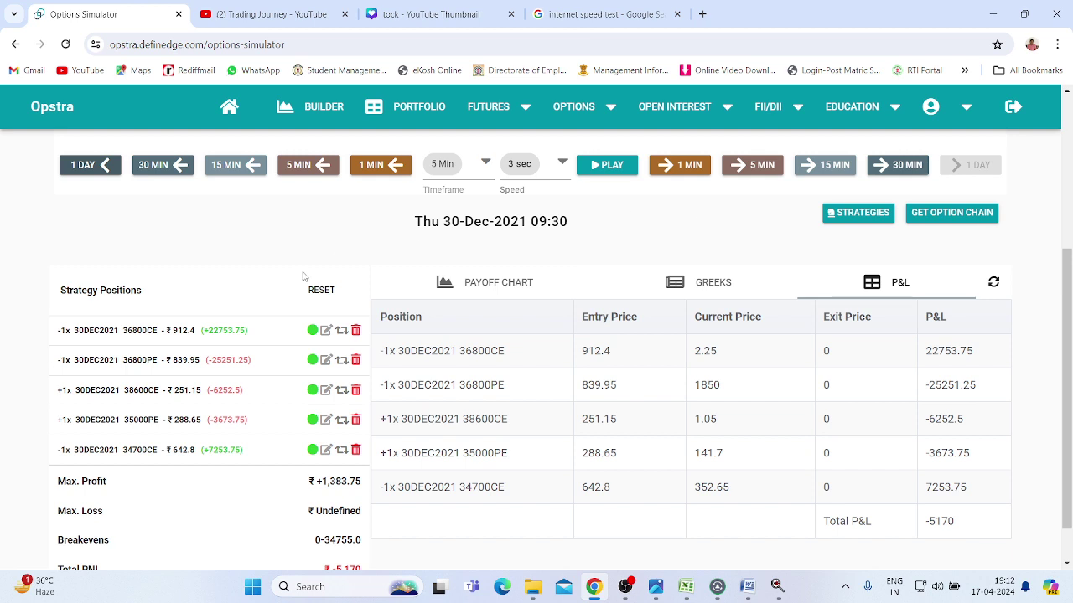
# - Step back to 29-Dec-2021 15:30, advance one day to 30-Dec-2021 15:30, and review the payoff chart and P&L table
pyautogui.click(228, 164)
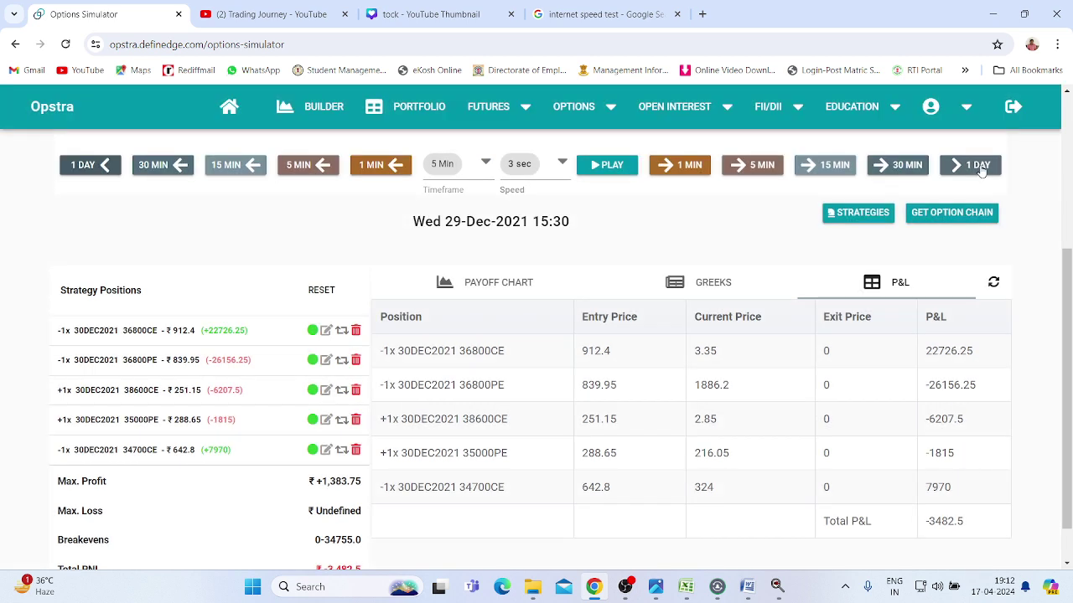
pyautogui.click(979, 166)
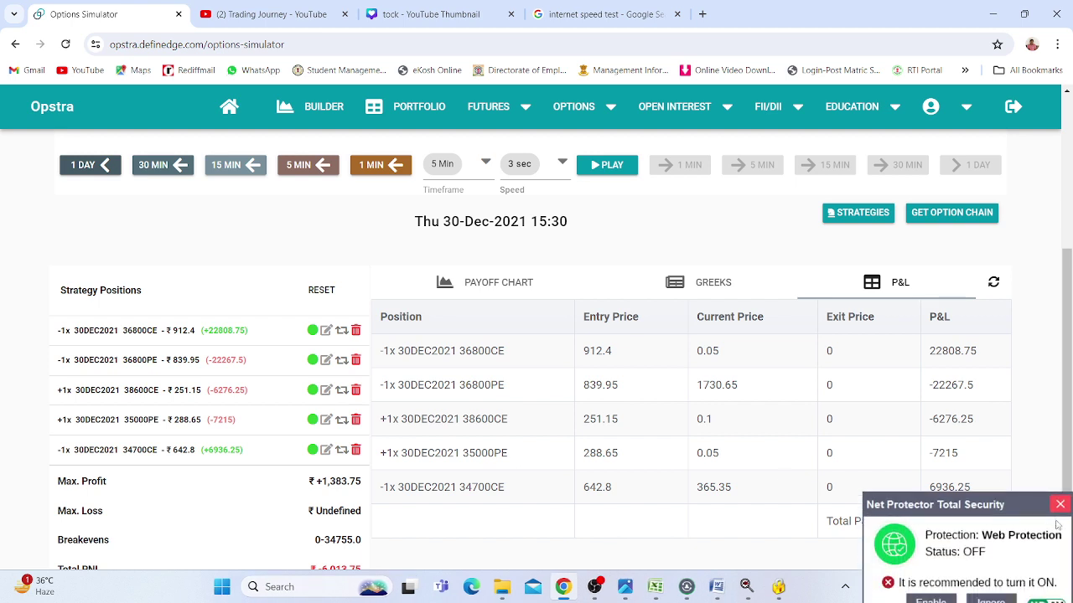
pyautogui.click(1061, 457)
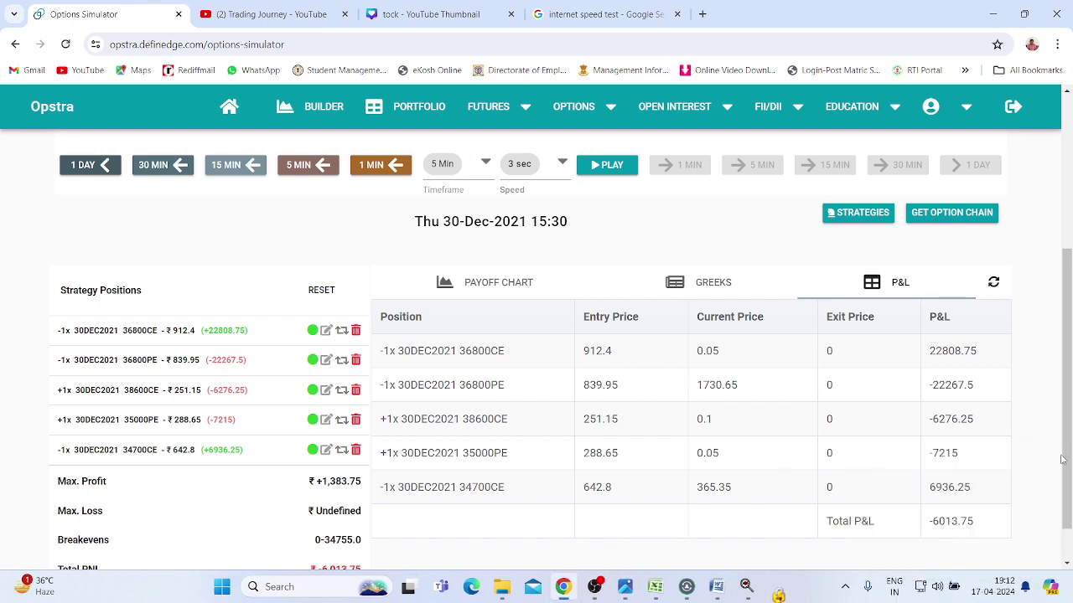
pyautogui.click(525, 285)
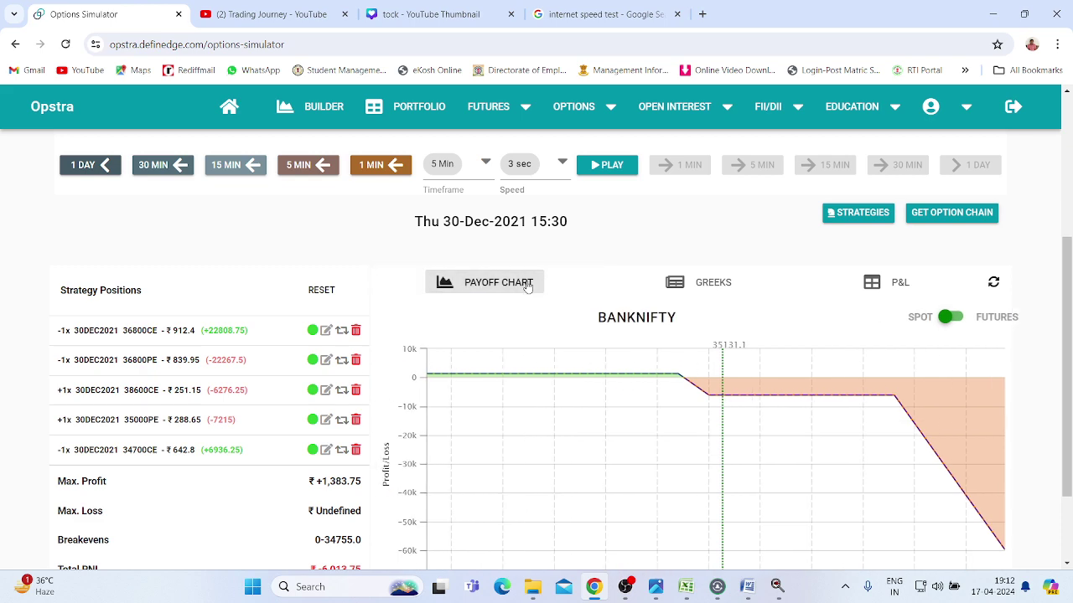
pyautogui.click(897, 284)
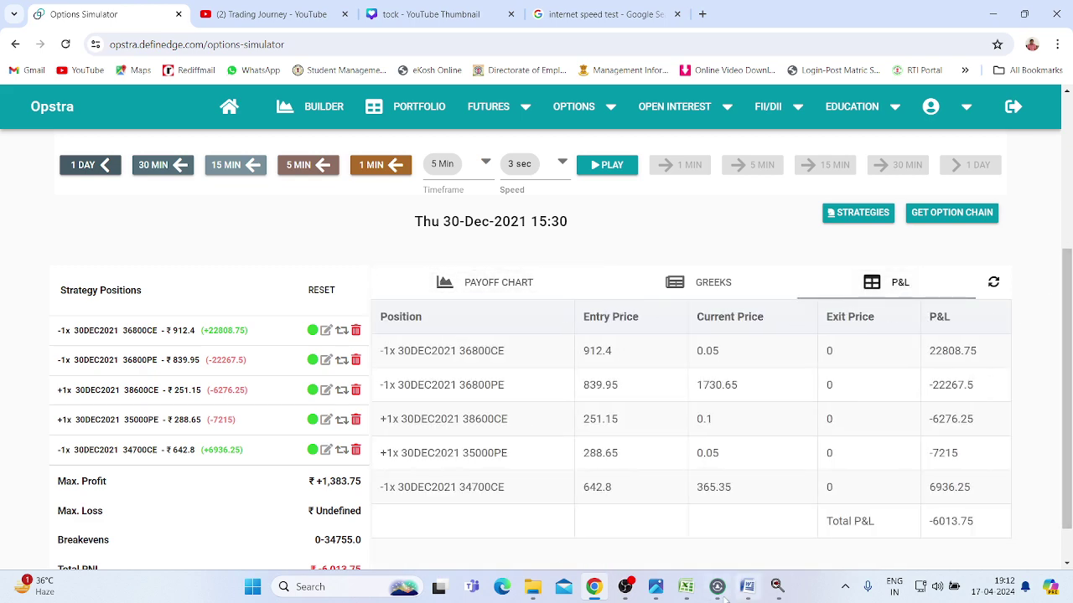
# - Switch to Excel, enter -6013 as the Dec-21 result in cell B28, and return to the Options Simulator
pyautogui.click(685, 587)
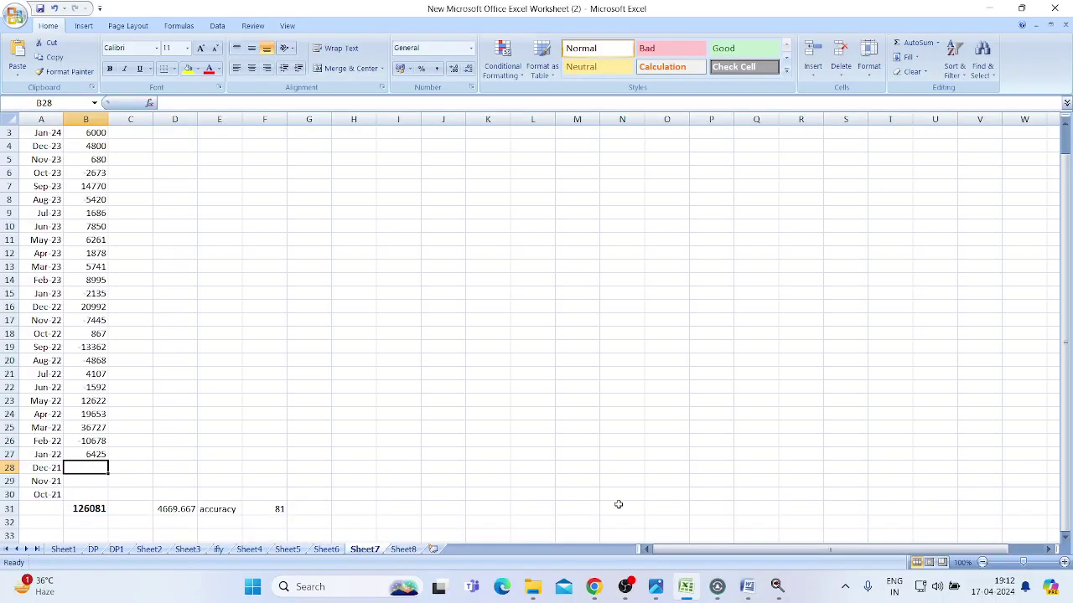
pyautogui.write('=6013')
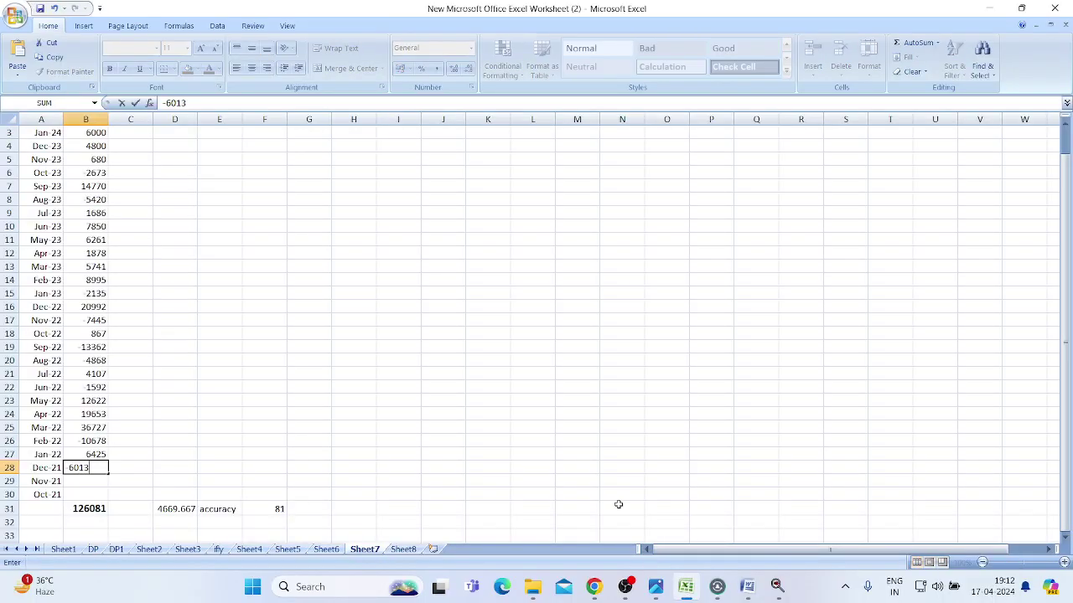
pyautogui.press('Return')
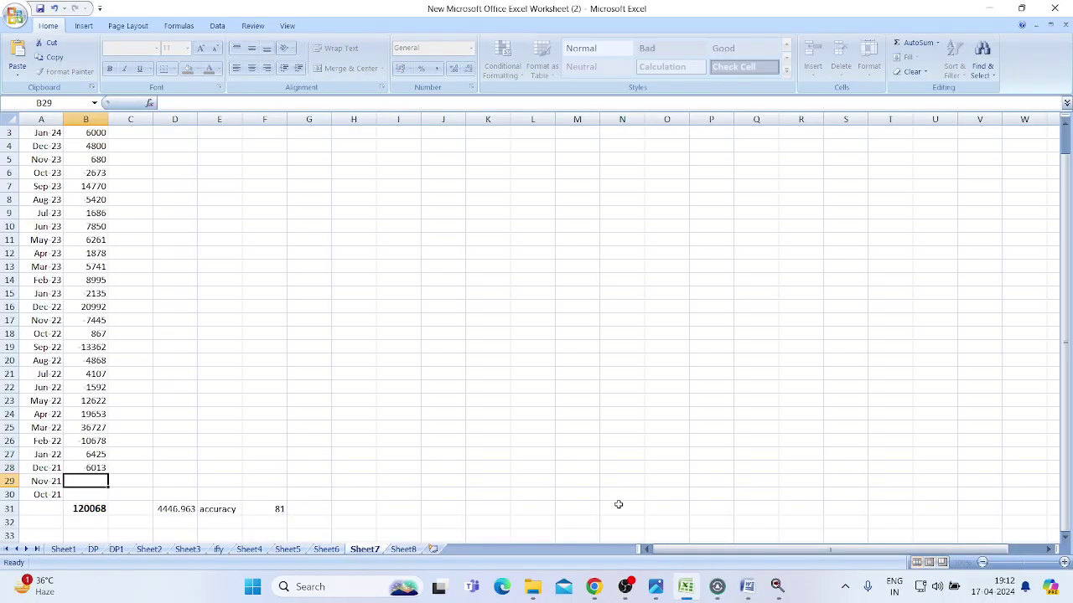
pyautogui.click(593, 587)
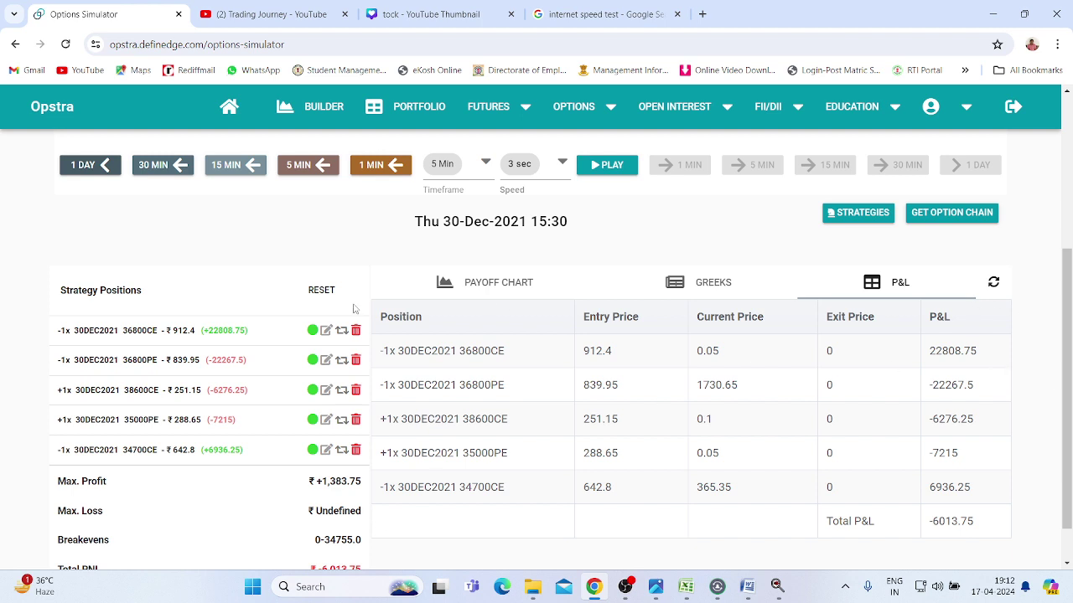
# - Reset the existing strategy positions and select the 25NOV2021 expiry for BANKNIFTY
pyautogui.click(321, 295)
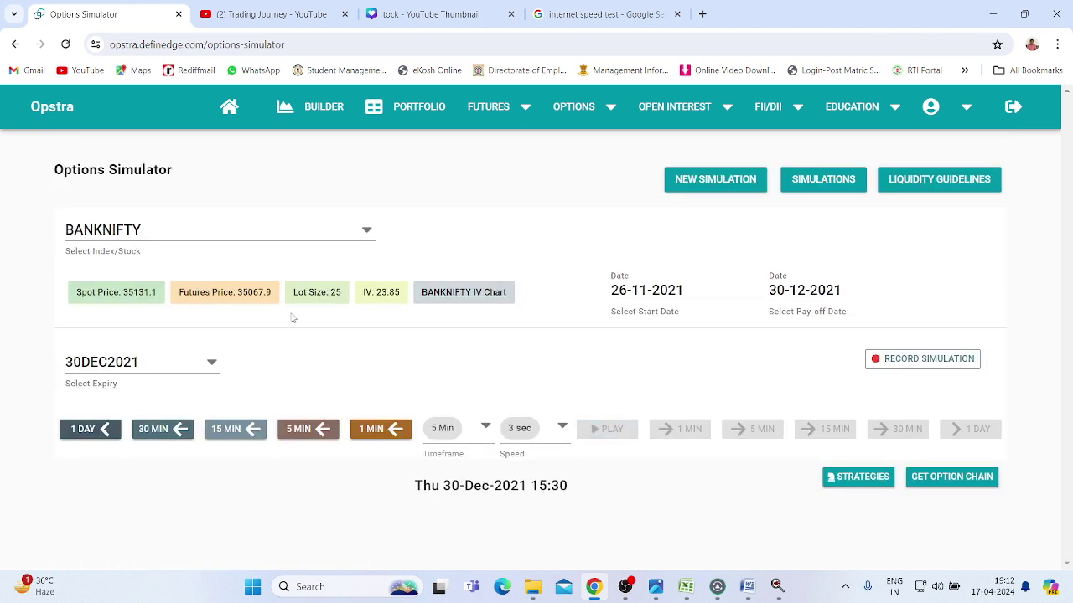
pyautogui.click(211, 362)
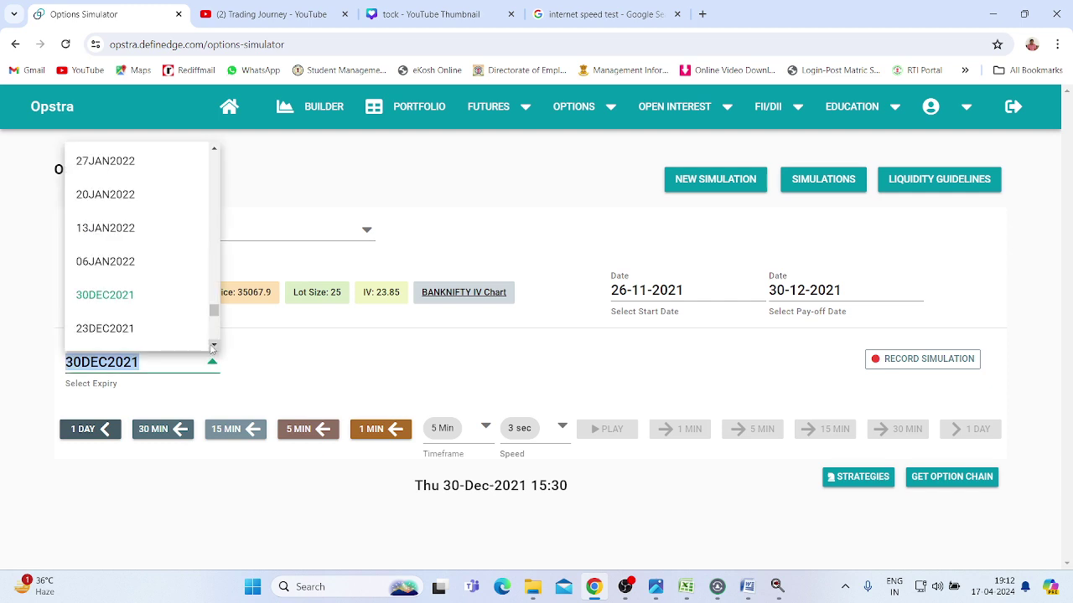
pyautogui.moveTo(214, 347); pyautogui.dragTo(214, 347)
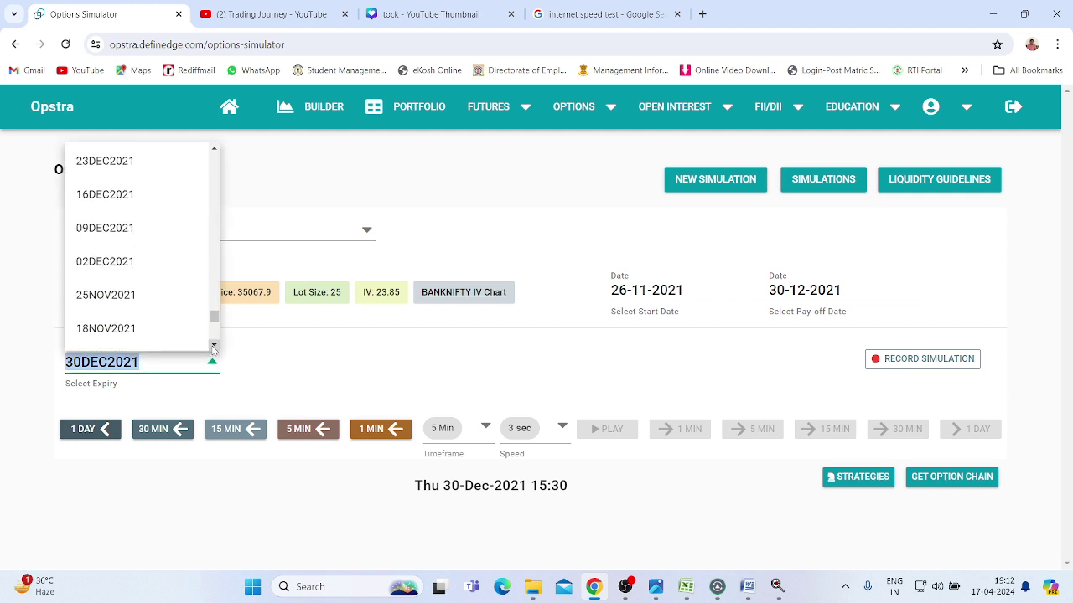
pyautogui.click(115, 299)
# - Set the pay-off date to 25-11-2021 and the simulation start date to 29-10-2021
pyautogui.click(815, 290)
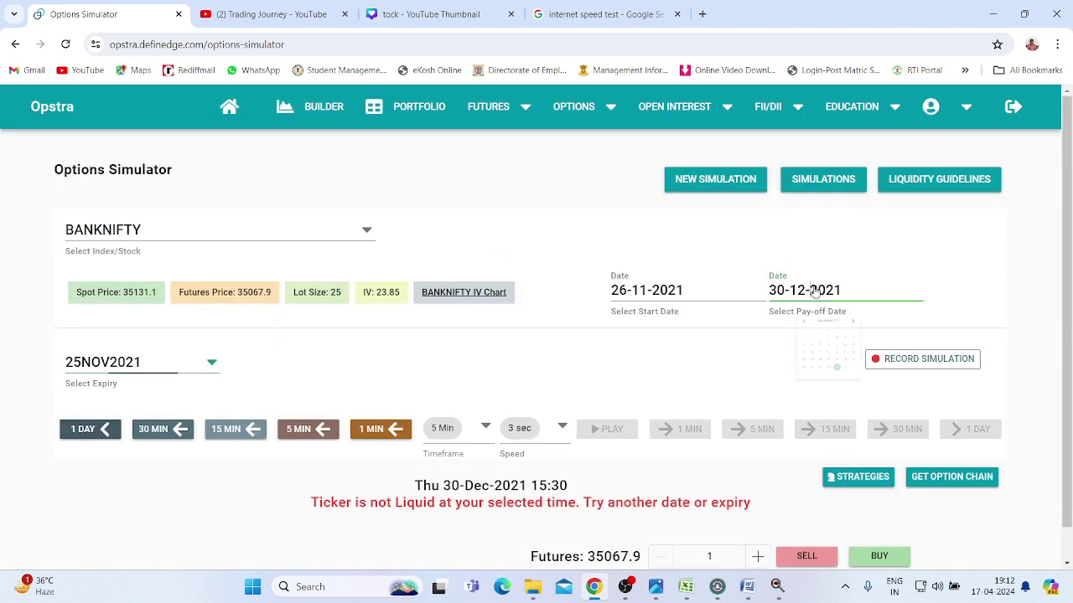
pyautogui.click(820, 332)
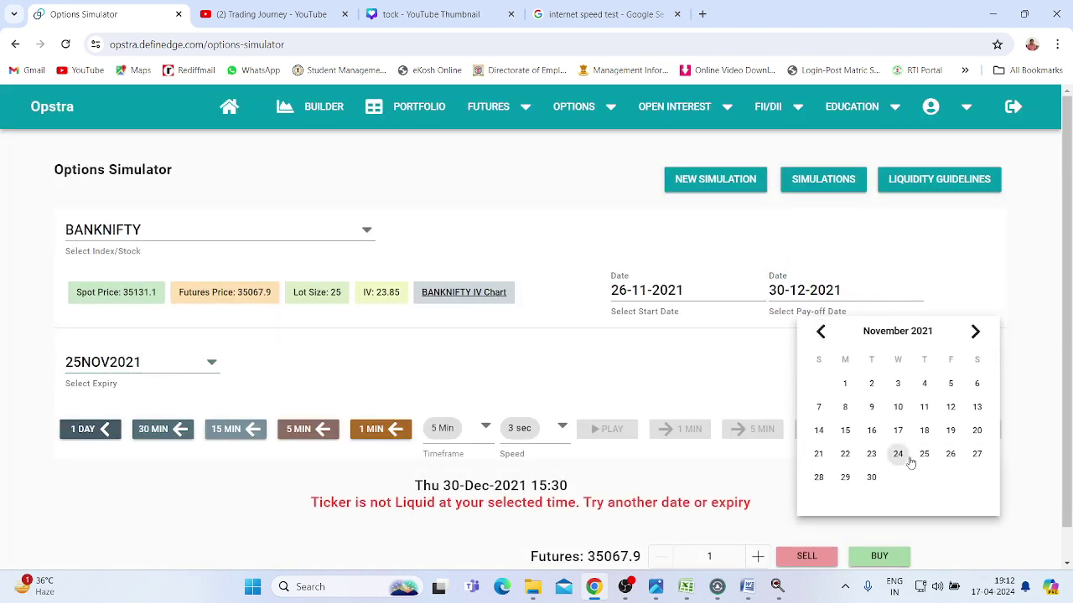
pyautogui.click(923, 457)
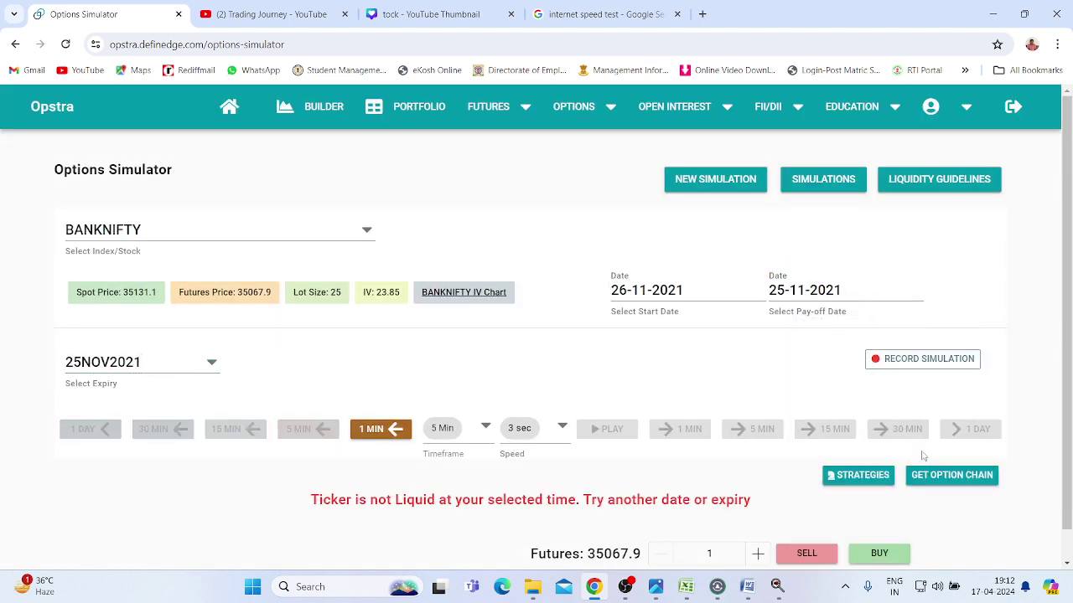
pyautogui.click(658, 293)
pyautogui.click(663, 332)
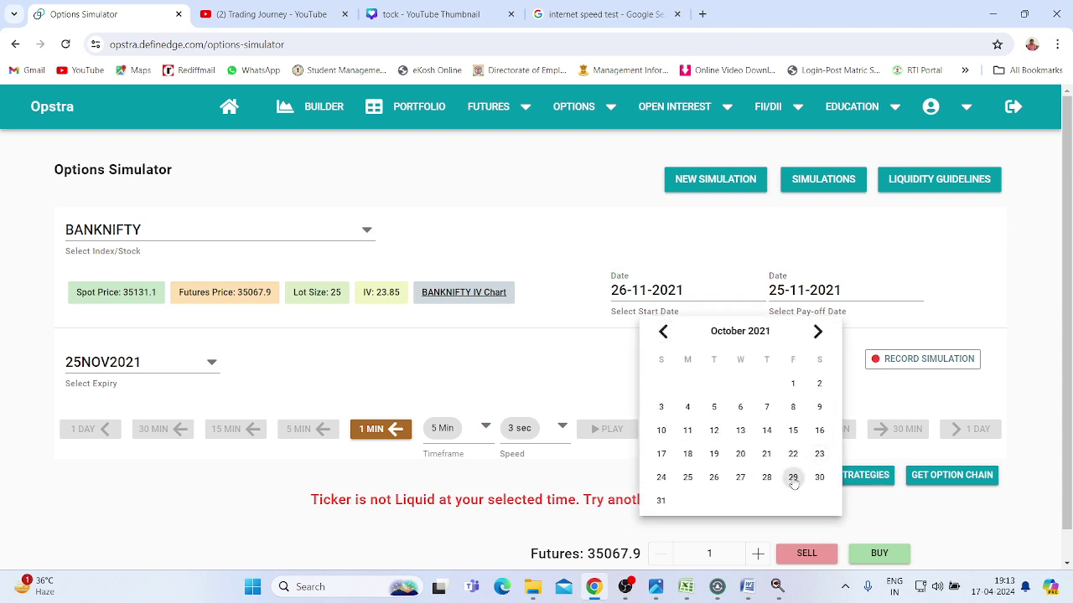
pyautogui.click(793, 479)
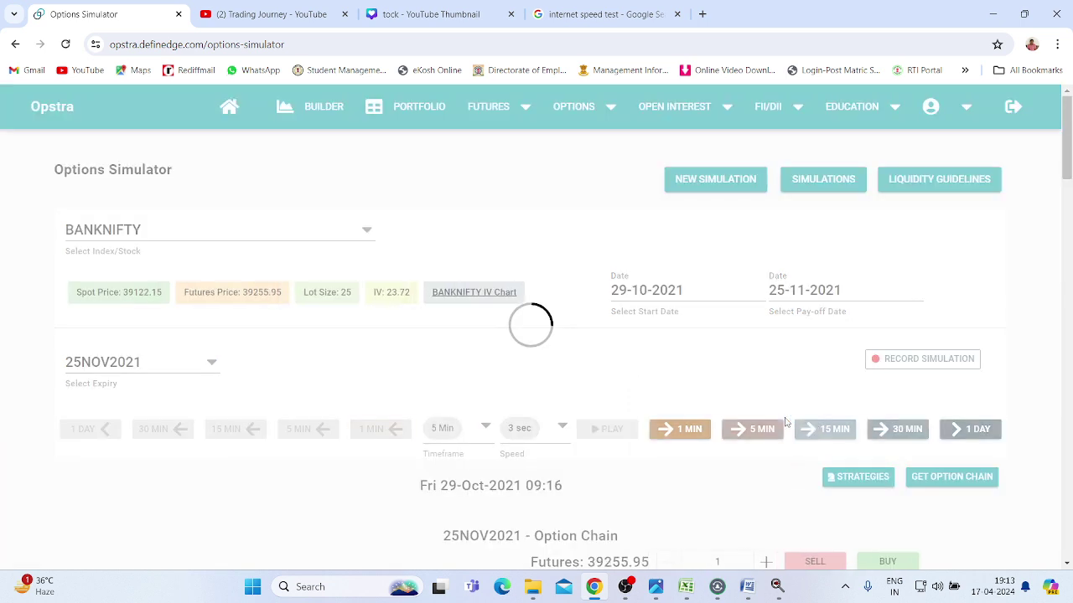
# - Move the simulation time to 09:30 on 29-Oct-2021 and load the option chain
pyautogui.click(828, 432)
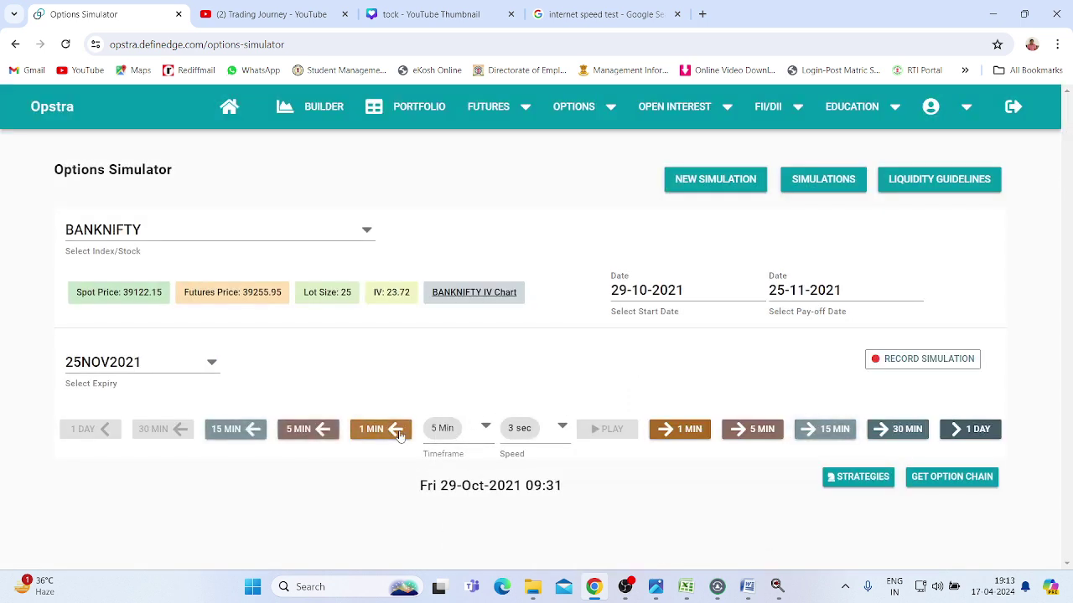
pyautogui.click(404, 434)
pyautogui.click(970, 483)
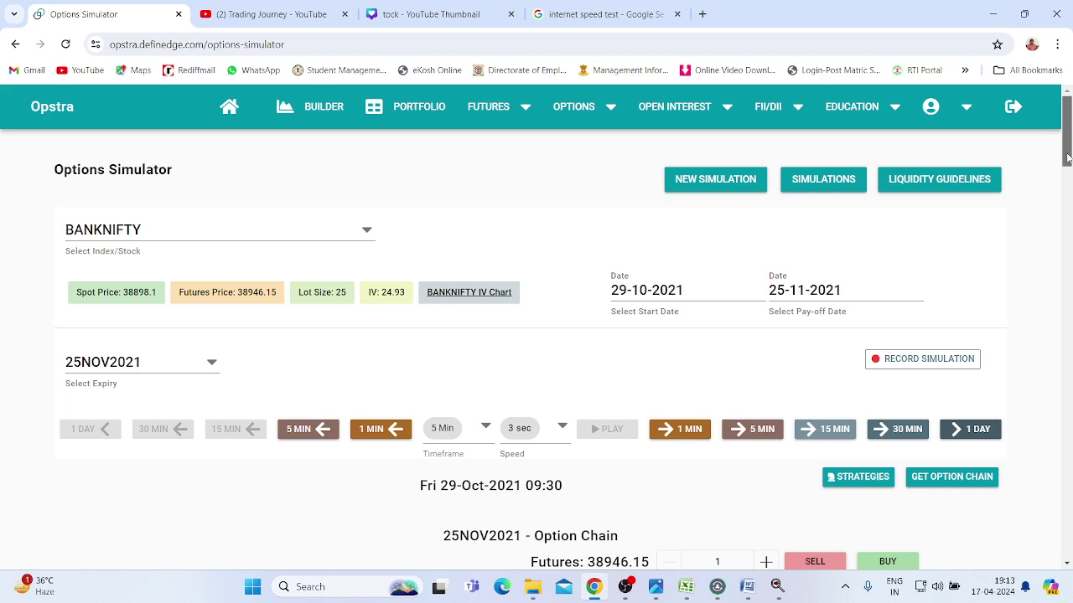
# - Add sell positions of 1 lot each in the 39000CE and 39000PE options to form the short straddle
pyautogui.moveTo(1068, 157); pyautogui.dragTo(1070, 353)
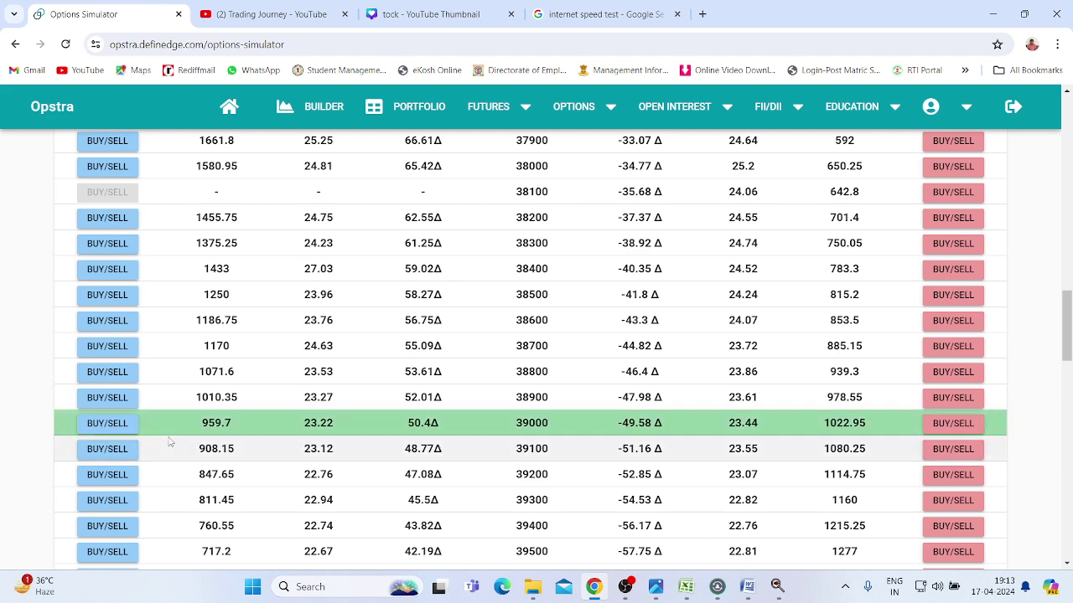
pyautogui.click(126, 426)
pyautogui.click(589, 419)
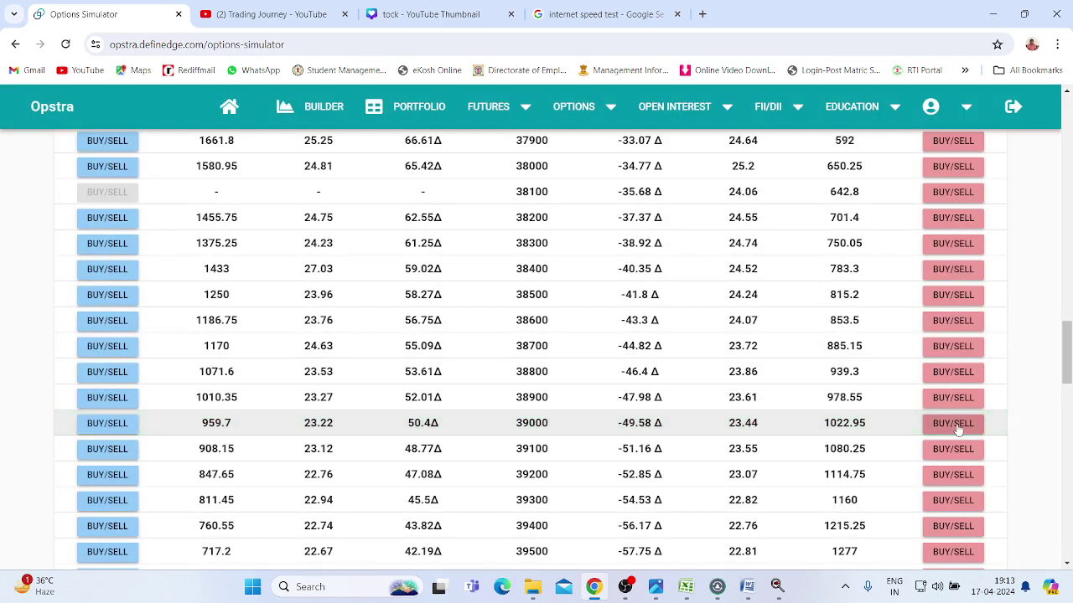
pyautogui.click(955, 426)
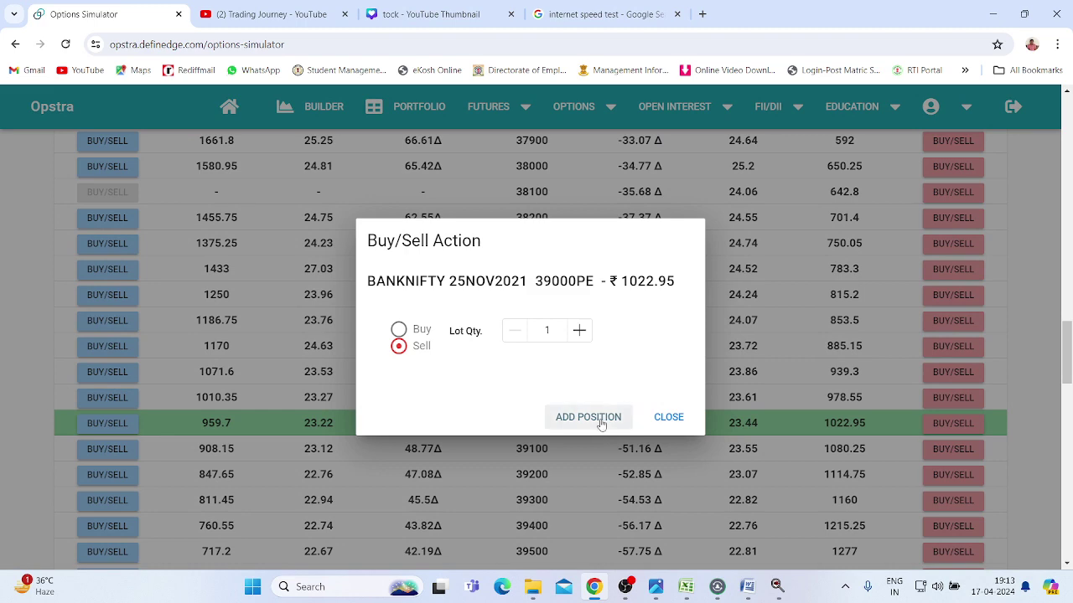
pyautogui.click(589, 419)
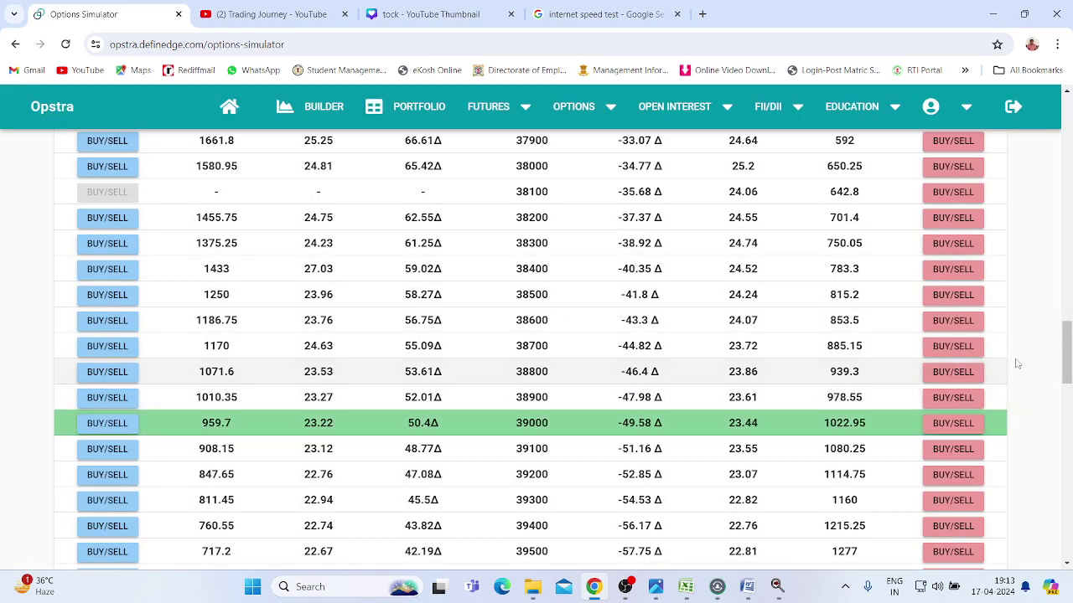
# - Add buy positions of 1 lot each in the 41000CE and 37000PE options as hedges
pyautogui.moveTo(1068, 364); pyautogui.dragTo(1067, 427)
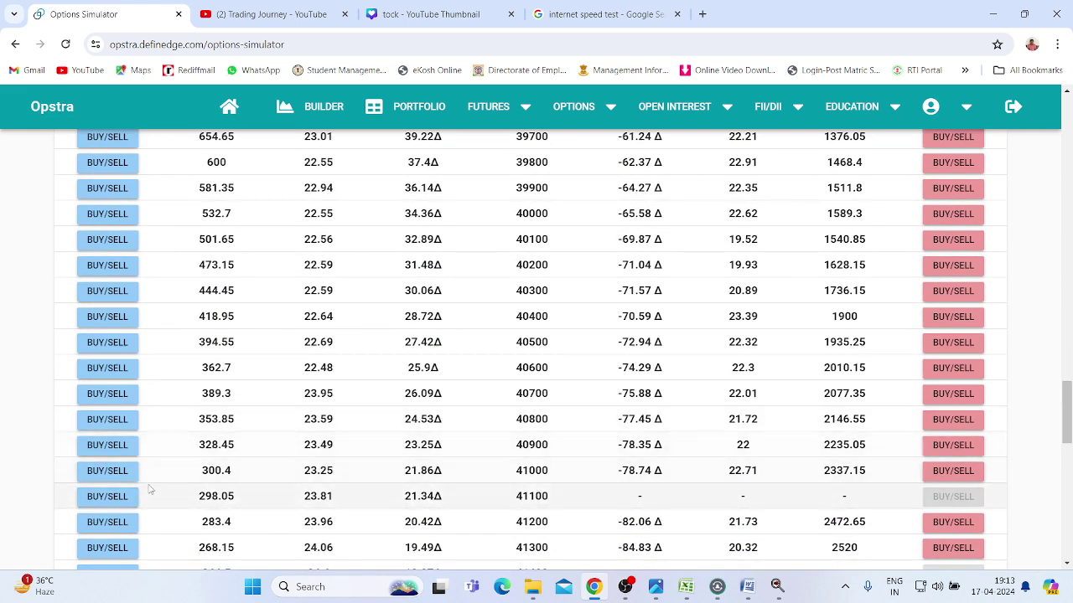
pyautogui.click(121, 474)
pyautogui.click(399, 329)
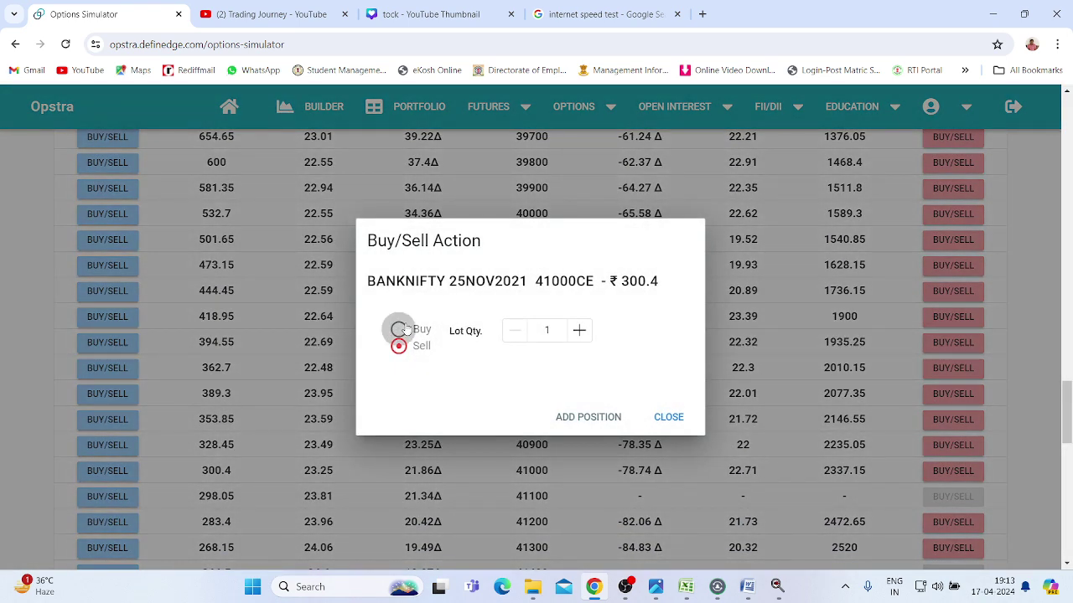
pyautogui.click(582, 415)
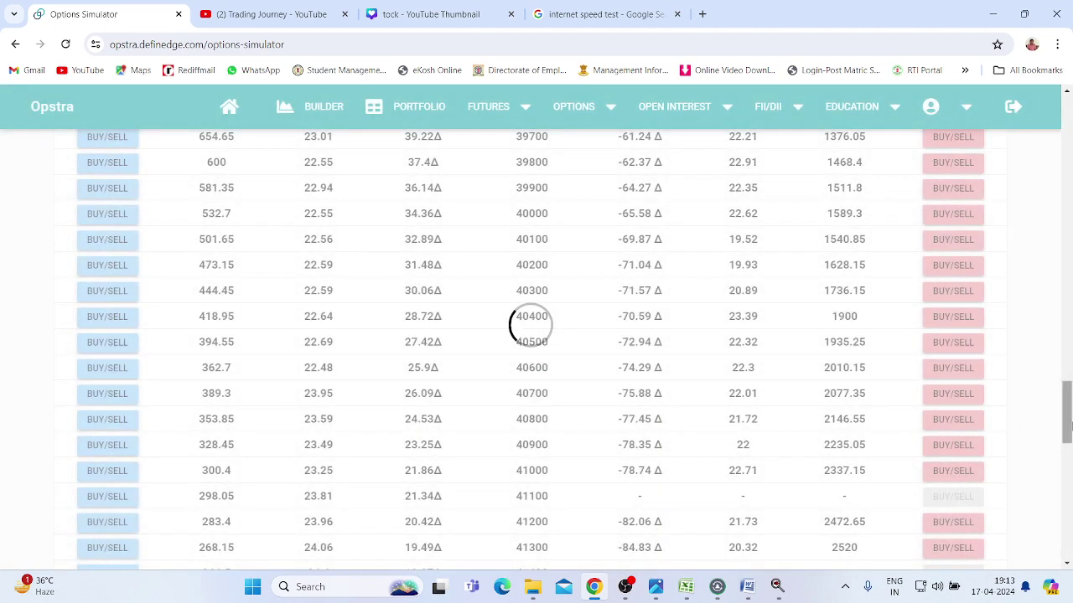
pyautogui.moveTo(1068, 419); pyautogui.dragTo(1067, 323)
pyautogui.click(956, 200)
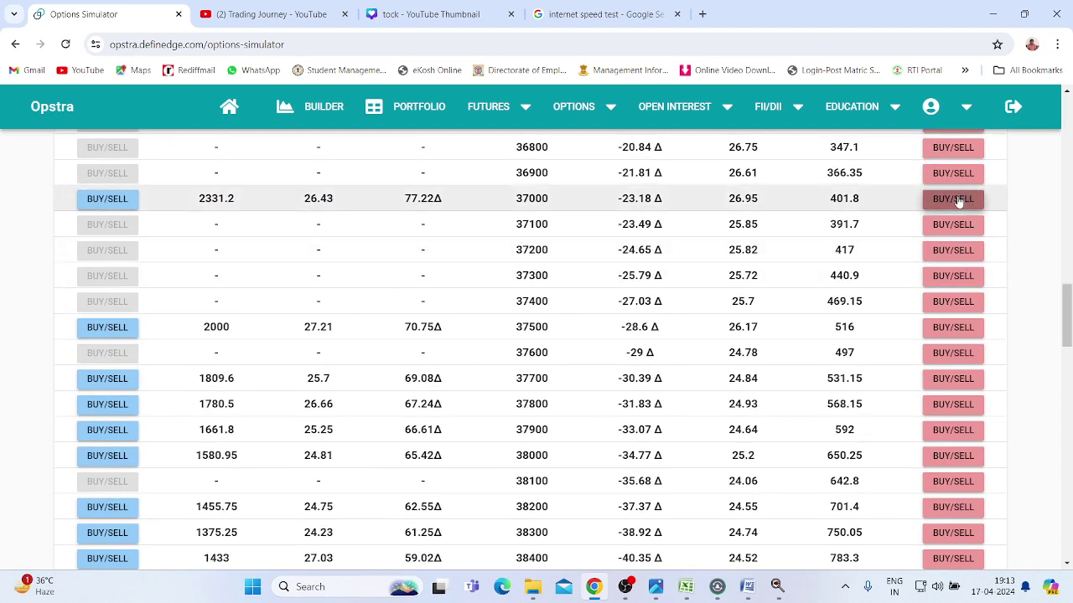
pyautogui.click(590, 426)
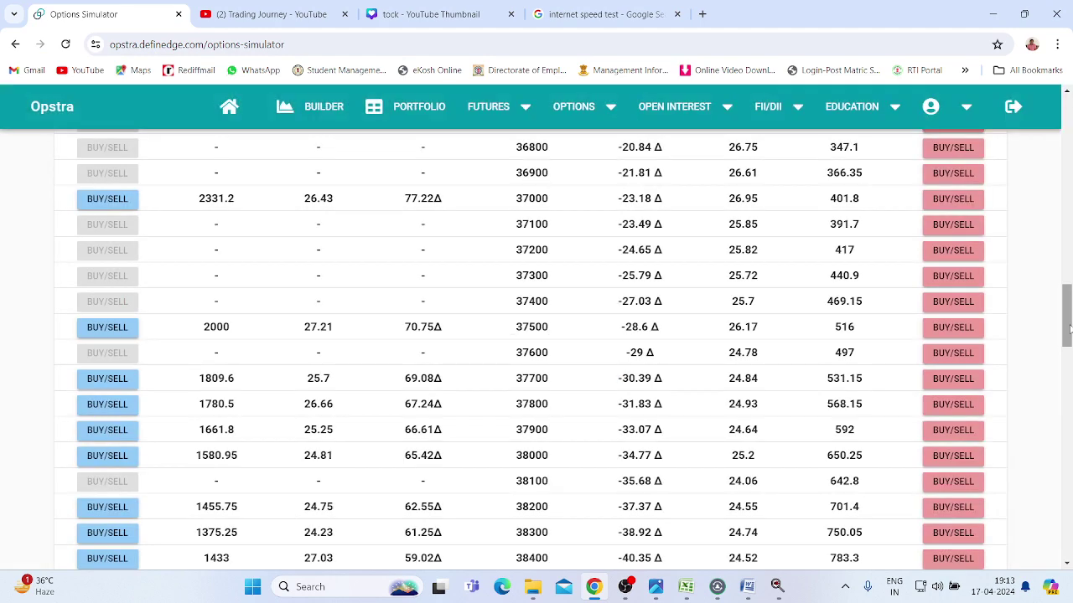
# - Advance the simulation one day at a time from 29-Oct-2021 to 22-Nov-2021 at 09:30, following the payoff chart
pyautogui.moveTo(1069, 329); pyautogui.dragTo(1065, 192)
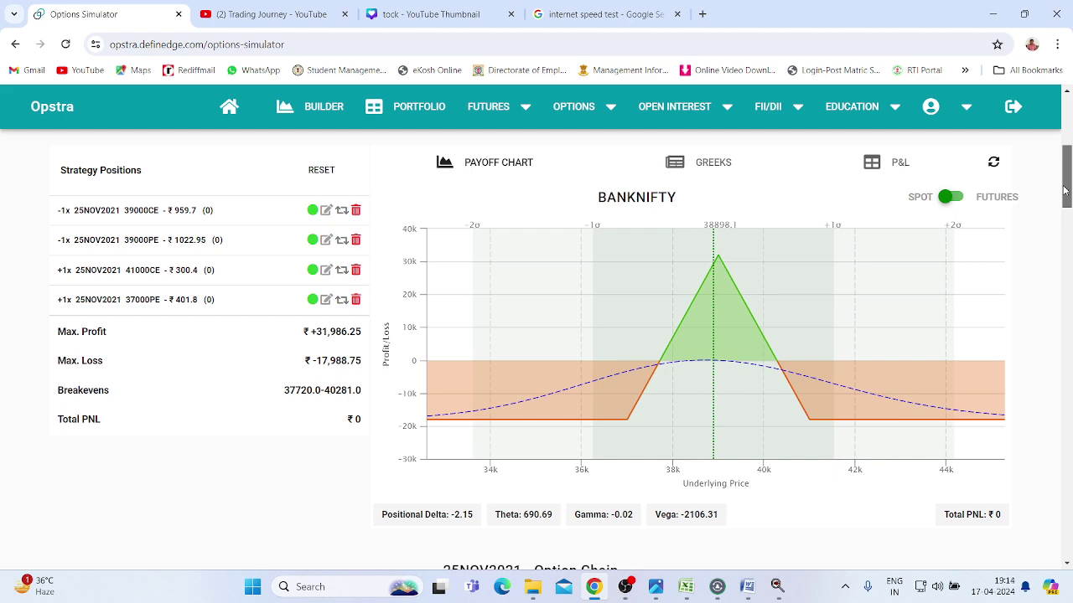
pyautogui.moveTo(1065, 192); pyautogui.dragTo(1063, 176)
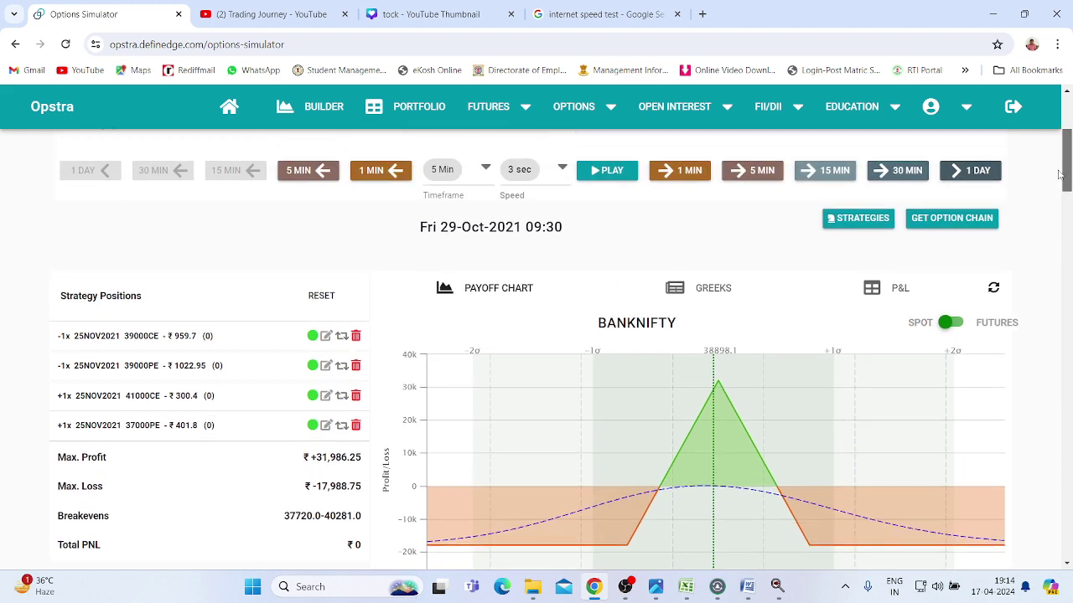
pyautogui.click(980, 171)
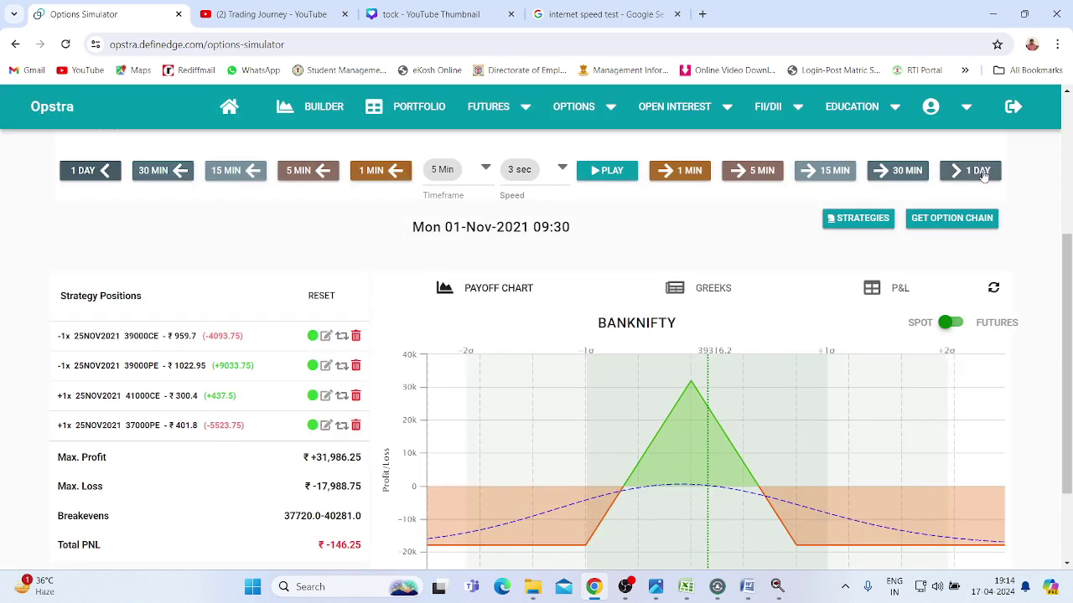
pyautogui.click(980, 170)
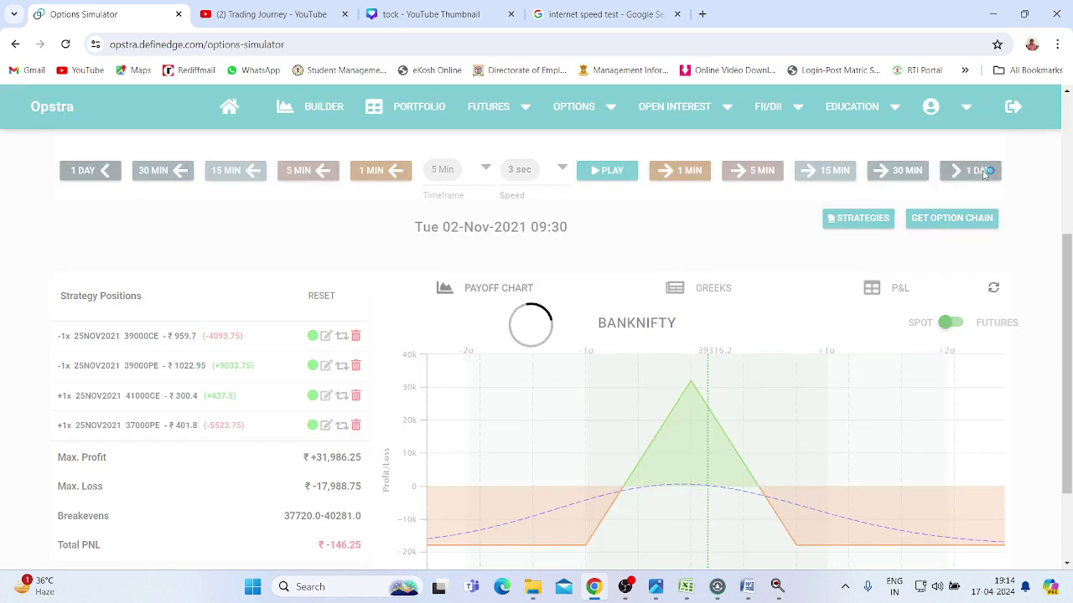
pyautogui.click(981, 171)
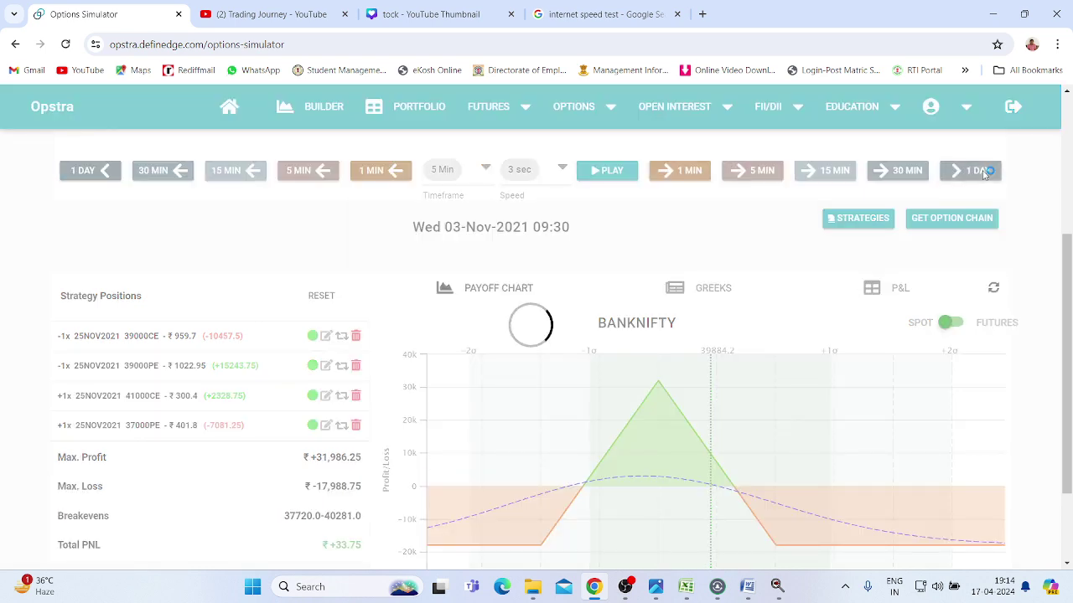
pyautogui.click(980, 171)
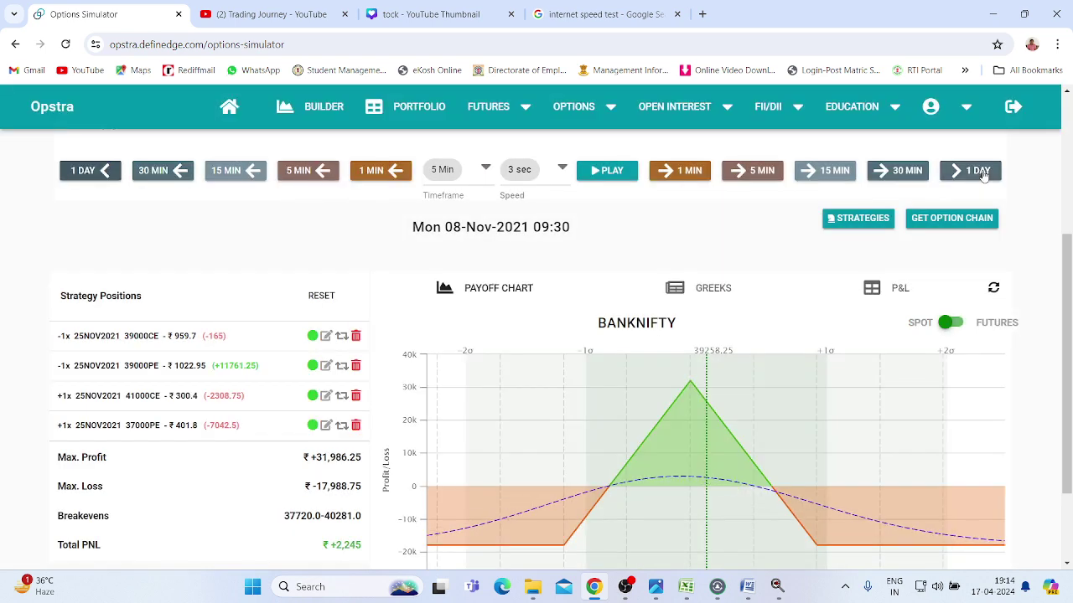
pyautogui.click(985, 172)
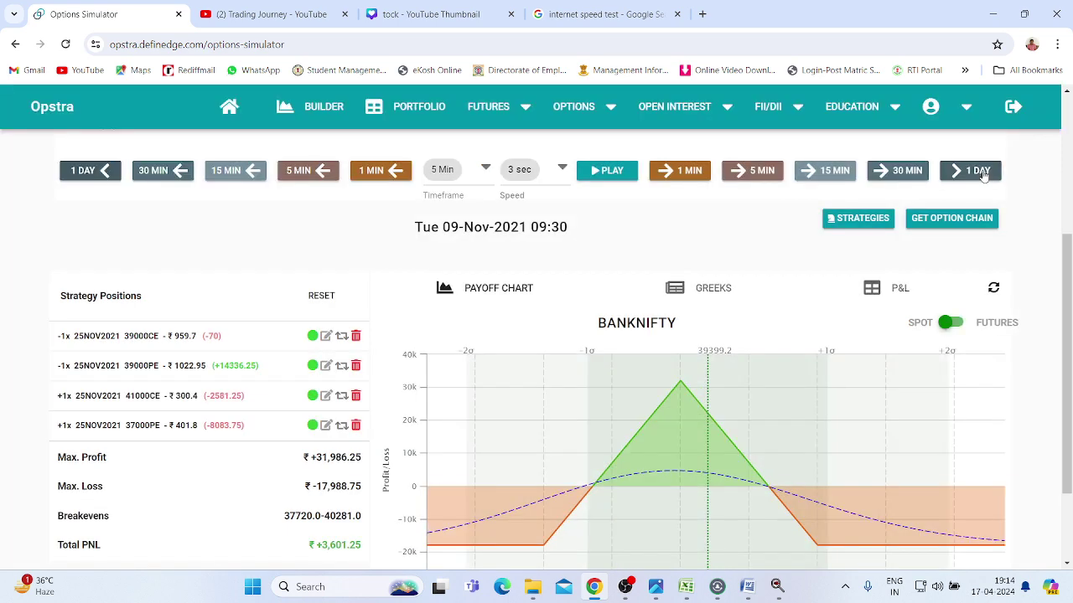
pyautogui.click(985, 172)
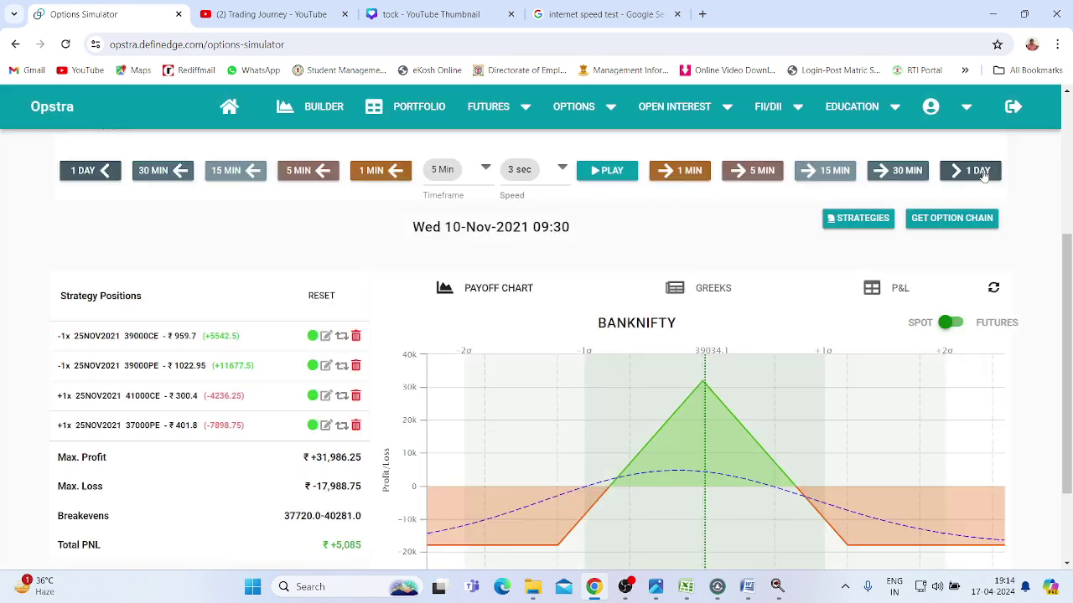
pyautogui.click(984, 172)
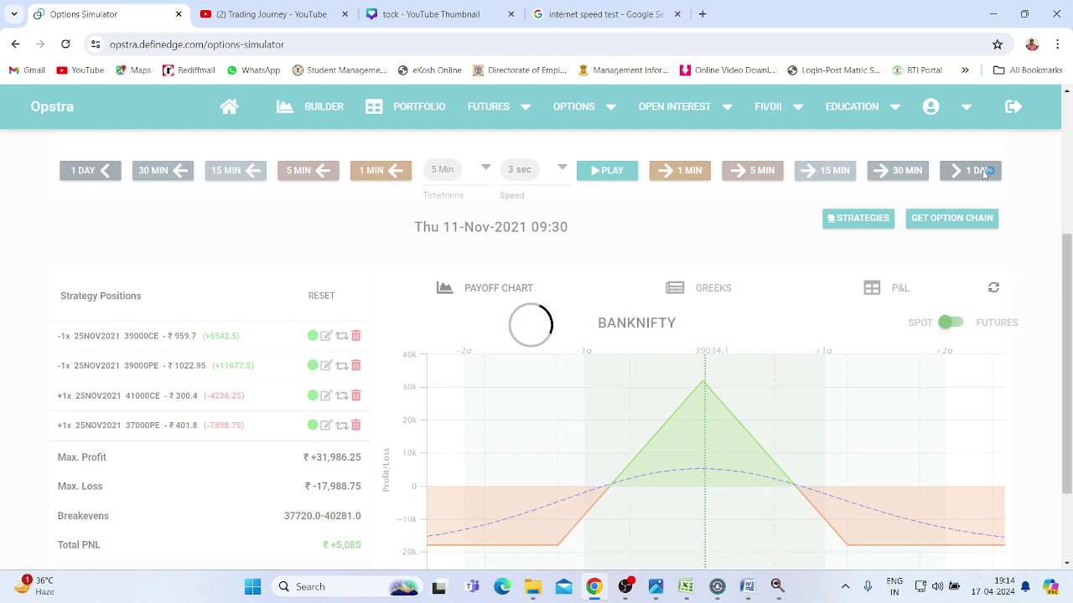
pyautogui.click(985, 171)
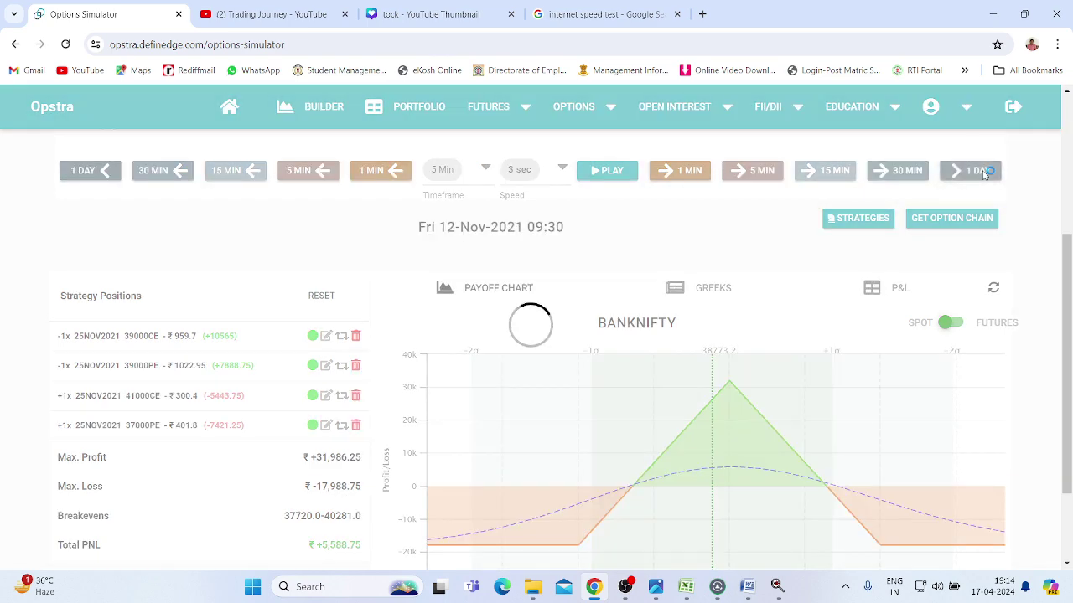
pyautogui.click(984, 172)
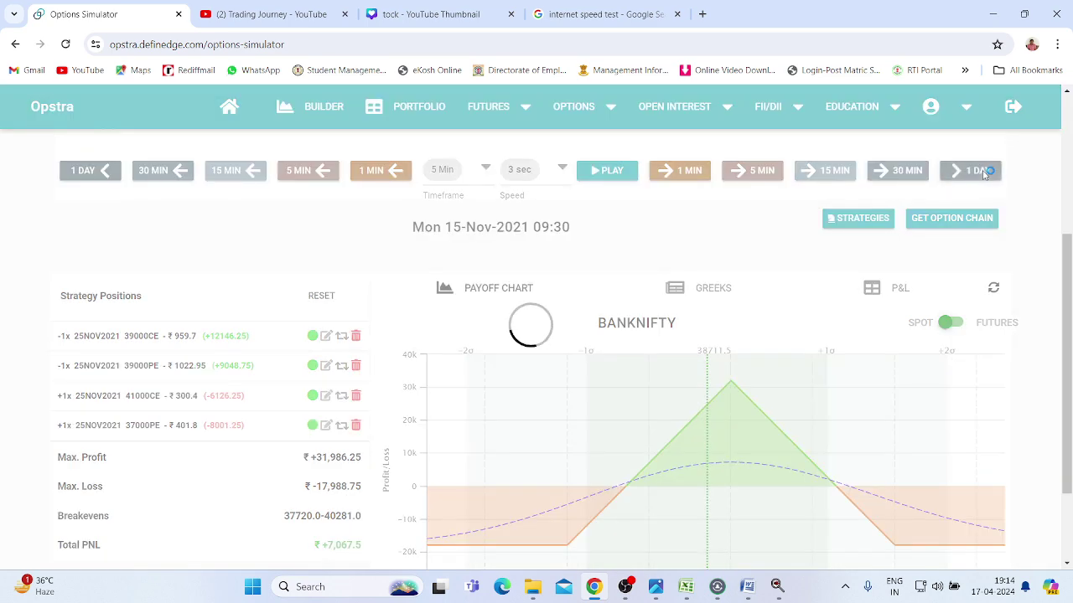
pyautogui.click(984, 172)
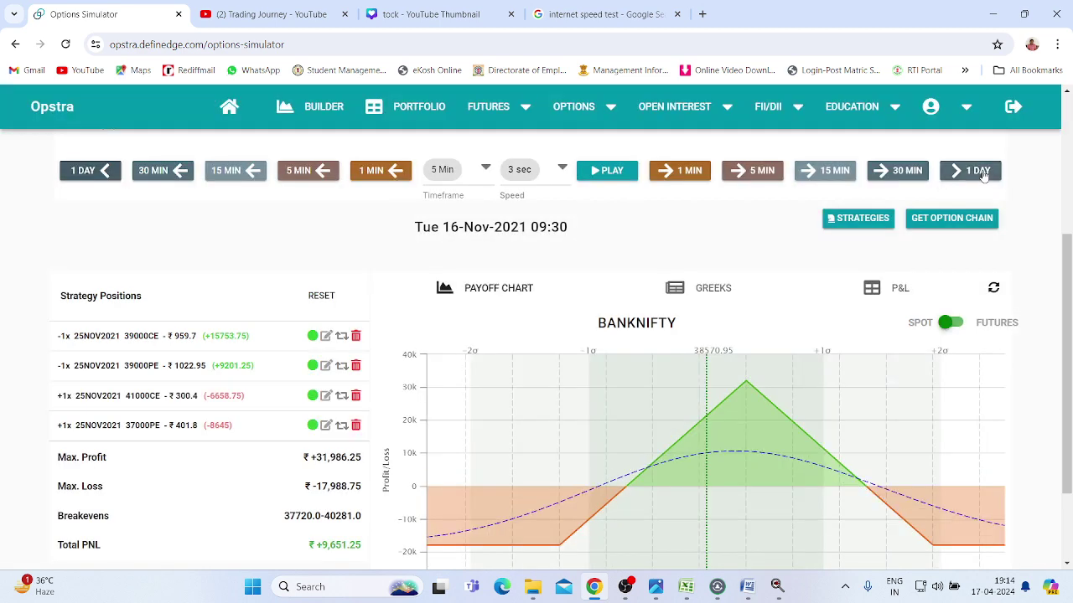
pyautogui.click(985, 172)
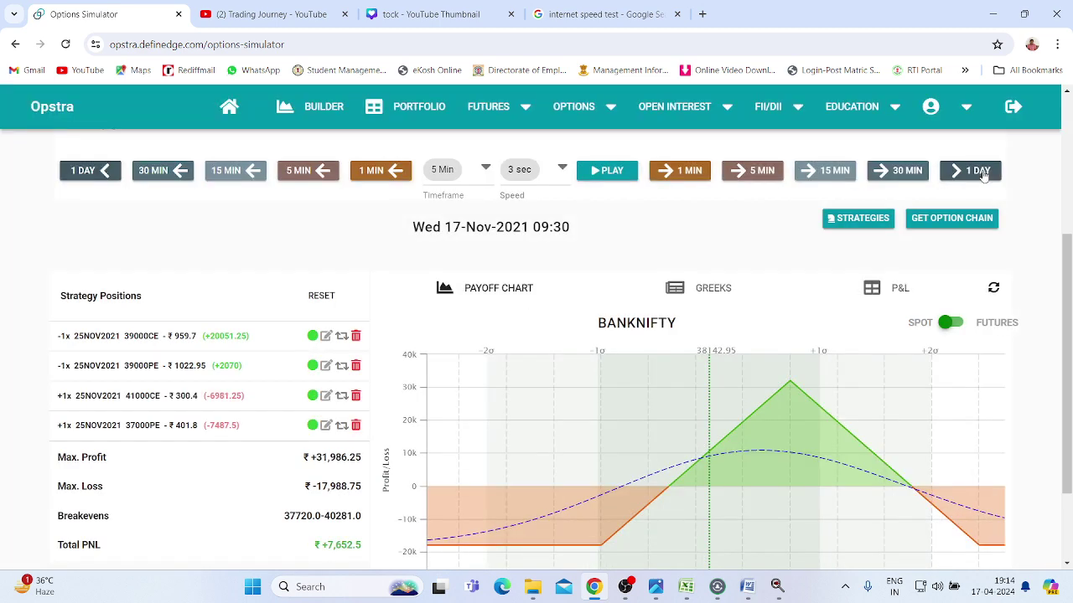
pyautogui.click(983, 172)
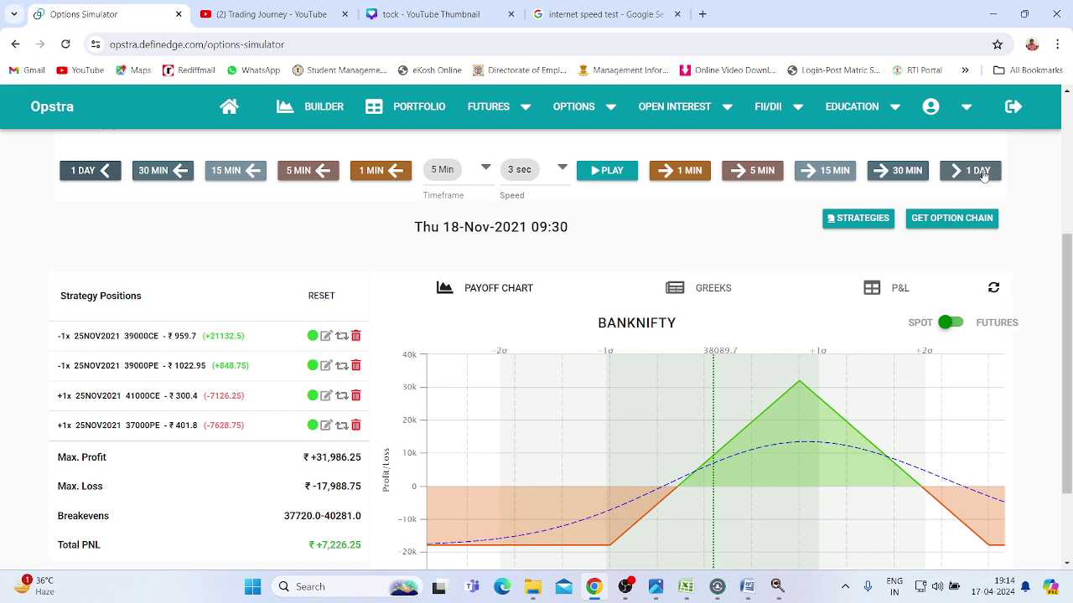
pyautogui.click(979, 171)
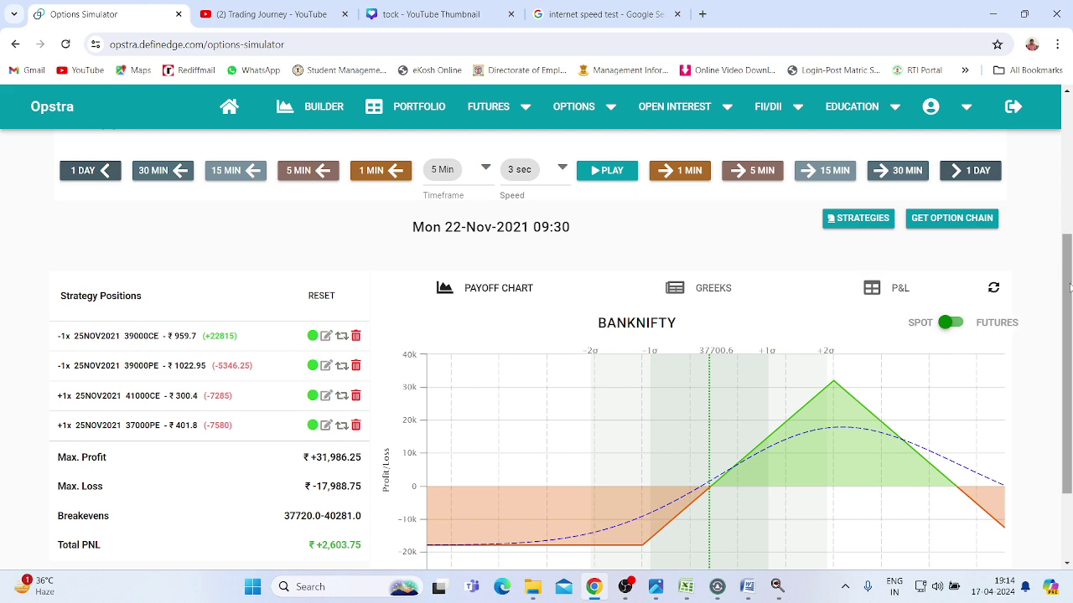
# - Load the option chain for 22-Nov-2021 at 09:30 and add a sell position of 1 lot in the 37800CE option
pyautogui.moveTo(1069, 287); pyautogui.dragTo(1049, 262)
pyautogui.click(985, 286)
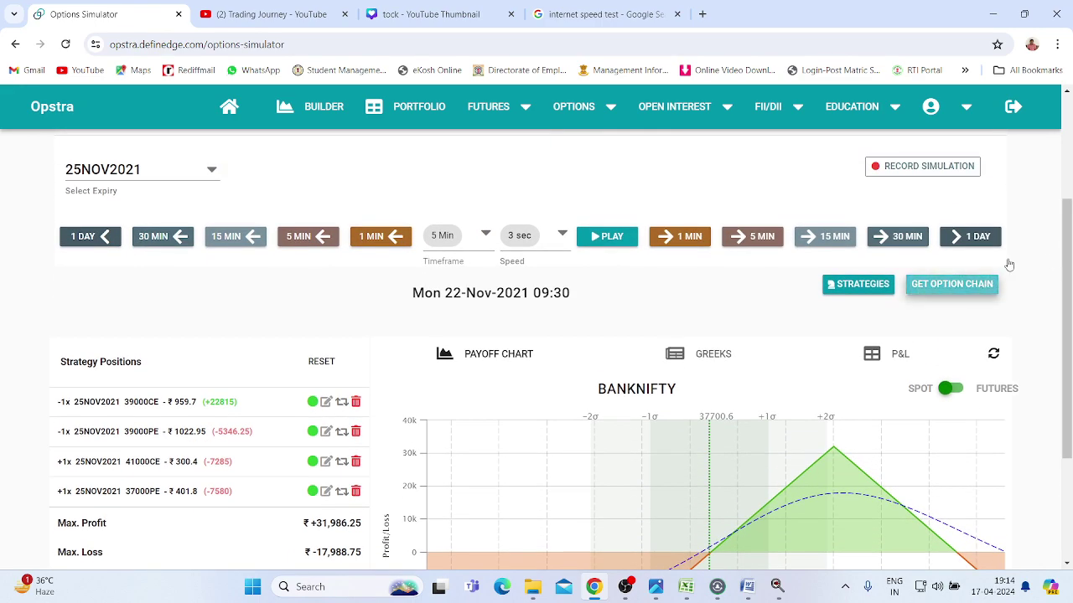
pyautogui.moveTo(1069, 173); pyautogui.dragTo(1068, 385)
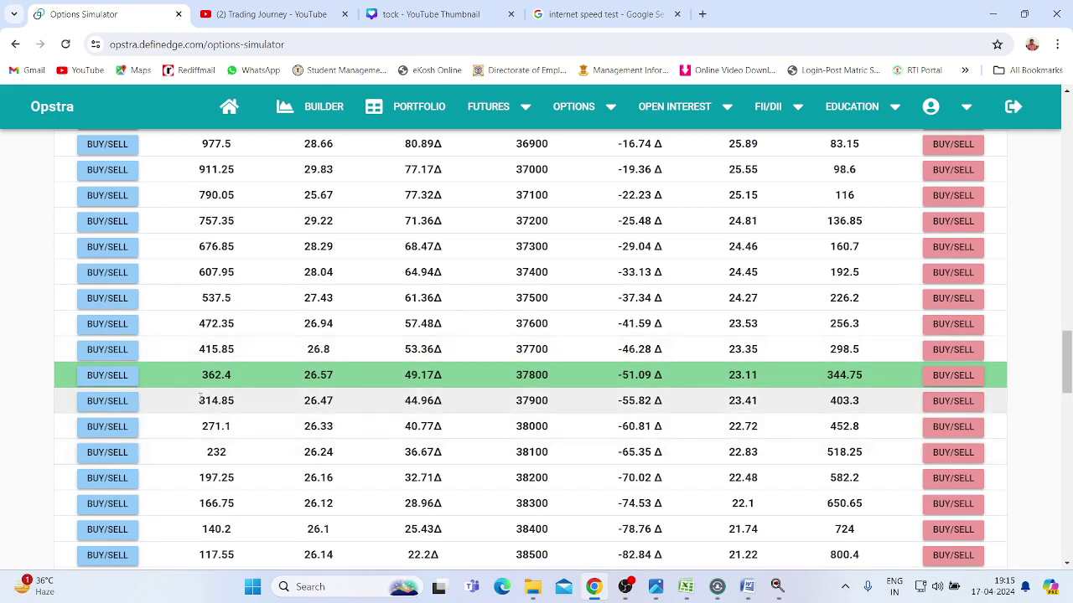
pyautogui.click(109, 377)
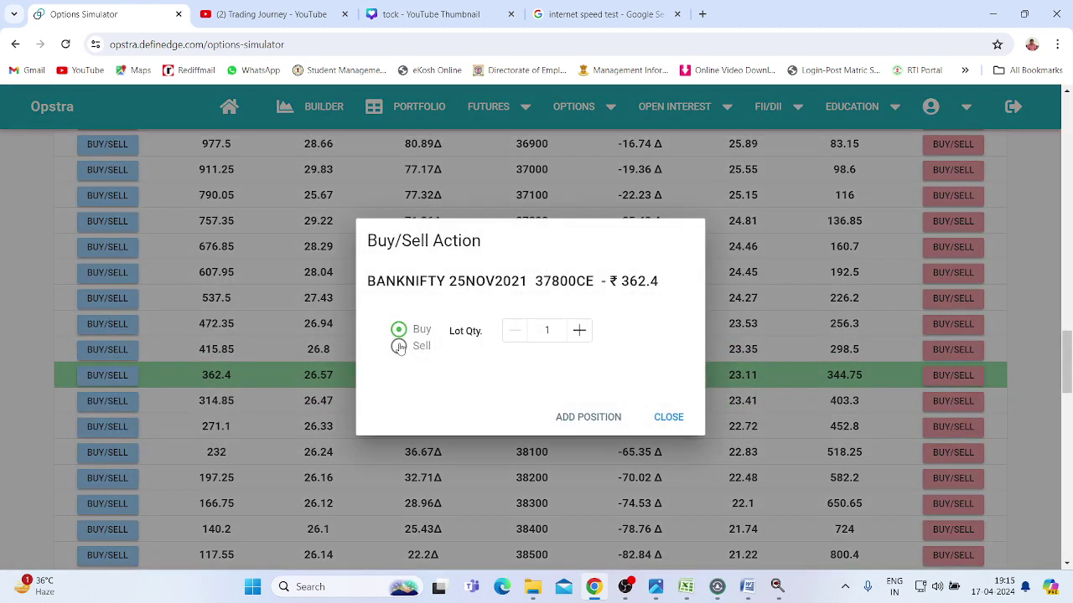
pyautogui.click(399, 347)
pyautogui.click(589, 417)
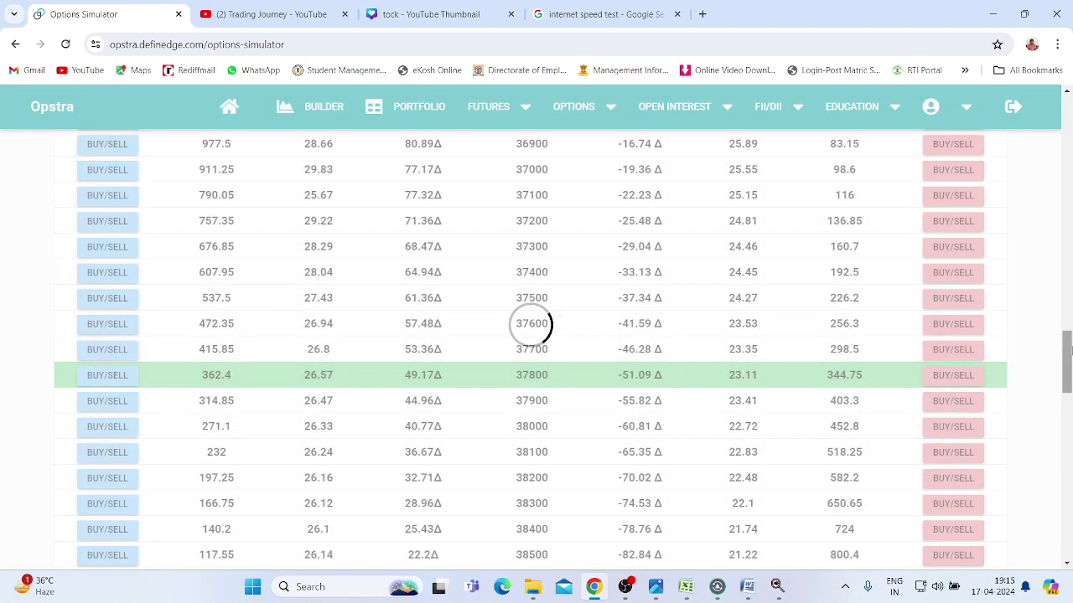
# - Check the adjusted strategy's payoff chart and P&L table, and advance the simulation one day to 23-Nov-2021 at 09:30
pyautogui.moveTo(1068, 369); pyautogui.dragTo(1042, 203)
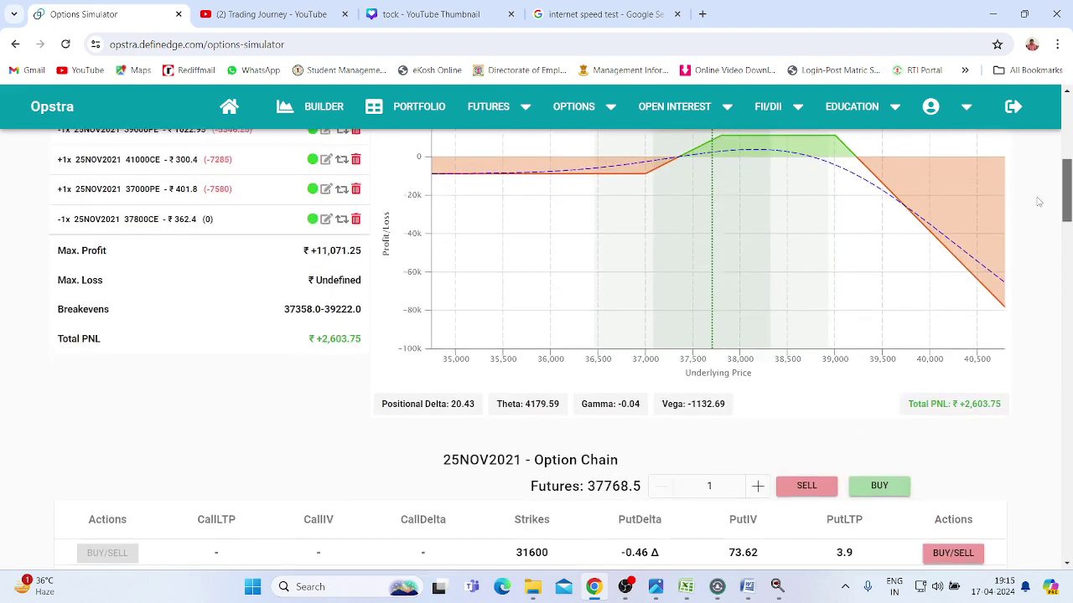
pyautogui.scroll(2, 1039, 201)
pyautogui.click(909, 202)
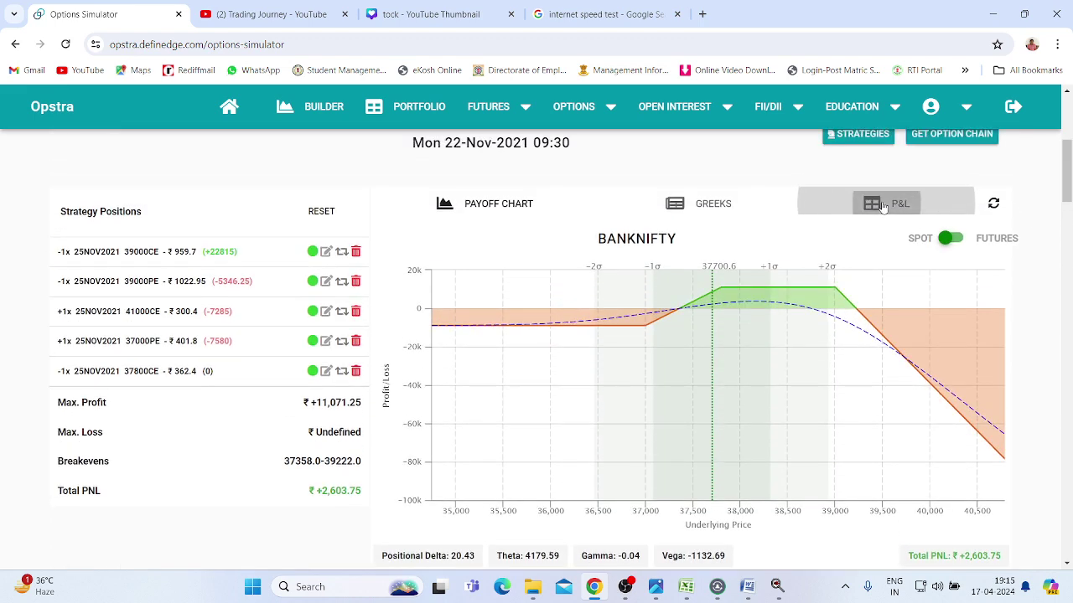
pyautogui.scroll(1, 1069, 168)
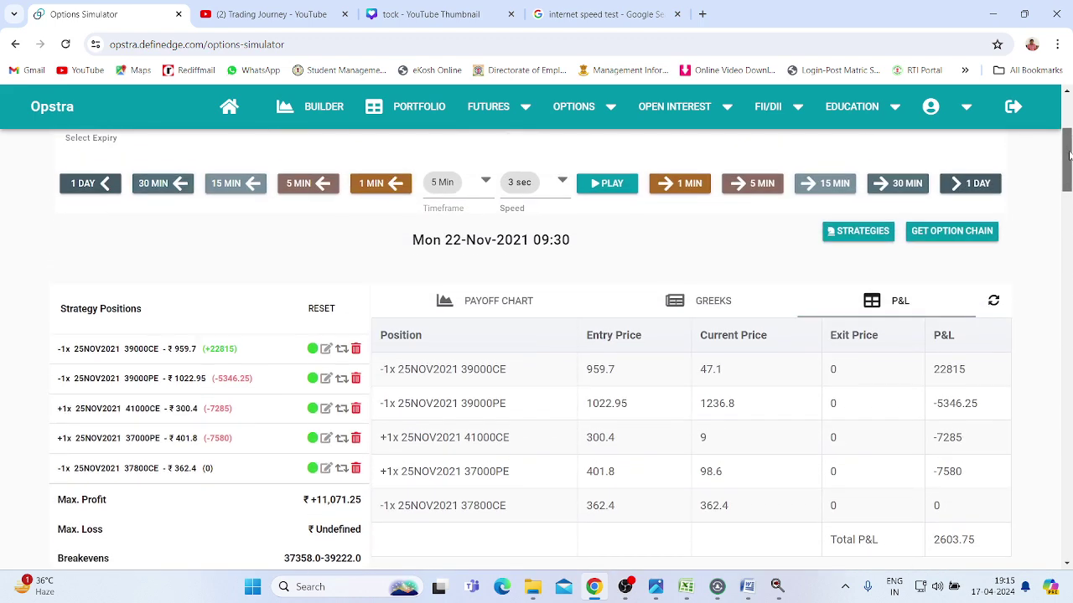
pyautogui.click(972, 193)
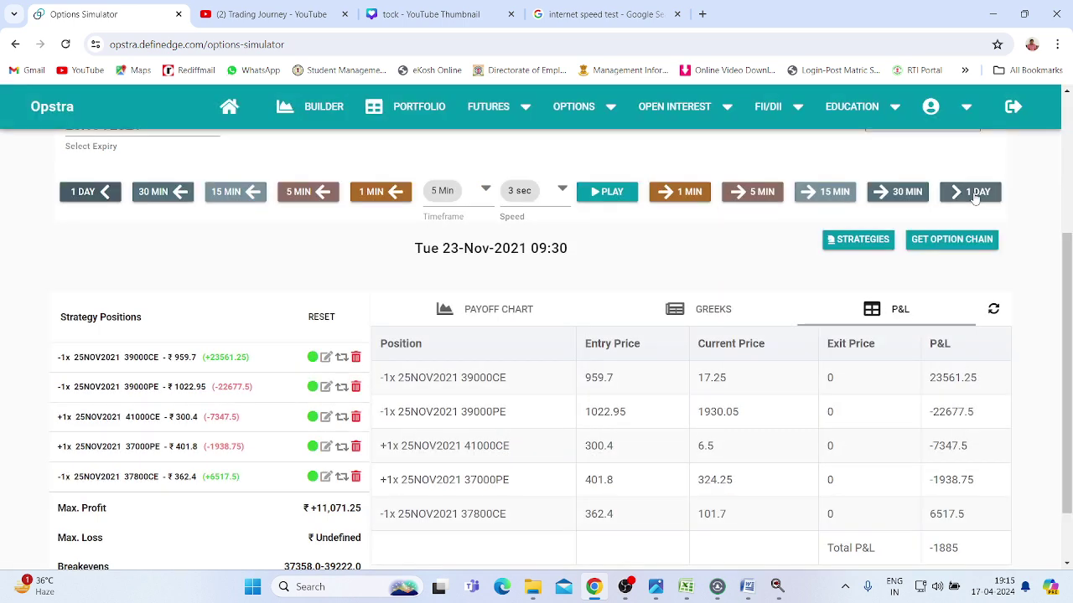
# - Exit the sold 37800CE position at a price of 101 and check the payoff chart and P&L table
pyautogui.click(326, 477)
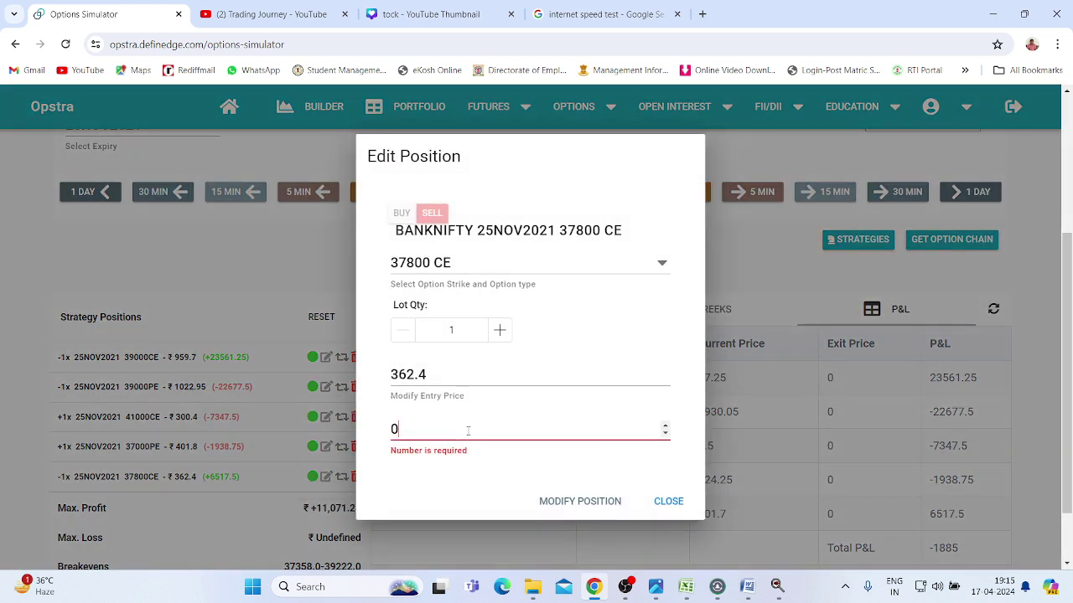
pyautogui.write('101')
pyautogui.click(564, 502)
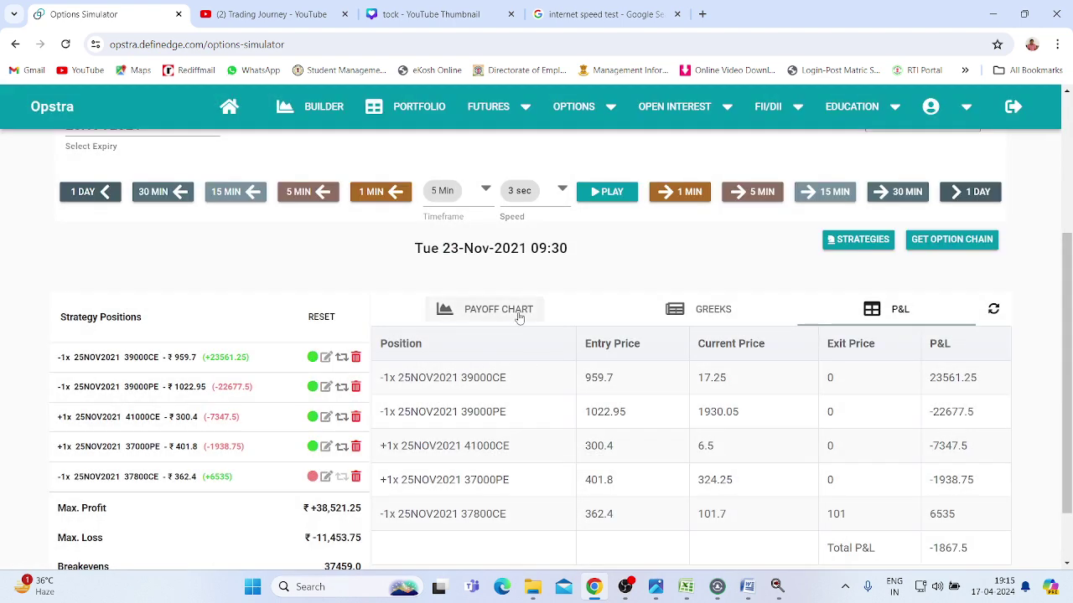
pyautogui.click(517, 312)
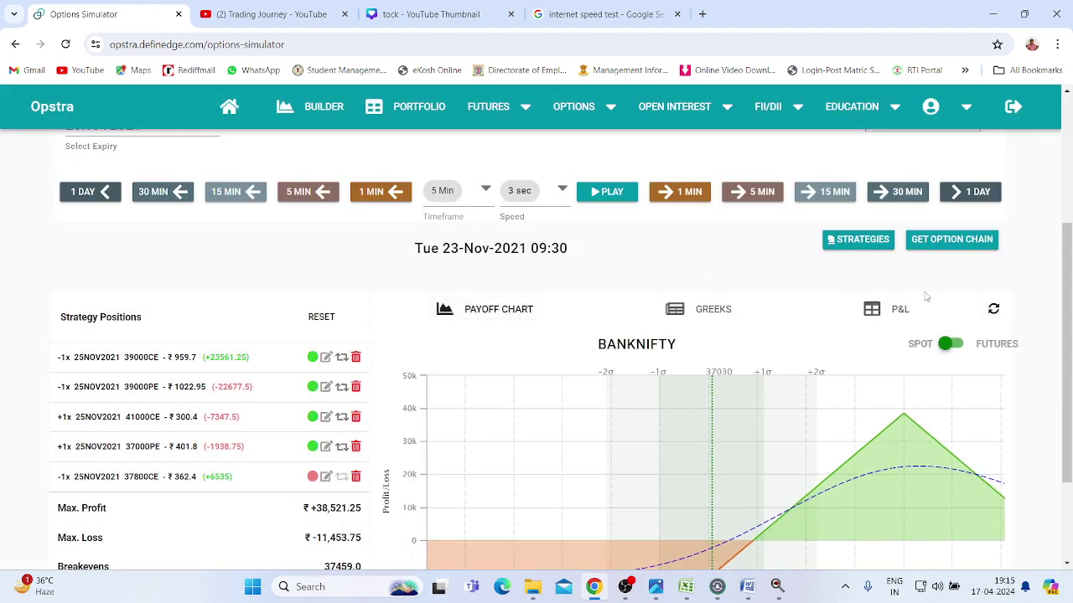
pyautogui.click(919, 297)
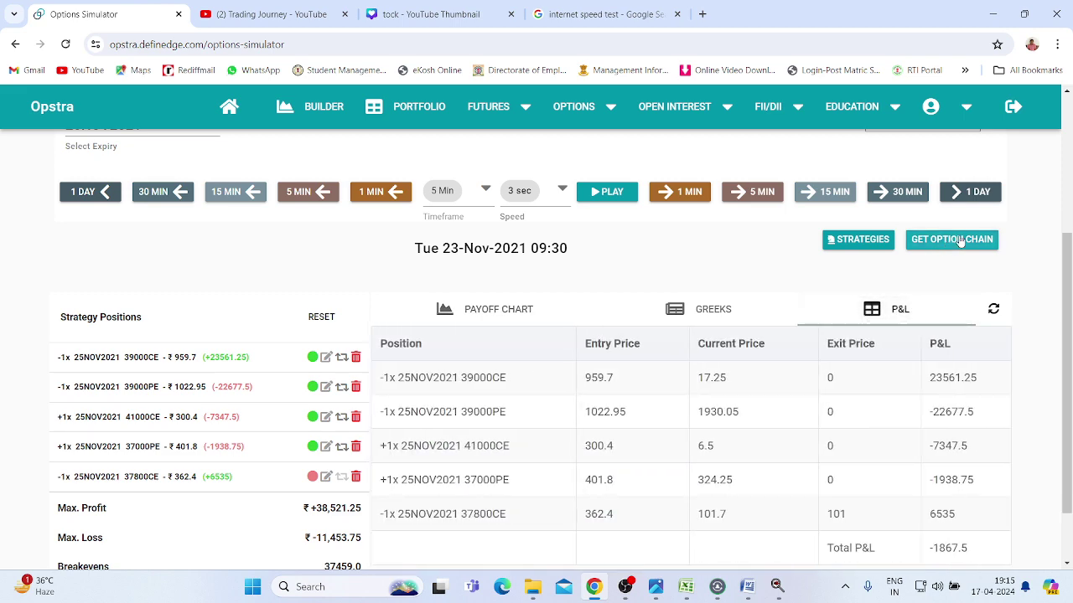
# - Load the option chain for 23-Nov-2021 at 09:30 and add a sell position of 1 lot in the 37100CE option
pyautogui.click(951, 240)
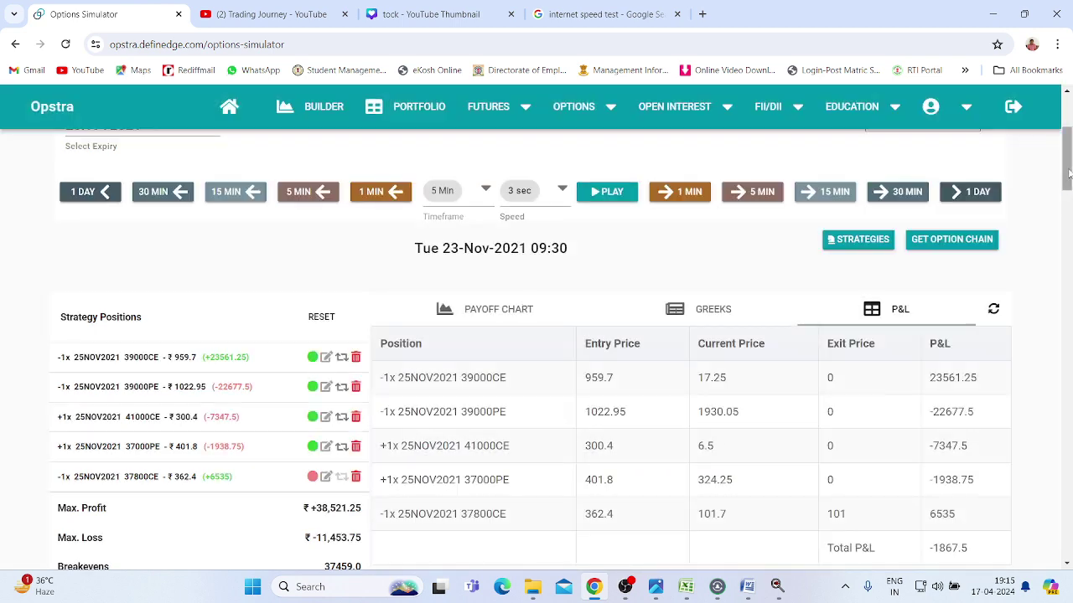
pyautogui.moveTo(1069, 174); pyautogui.dragTo(1068, 387)
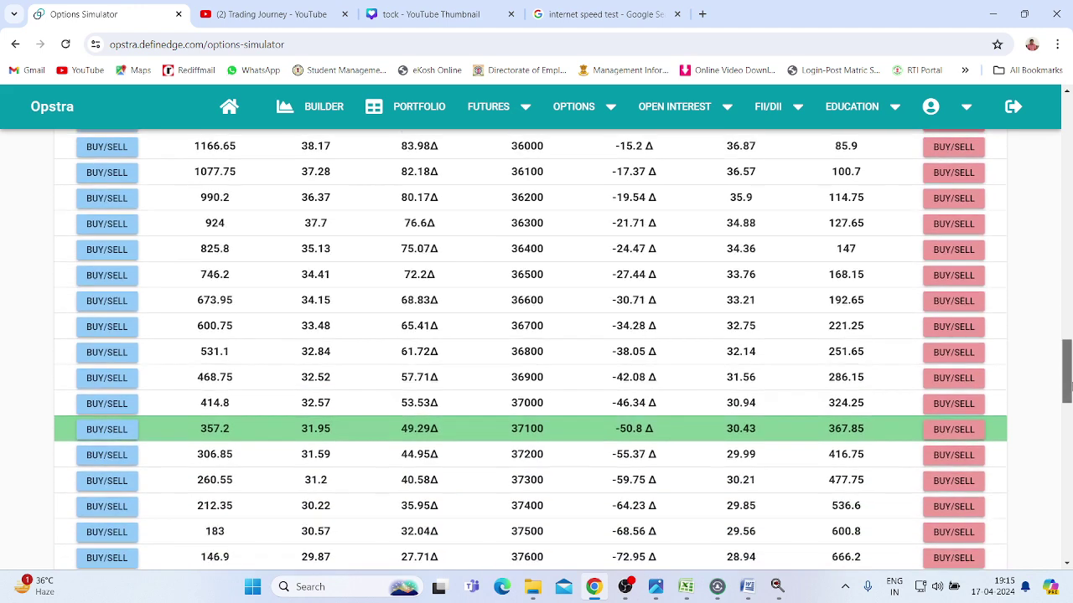
pyautogui.click(108, 425)
pyautogui.click(583, 416)
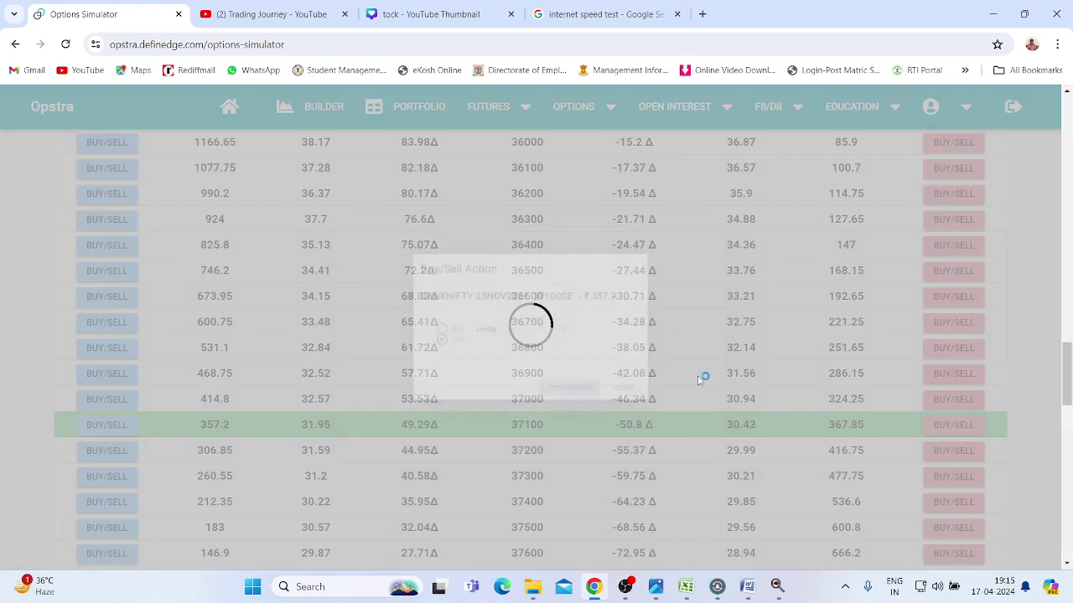
# - Check the payoff chart and P&L with the sold 37100CE included, and advance the simulation to expiry at 15:30 on 25-Nov-2021
pyautogui.moveTo(1068, 379); pyautogui.dragTo(1050, 172)
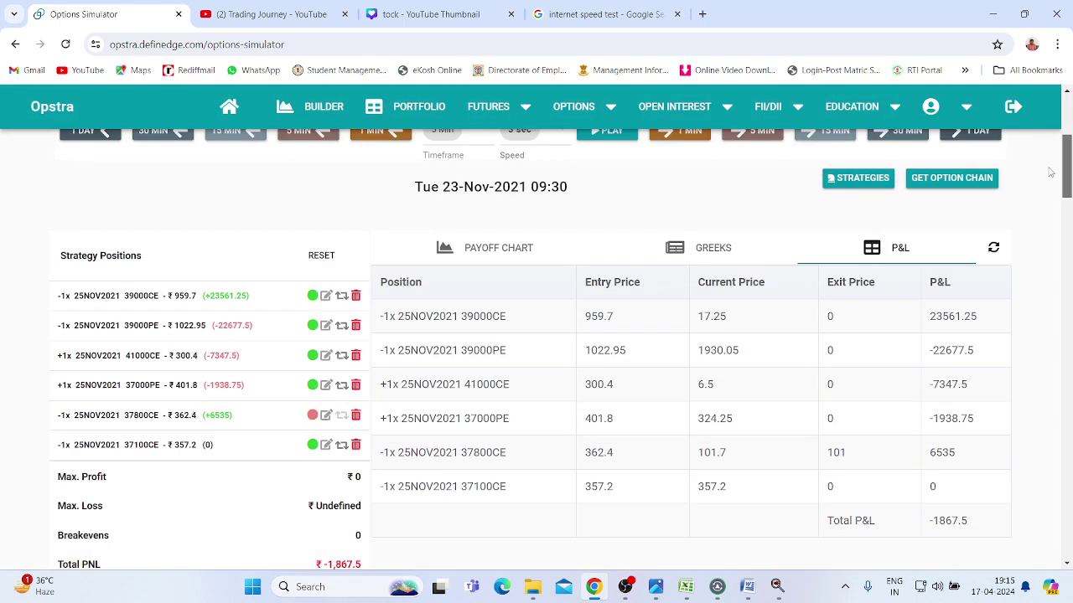
pyautogui.click(528, 255)
pyautogui.click(901, 248)
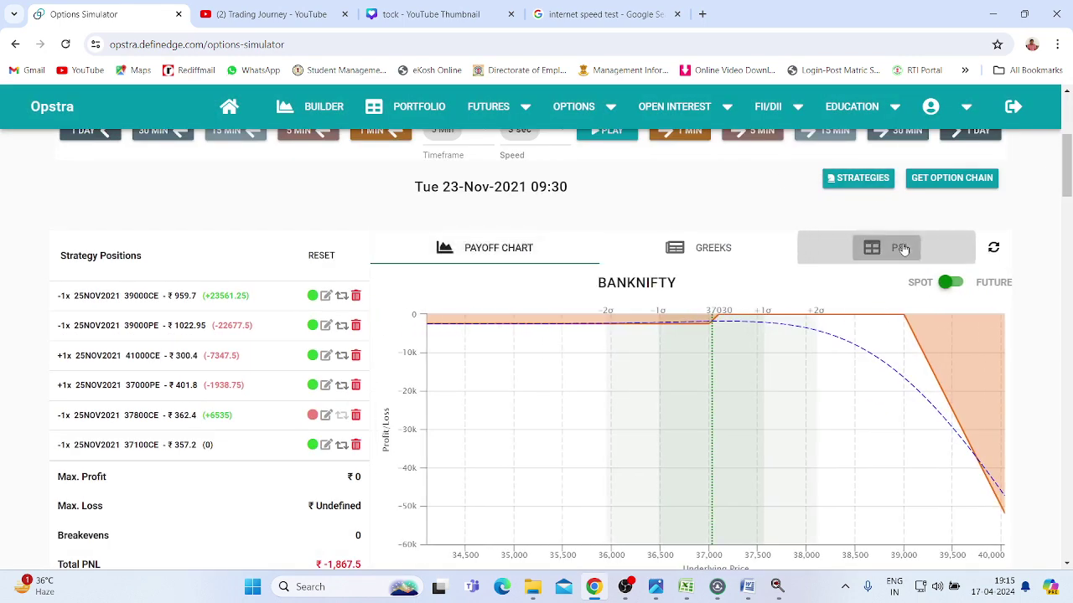
pyautogui.moveTo(1067, 194); pyautogui.dragTo(1064, 174)
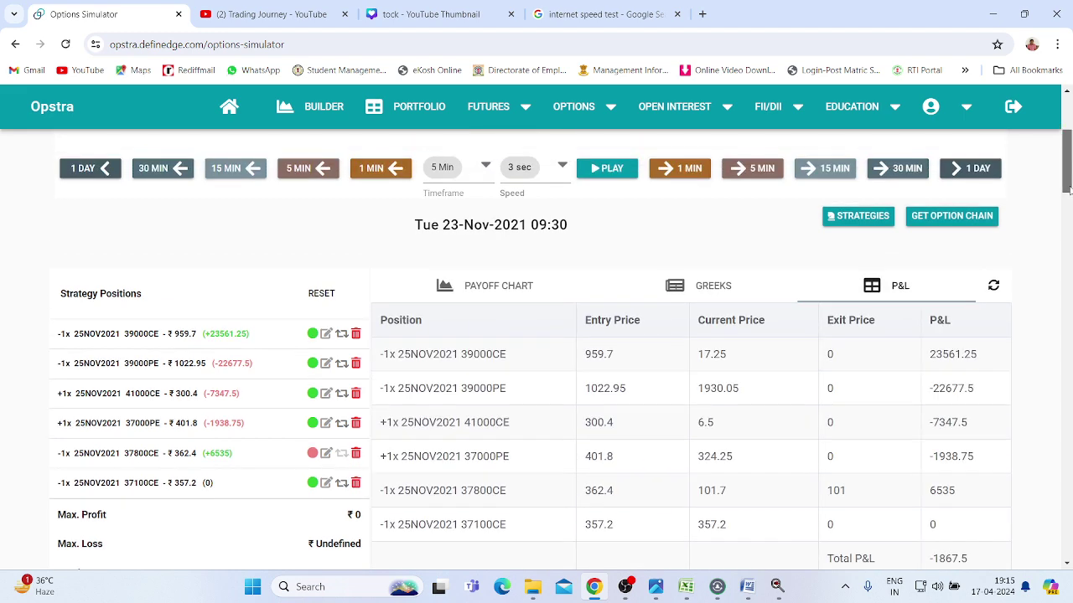
pyautogui.click(977, 169)
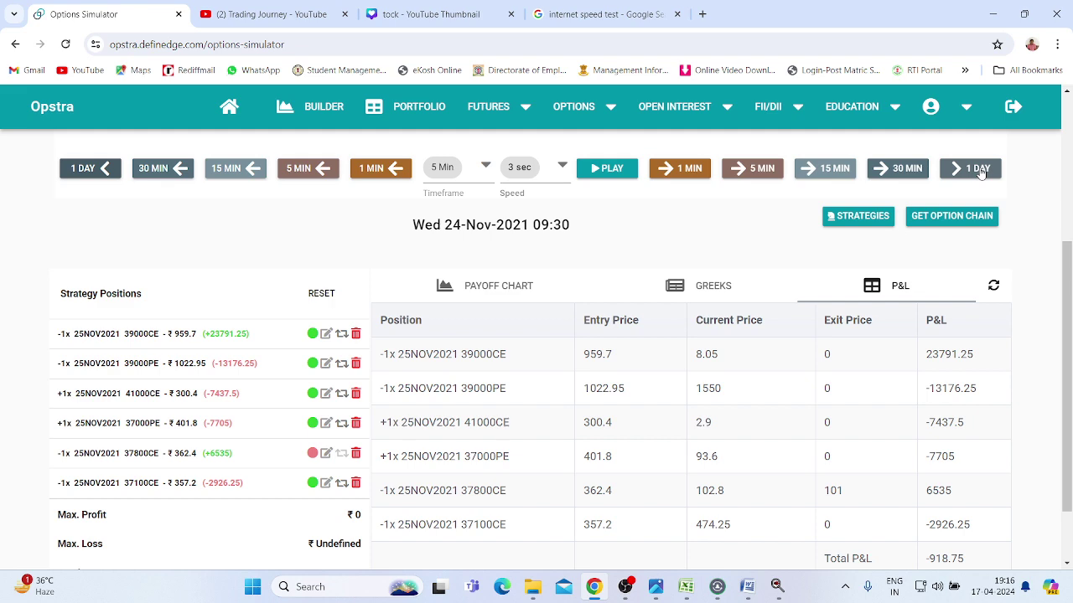
pyautogui.click(981, 170)
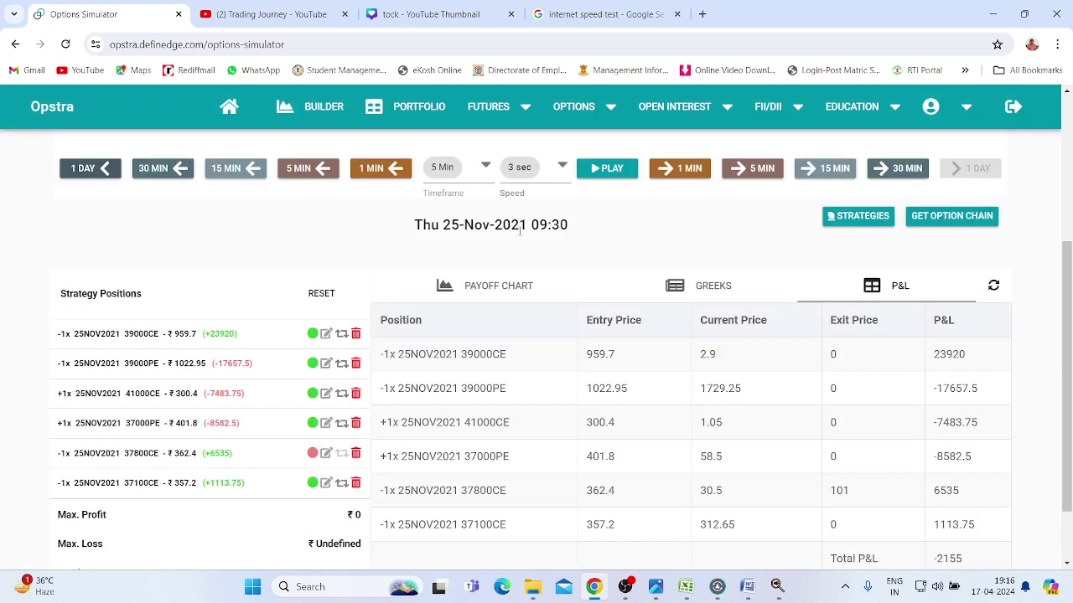
pyautogui.click(242, 174)
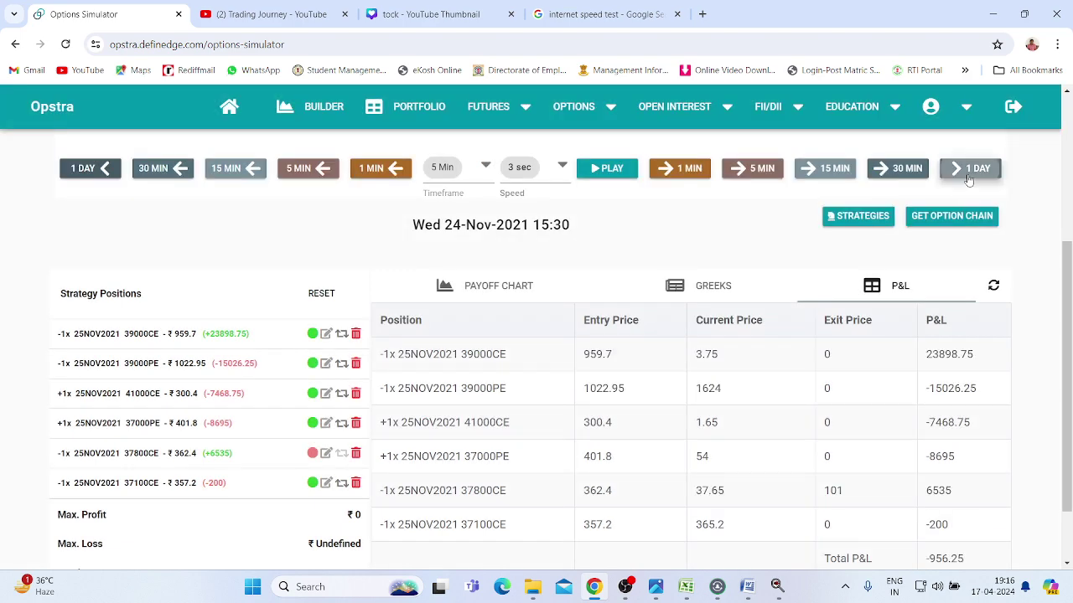
pyautogui.click(972, 171)
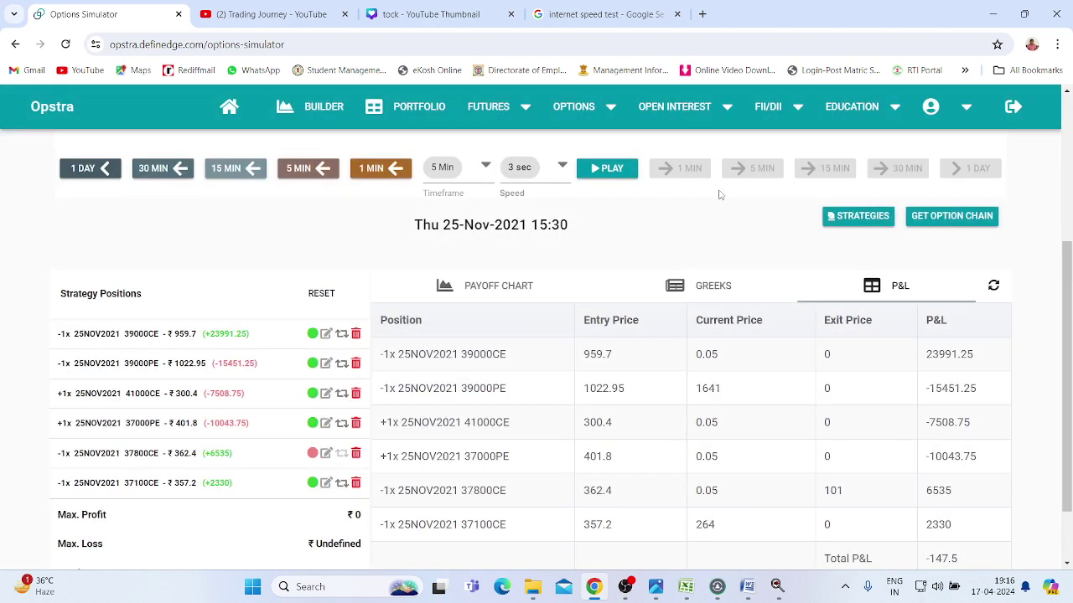
# - Review the expiry-day payoff, Greeks and P&L, and enter -147 as the Nov-21 result in cell B29 of the Excel sheet
pyautogui.click(487, 289)
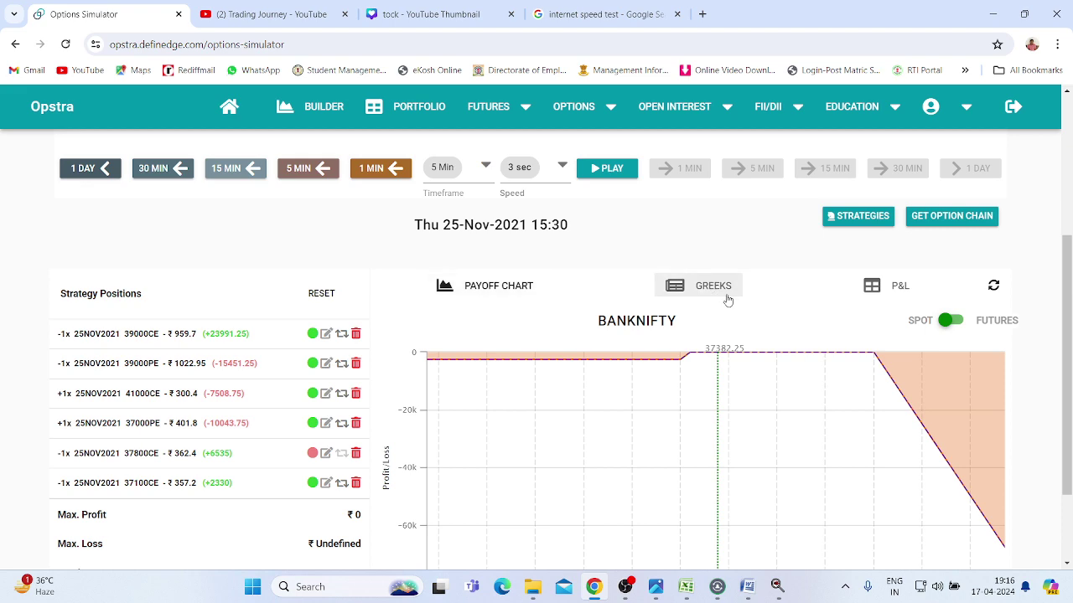
pyautogui.click(727, 298)
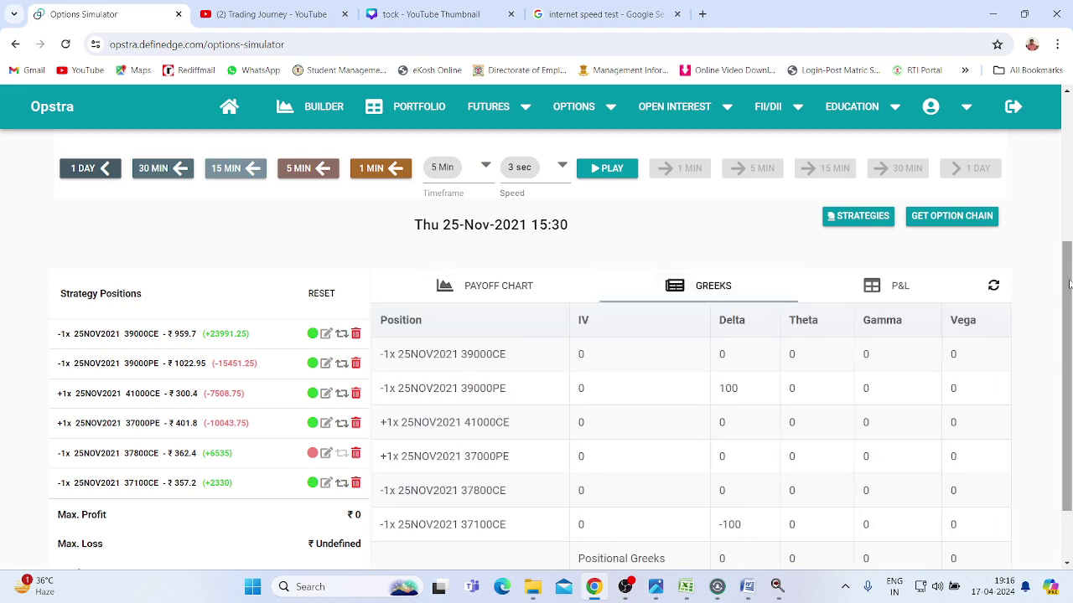
pyautogui.moveTo(1068, 285); pyautogui.dragTo(1070, 338)
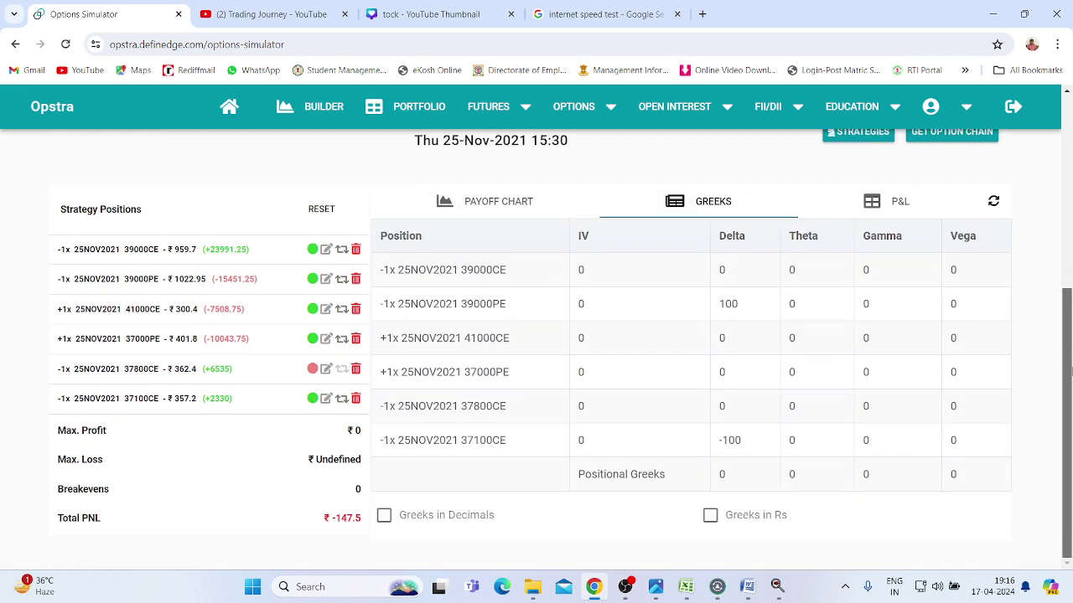
pyautogui.click(496, 203)
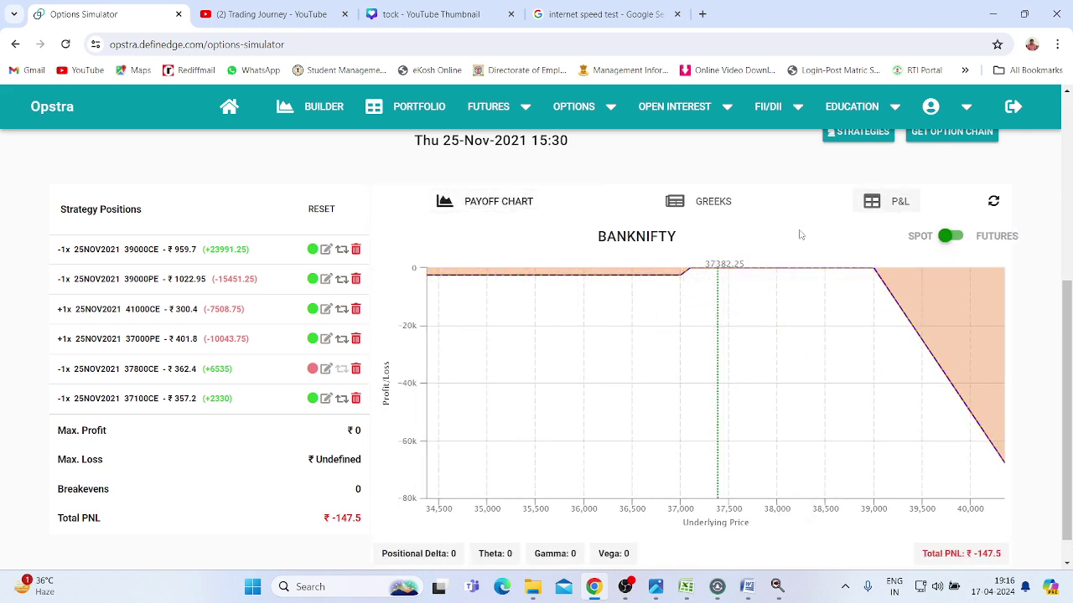
pyautogui.click(896, 204)
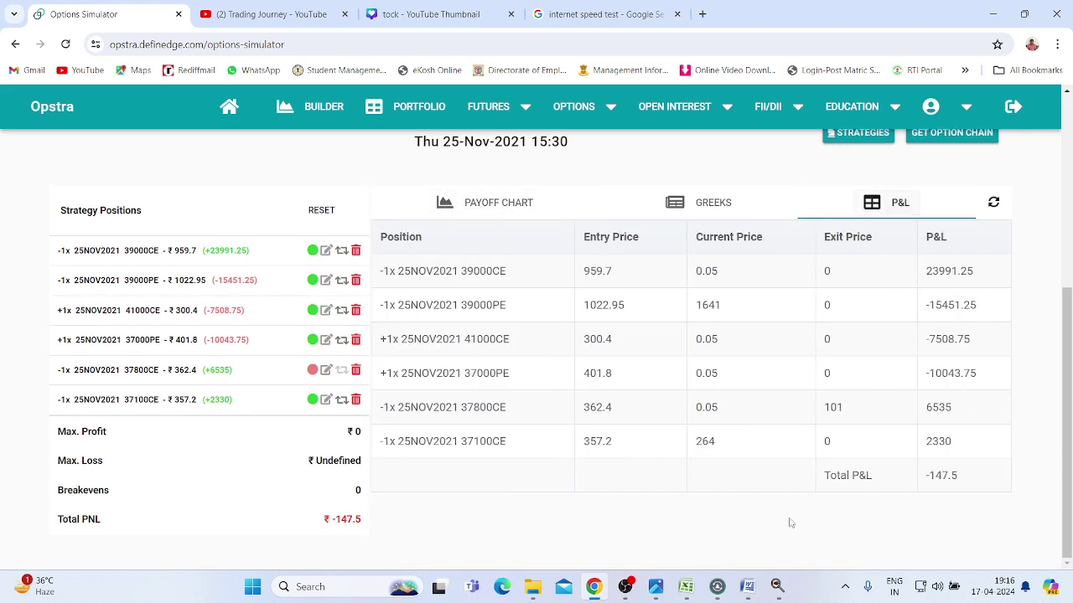
pyautogui.moveTo(685, 586)
pyautogui.click(618, 491)
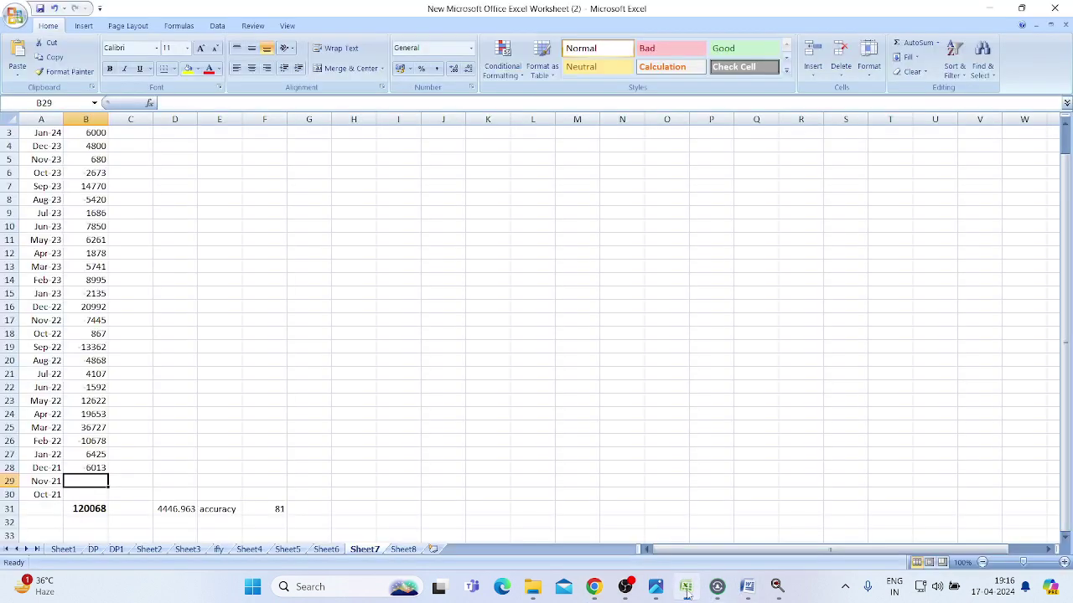
pyautogui.write('=')
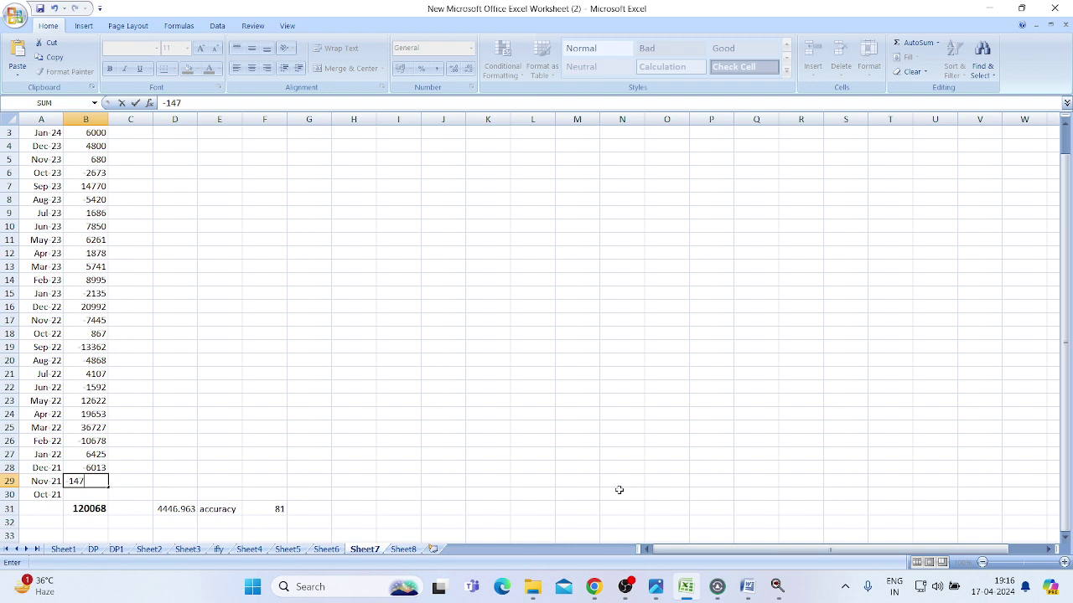
pyautogui.write('147')
pyautogui.press('Return')
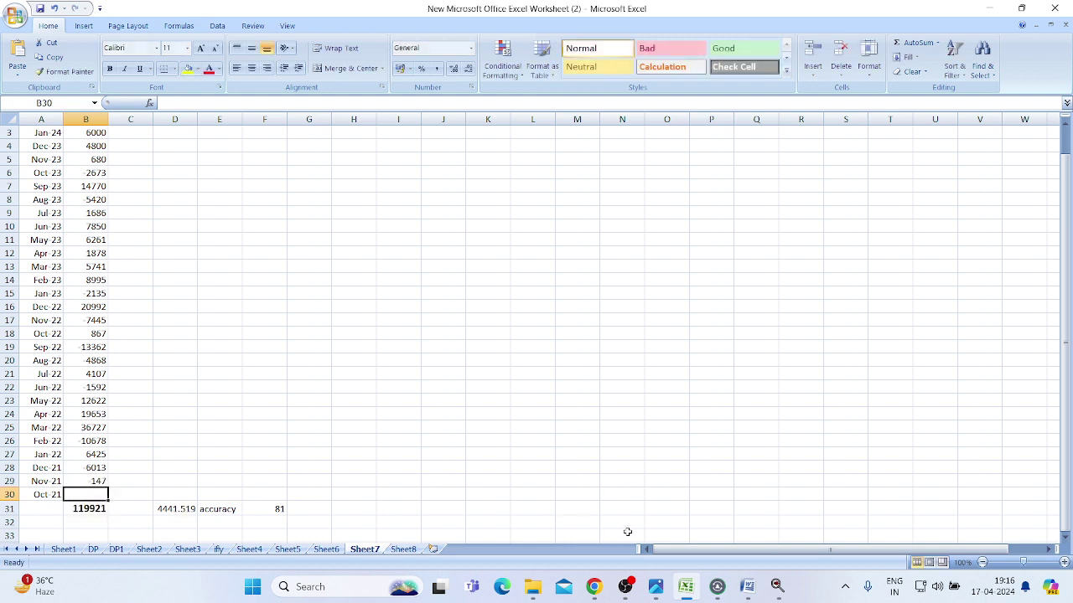
pyautogui.click(624, 589)
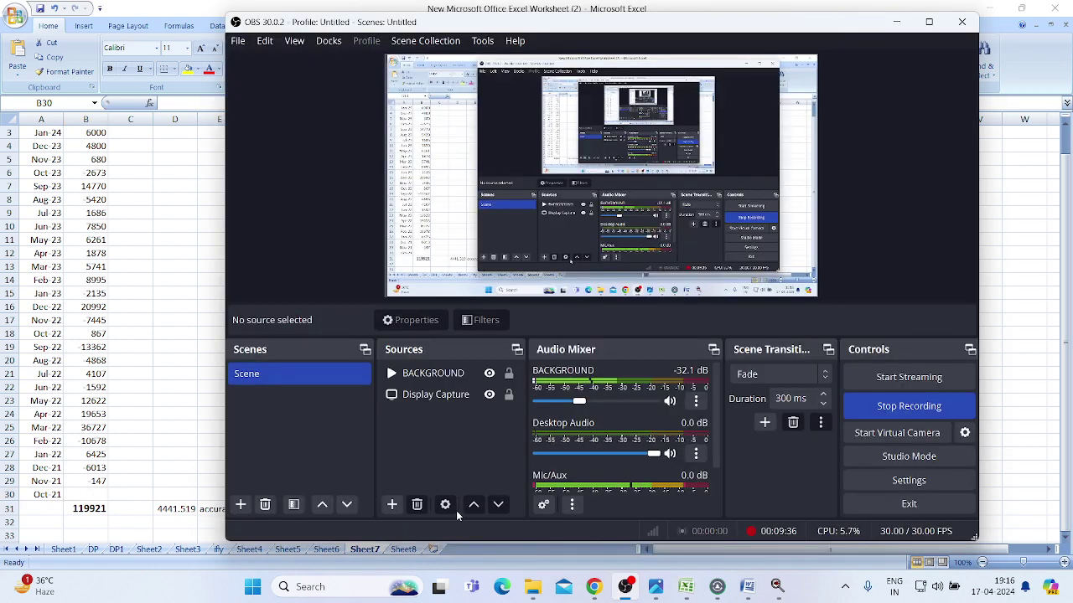
pyautogui.click(190, 416)
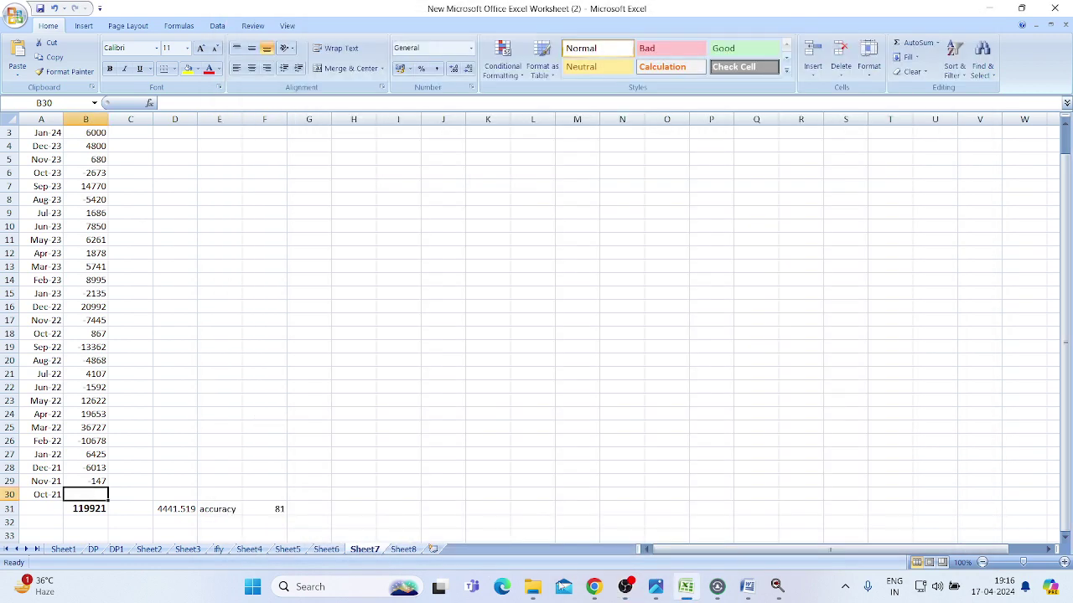
# - Switch to the Options Simulator in Chrome, reset the strategy positions and select the 28OCT2021 expiry
pyautogui.click(594, 587)
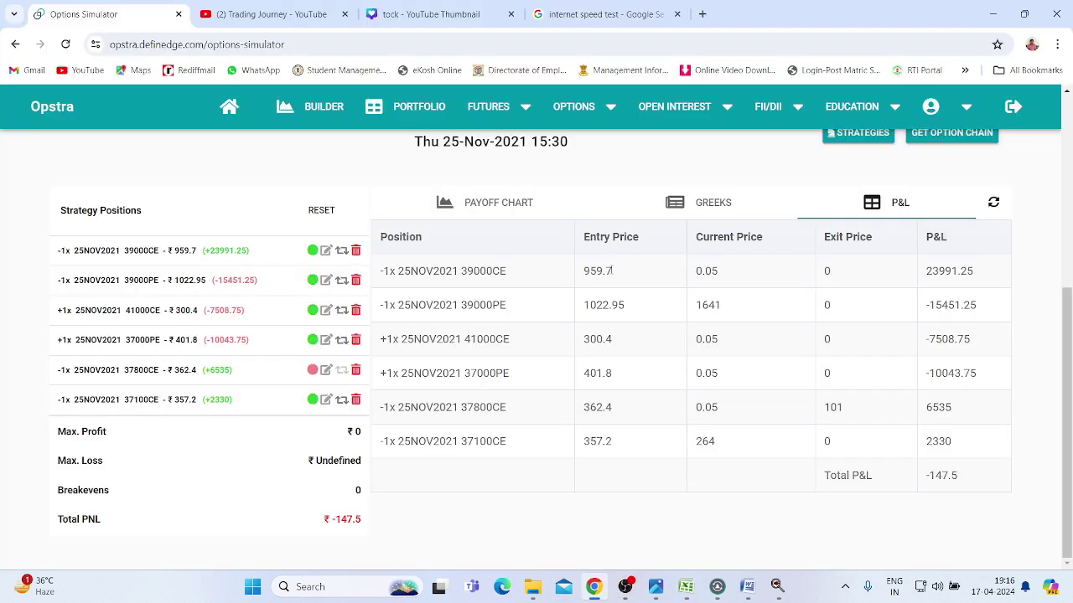
pyautogui.click(321, 210)
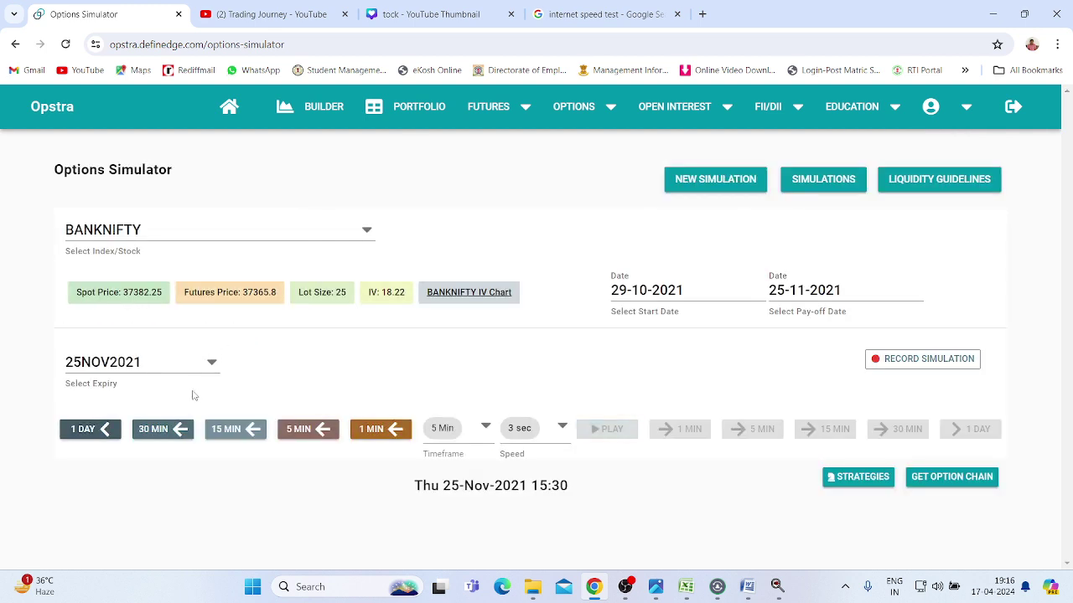
pyautogui.click(212, 361)
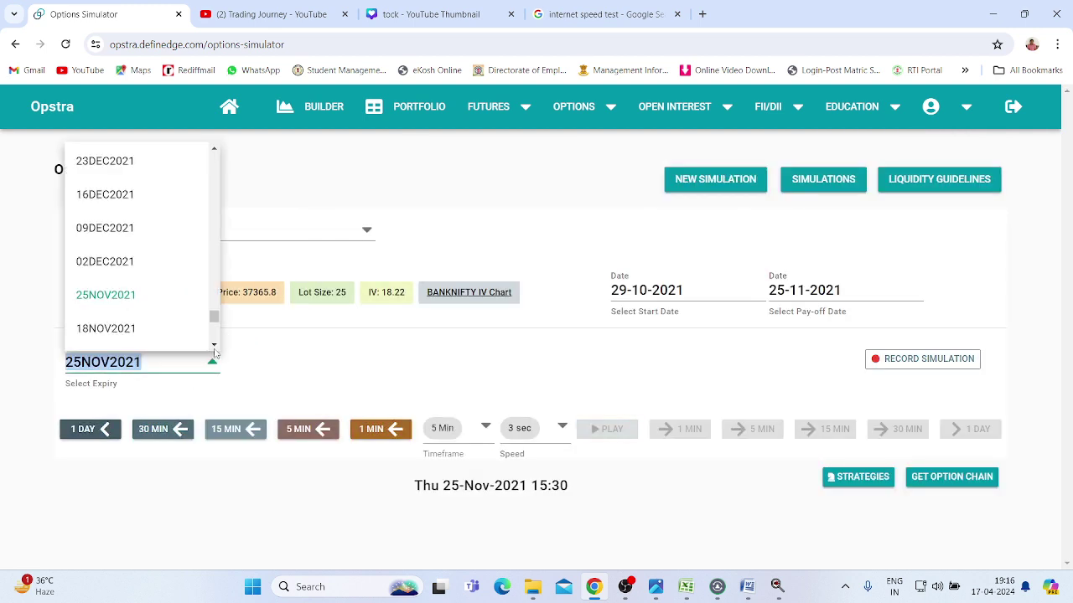
pyautogui.scroll(-4, 215, 348)
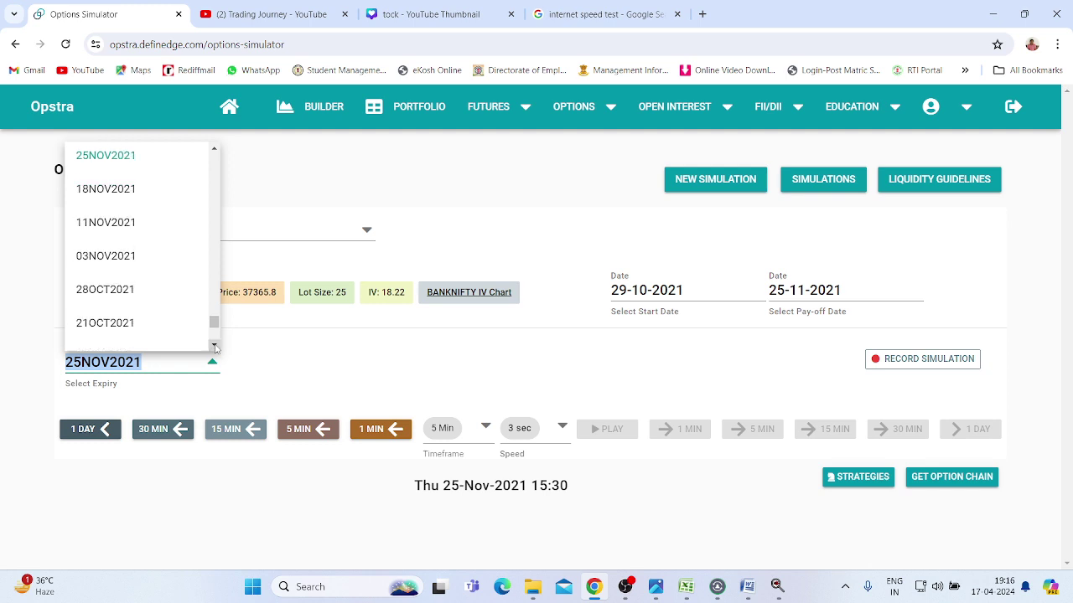
pyautogui.click(114, 290)
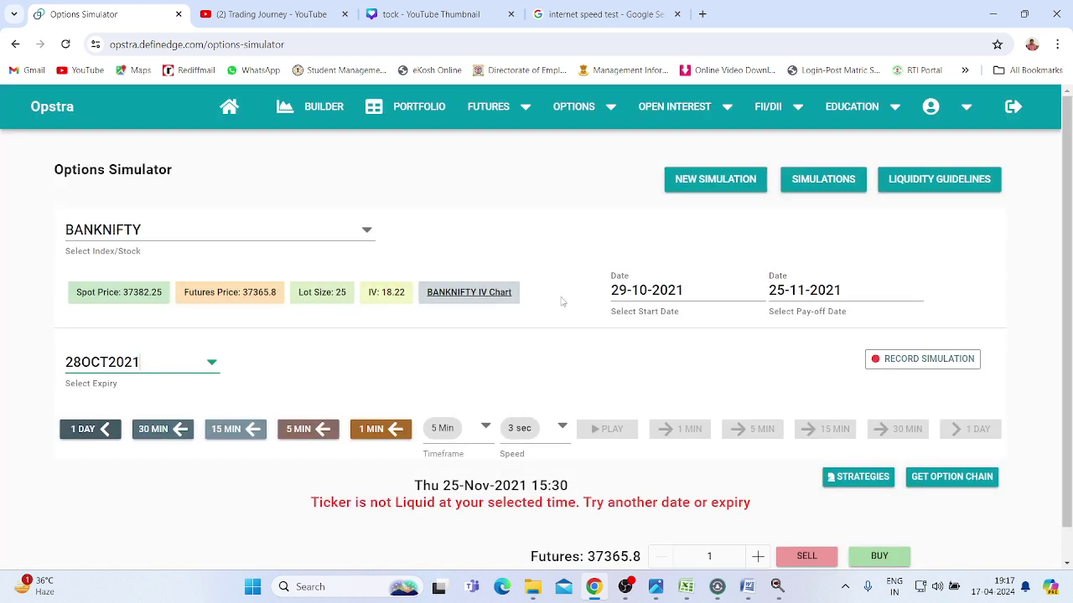
# - Set the pay-off date to 28-10-2021 and the simulation start date to 01-10-2021
pyautogui.click(784, 298)
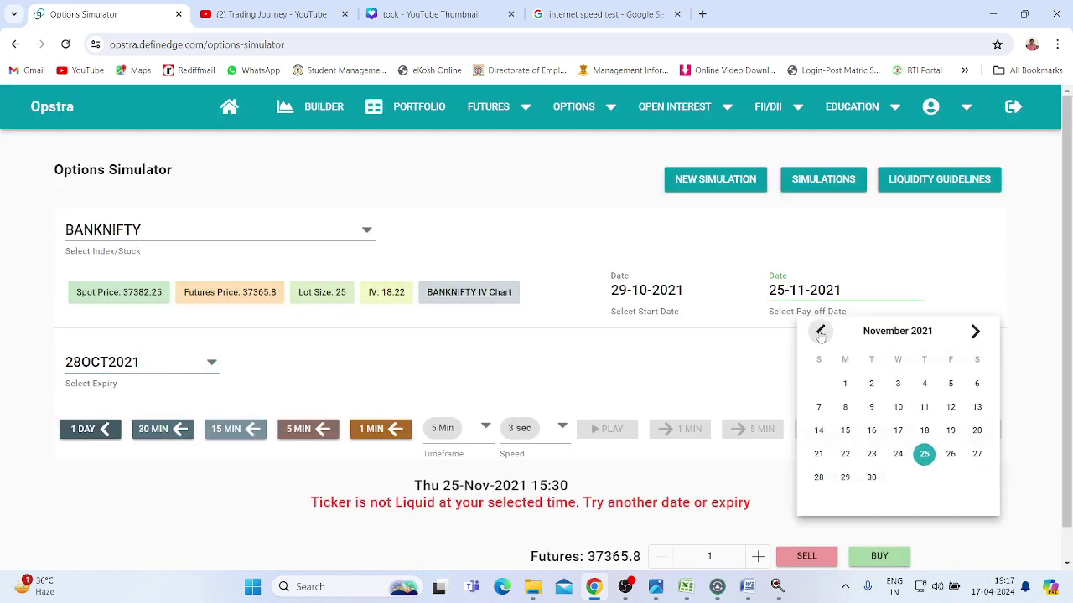
pyautogui.click(822, 331)
pyautogui.click(924, 477)
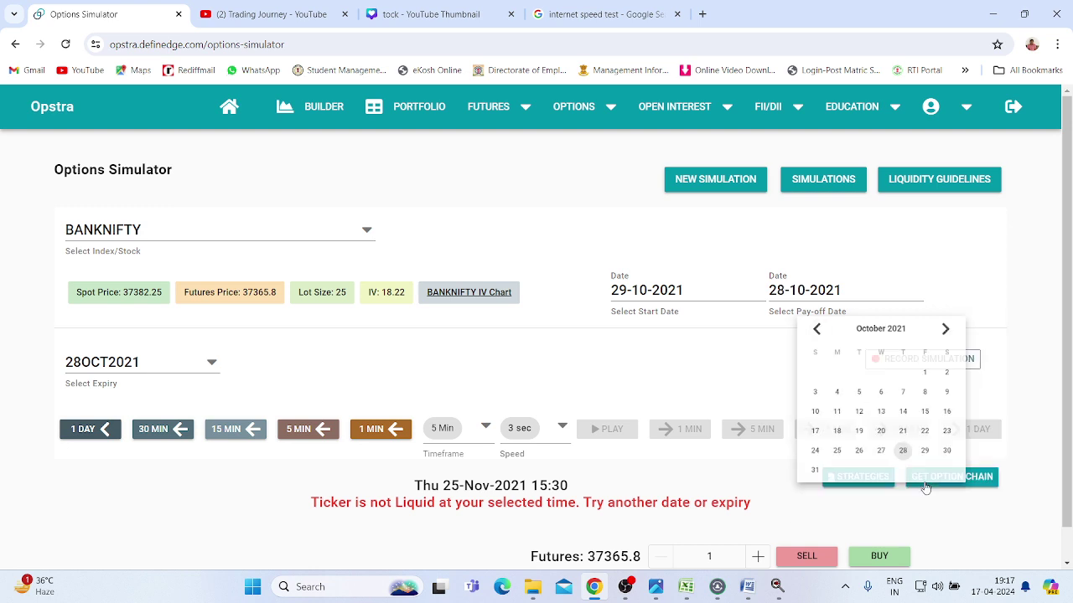
pyautogui.click(675, 305)
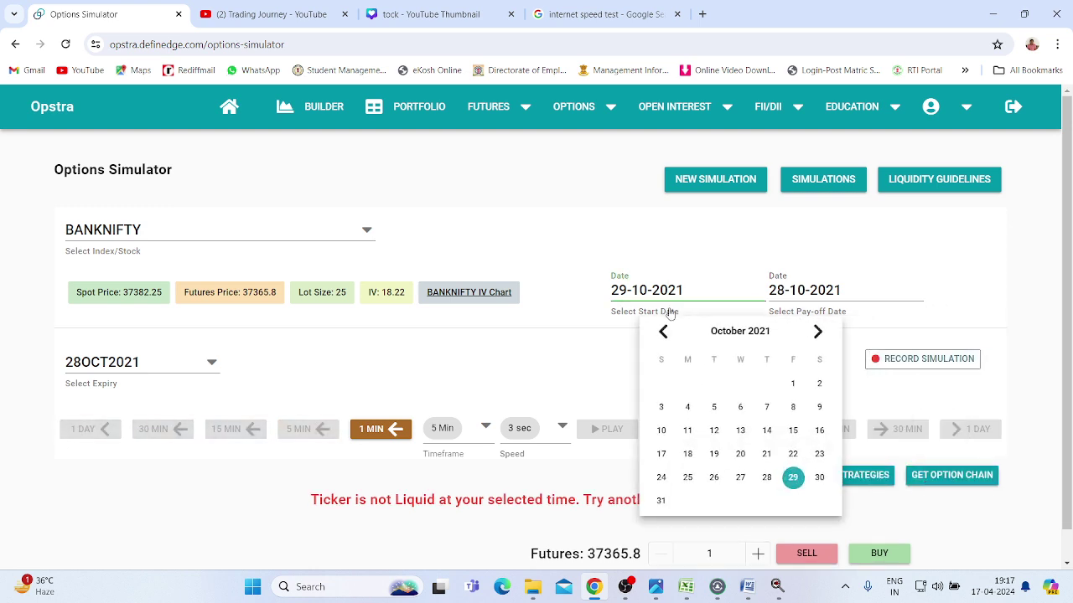
pyautogui.click(662, 331)
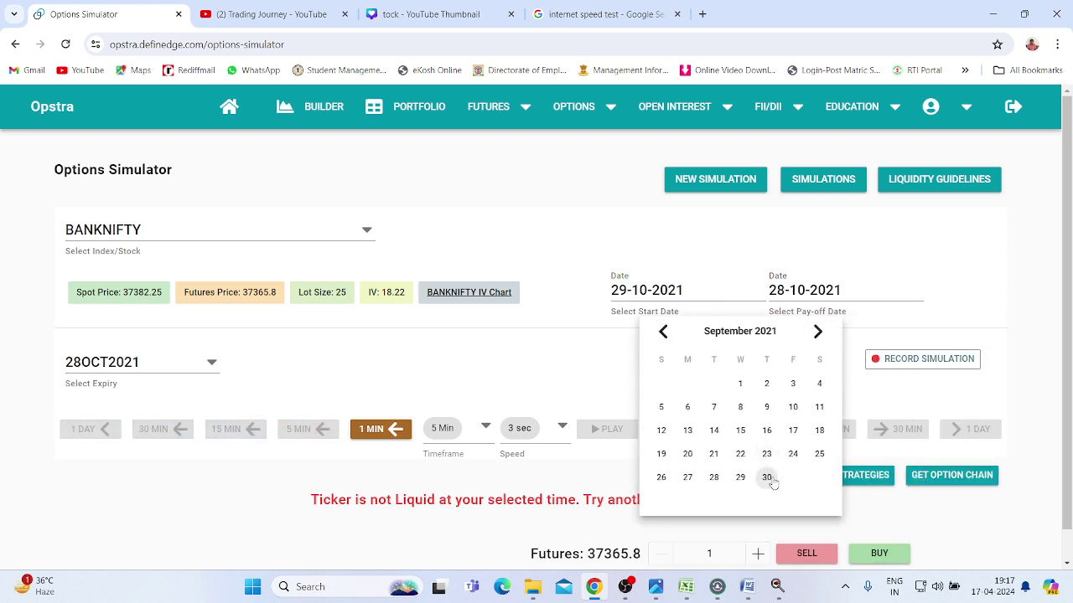
pyautogui.click(818, 332)
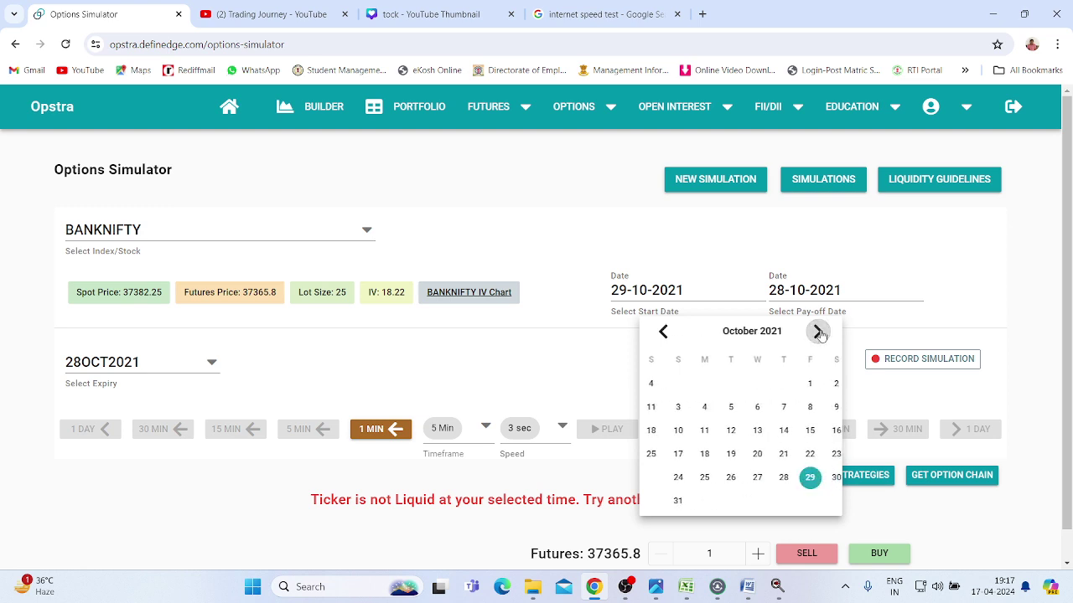
pyautogui.click(795, 383)
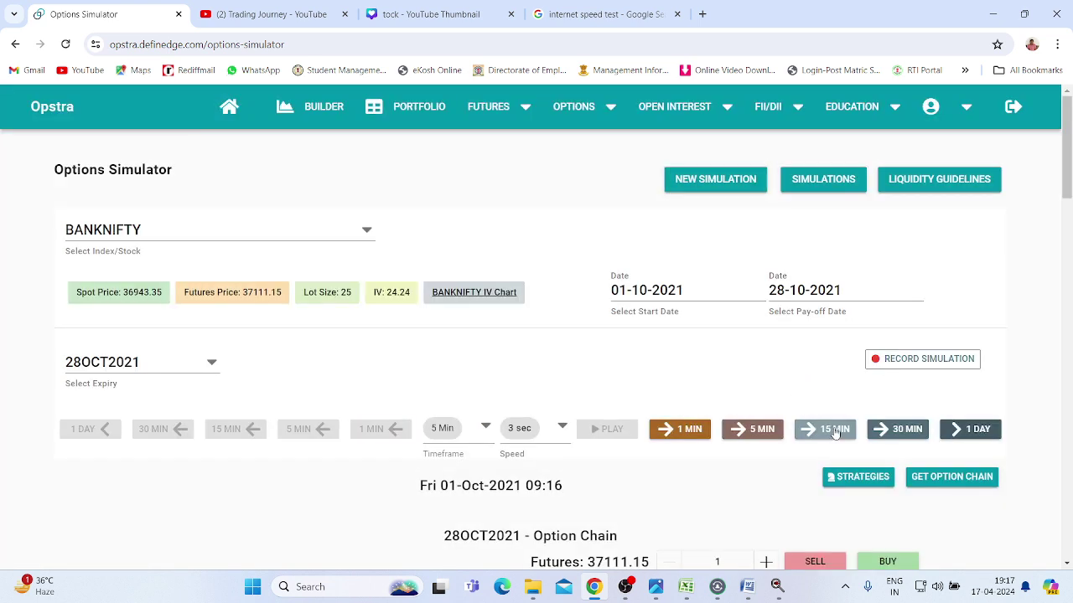
# - Move the simulation time to 09:30 on 01-Oct-2021 and load the option chain
pyautogui.click(824, 429)
pyautogui.click(390, 429)
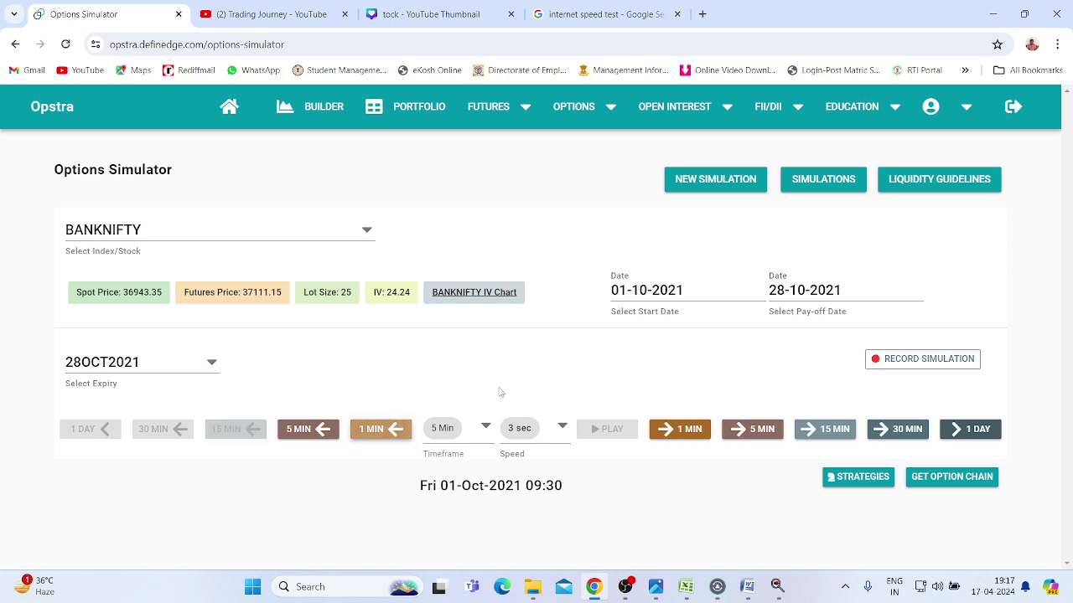
pyautogui.click(937, 476)
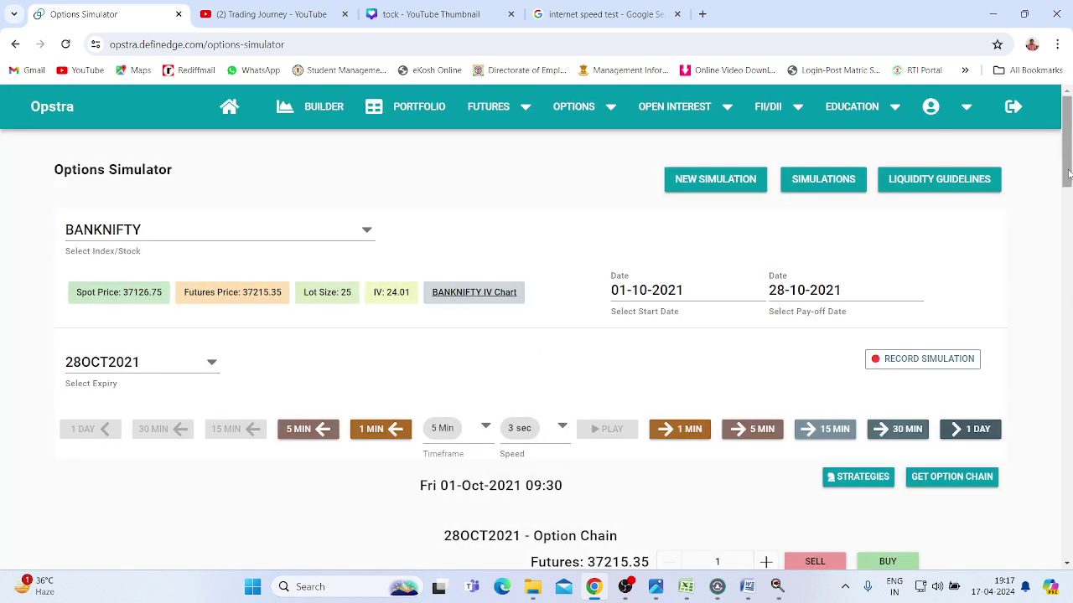
# - Add sell positions of 1 lot each in the 37200CE and 37200PE options to form the short straddle
pyautogui.moveTo(1068, 173); pyautogui.dragTo(1067, 384)
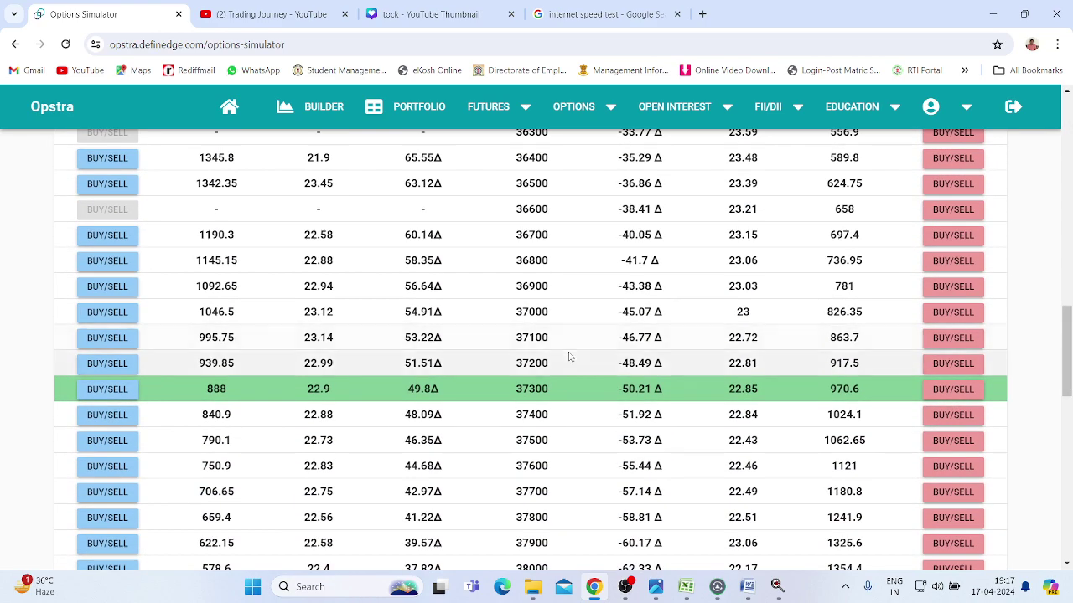
pyautogui.click(107, 363)
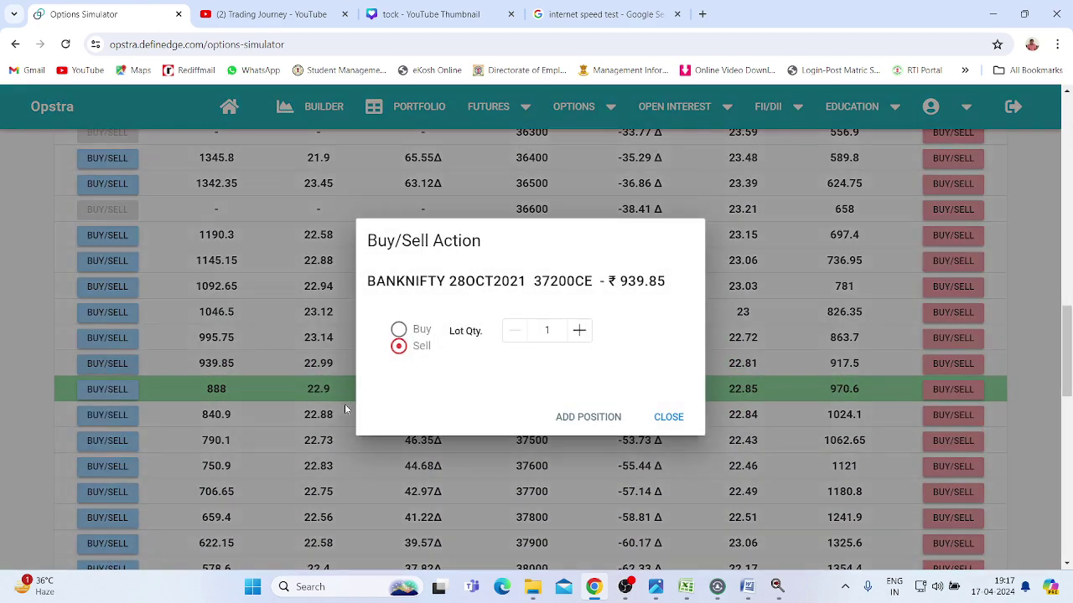
pyautogui.click(587, 416)
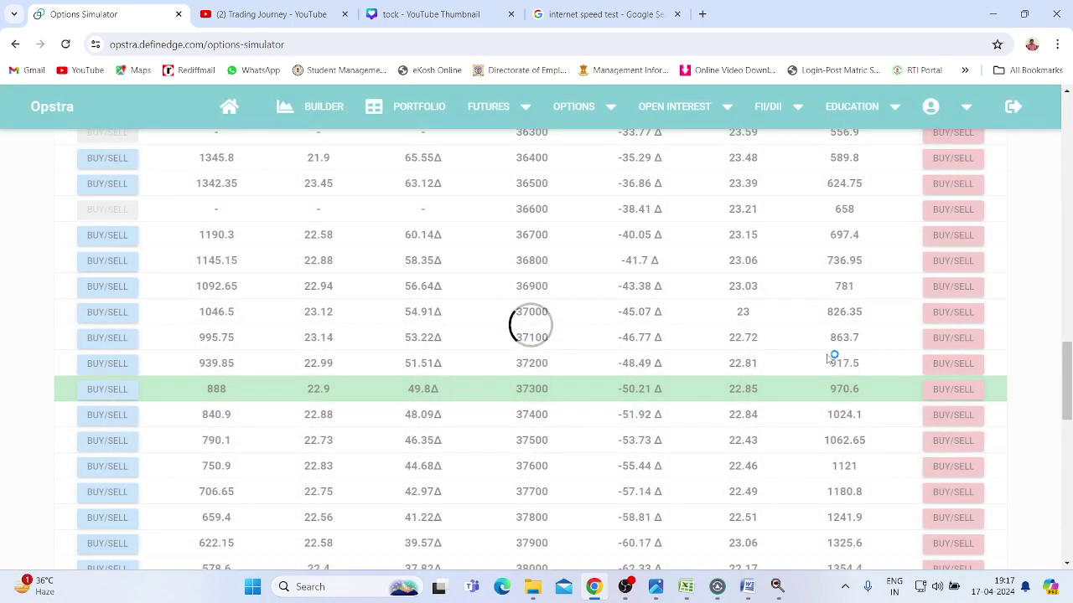
pyautogui.click(954, 365)
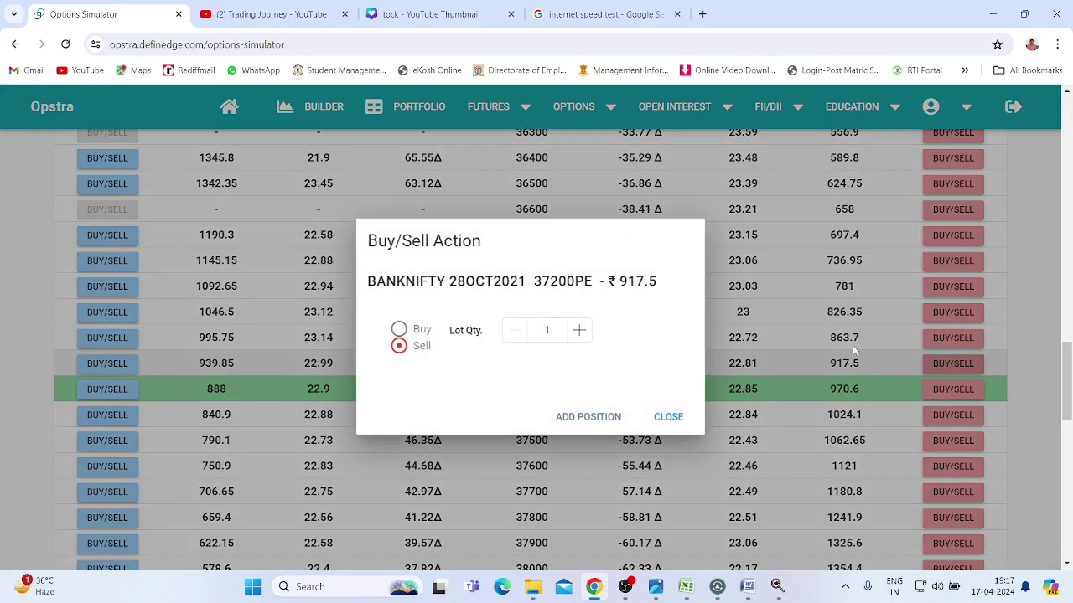
pyautogui.click(587, 417)
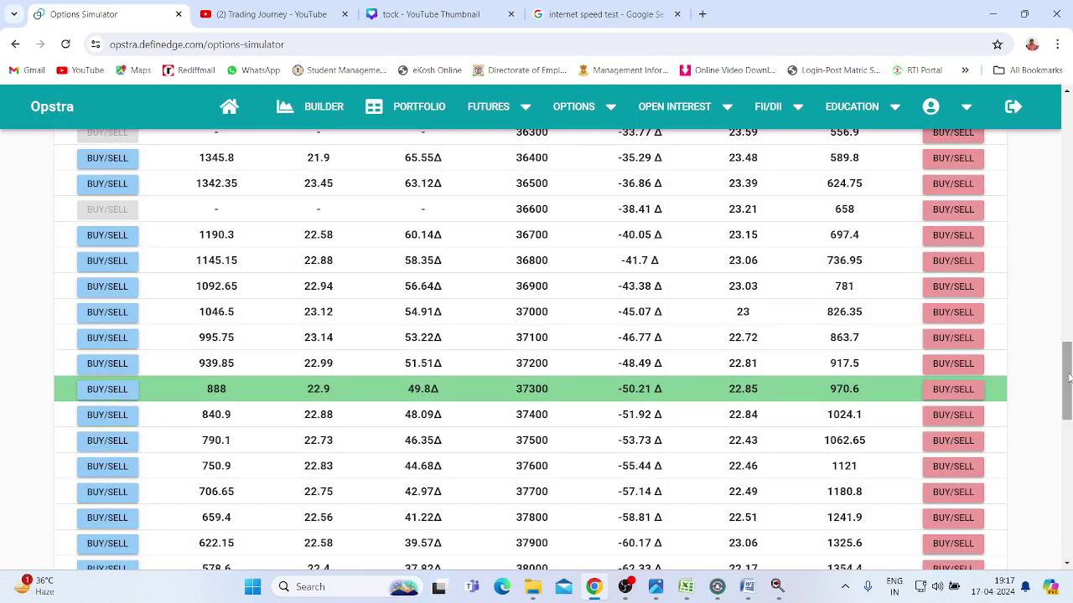
# - Add buy positions of 1 lot each in the 39100CE and 35300PE options as hedges
pyautogui.moveTo(1067, 379); pyautogui.dragTo(1069, 426)
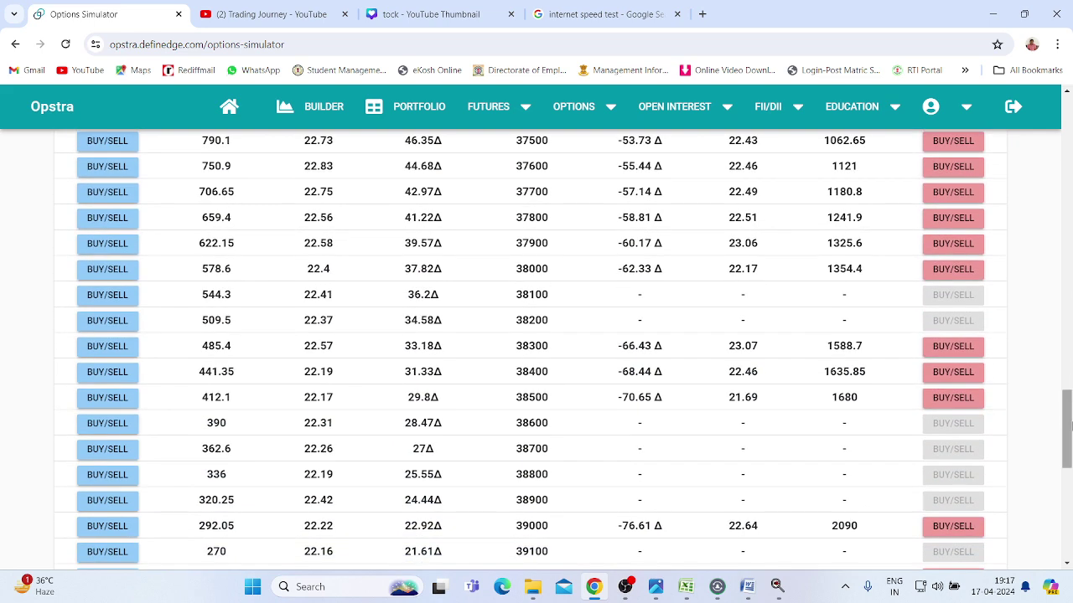
pyautogui.click(107, 551)
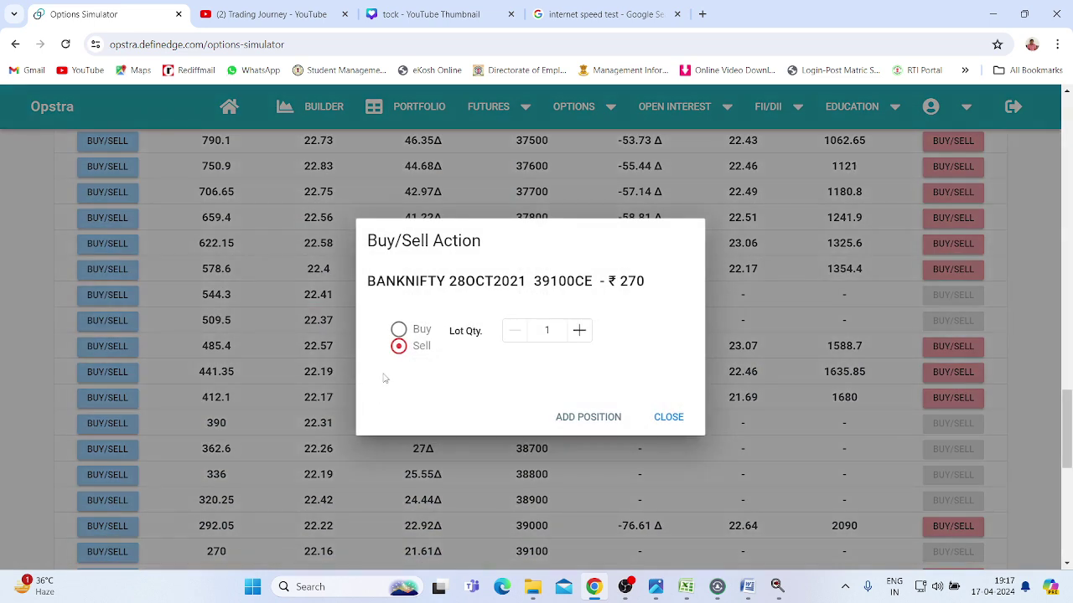
pyautogui.click(401, 330)
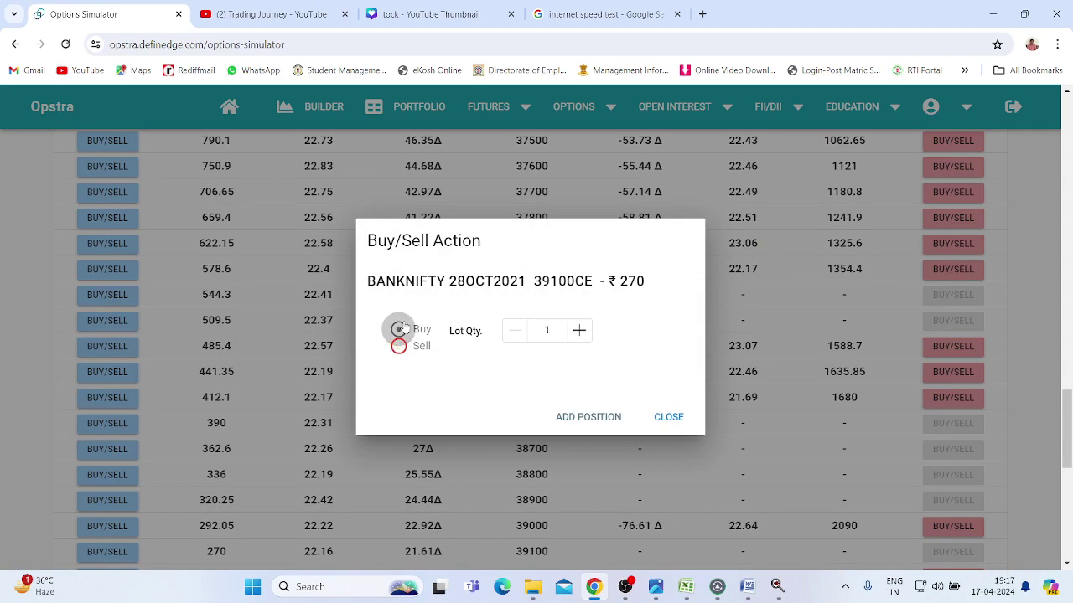
pyautogui.click(578, 414)
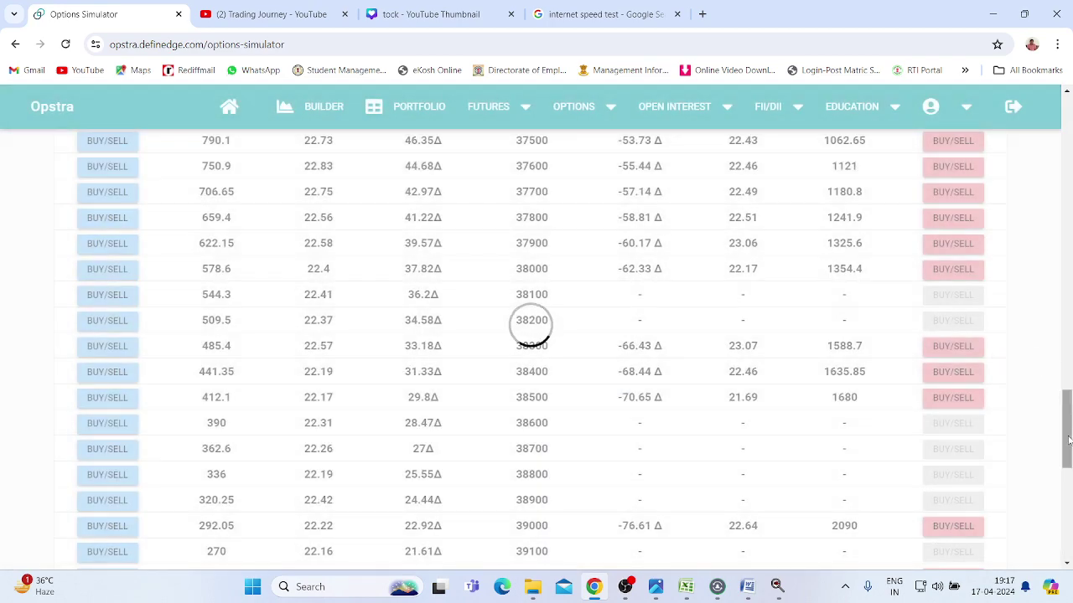
pyautogui.moveTo(1069, 440); pyautogui.dragTo(1068, 334)
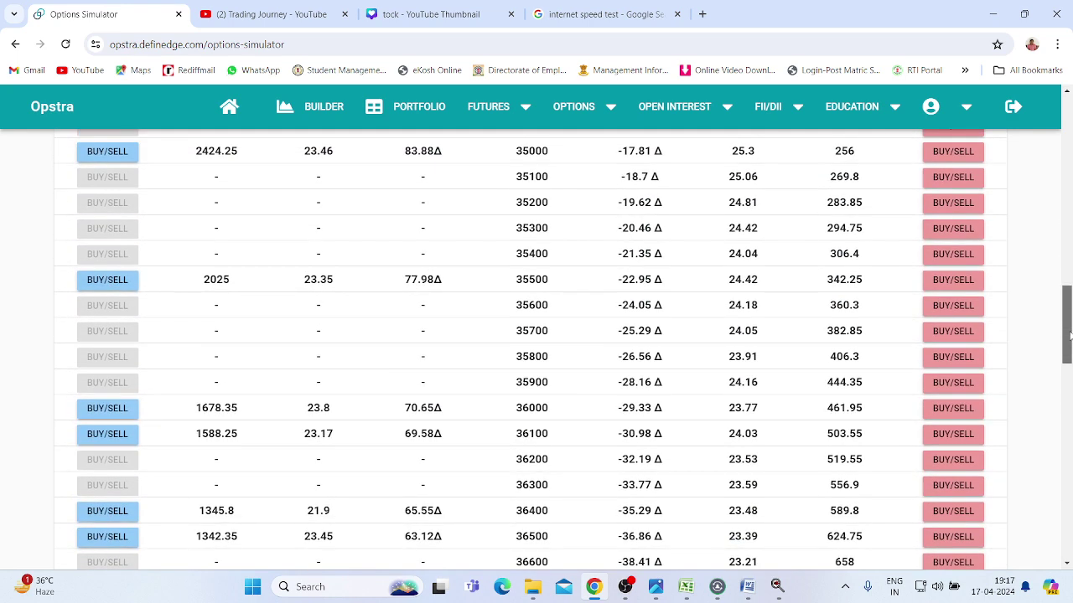
pyautogui.click(953, 228)
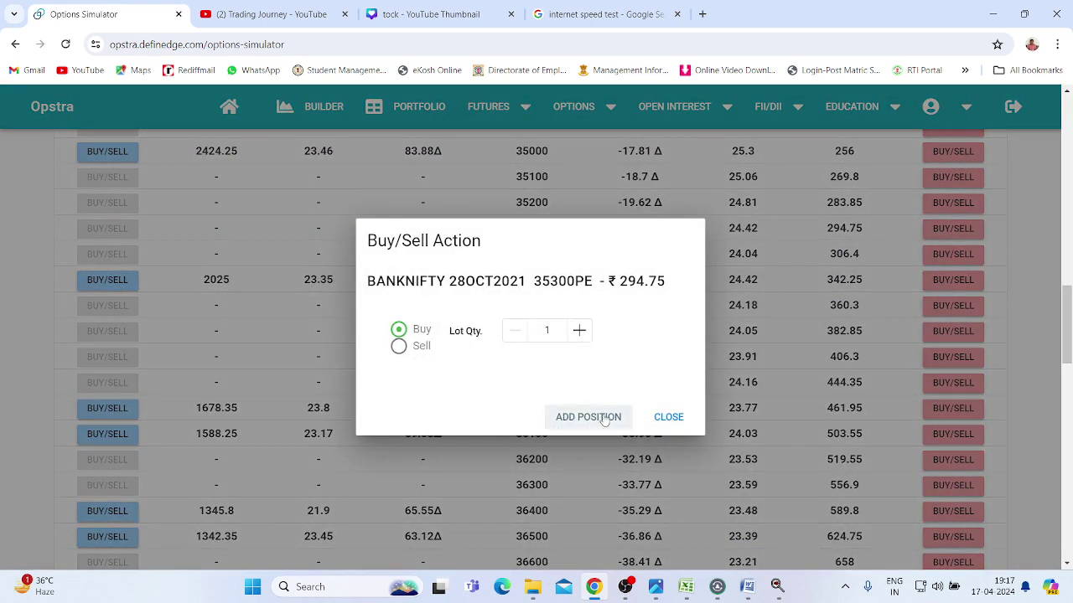
pyautogui.click(604, 417)
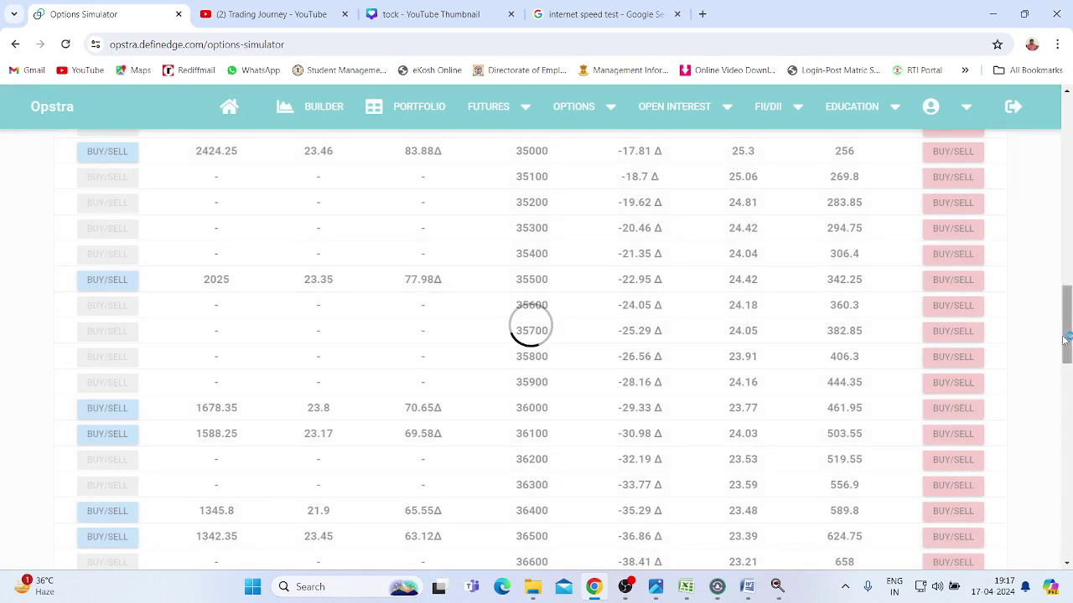
# - Advance the simulation day by day to 13-Oct-2021 at 09:30, checking the payoff chart, and load that day's option chain
pyautogui.moveTo(1065, 340); pyautogui.dragTo(1069, 275)
pyautogui.moveTo(1064, 232); pyautogui.dragTo(1062, 198)
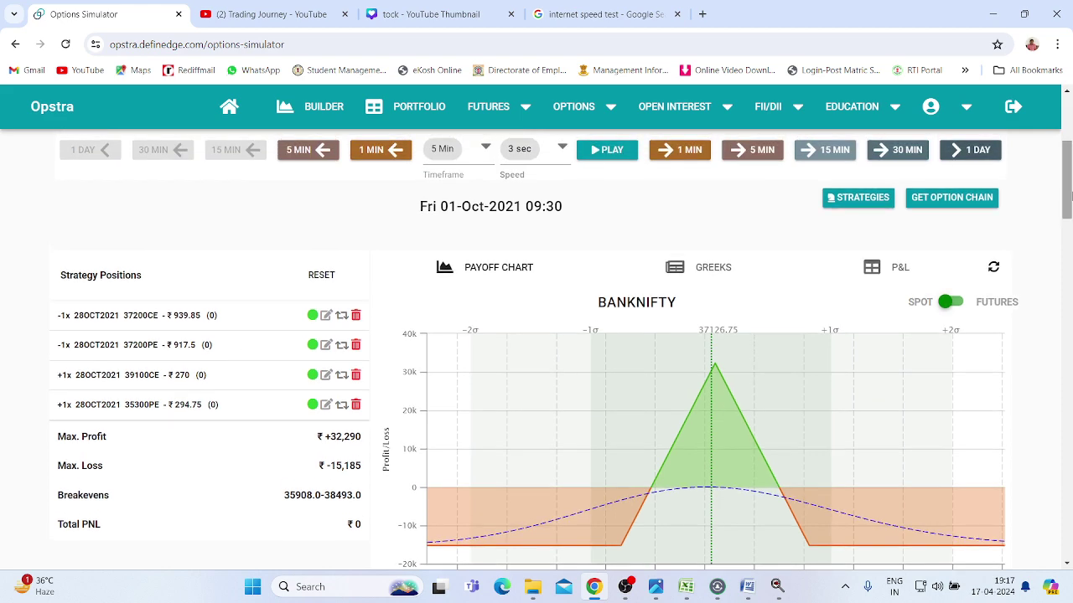
pyautogui.click(975, 151)
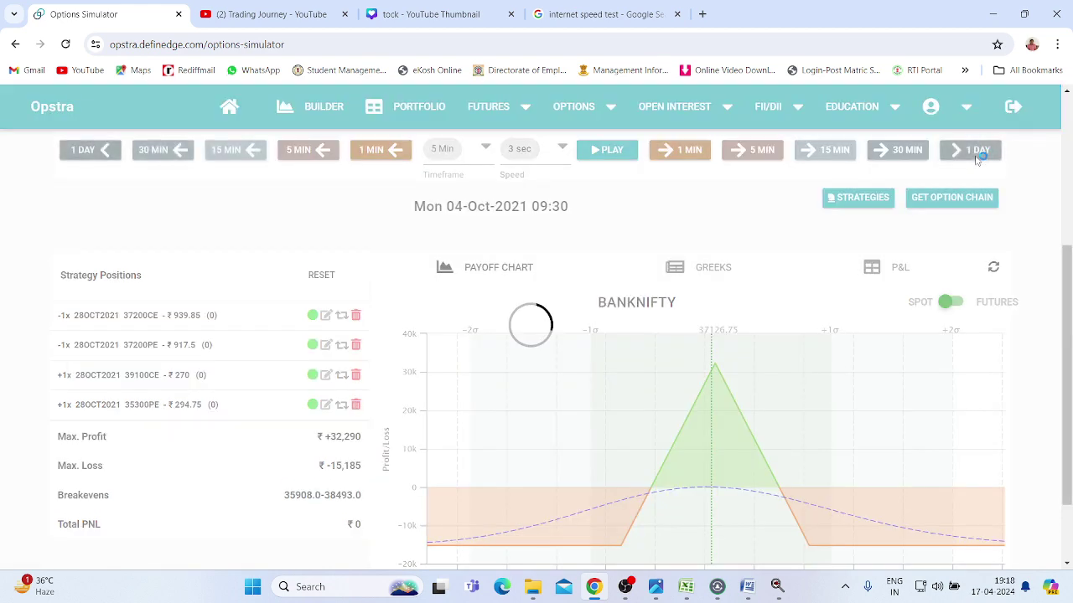
pyautogui.click(977, 157)
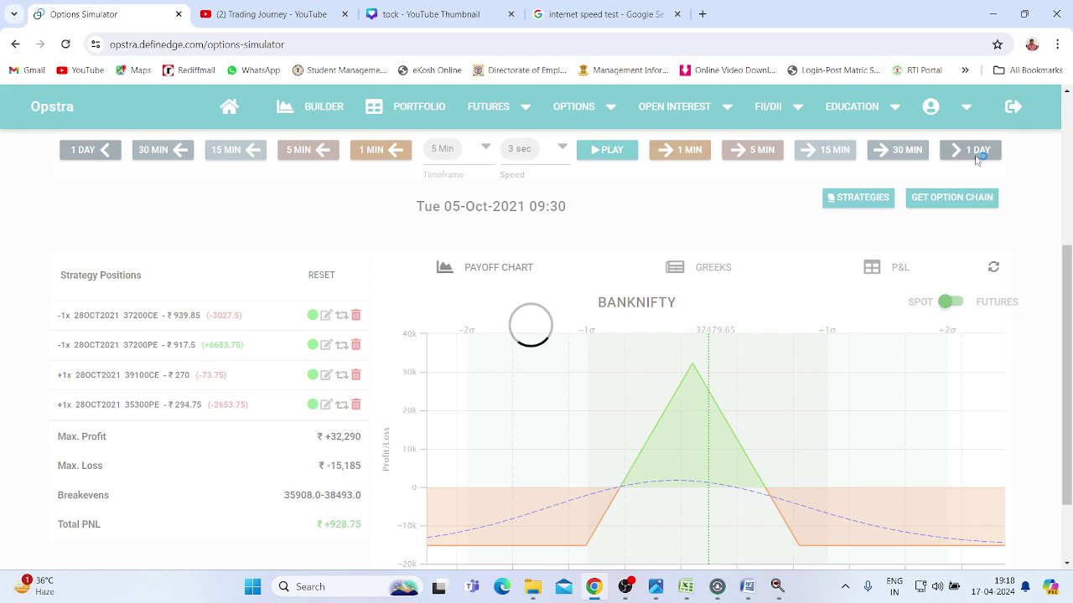
pyautogui.click(976, 160)
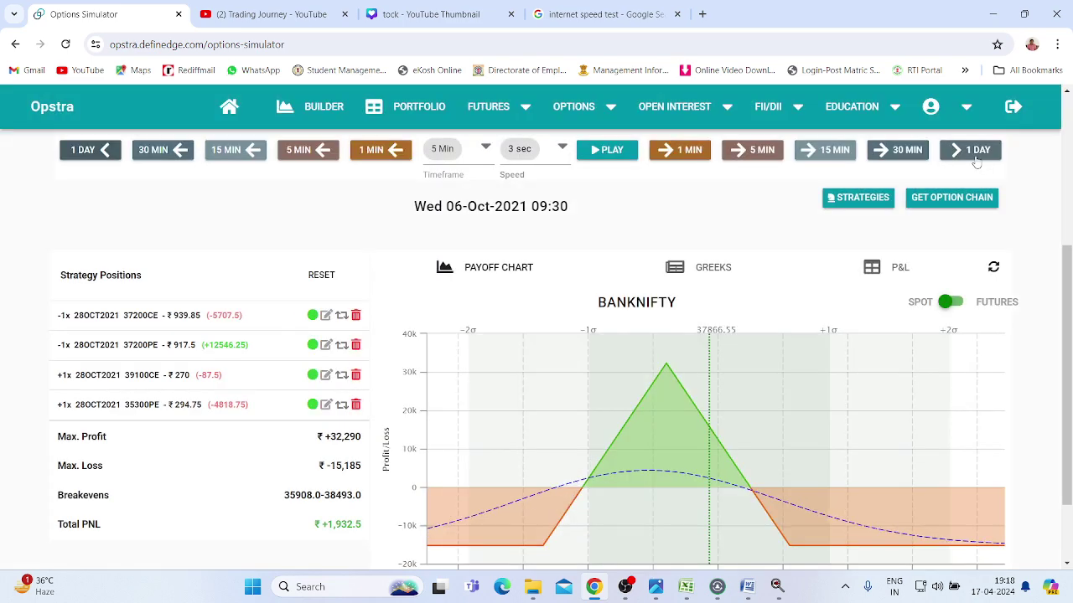
pyautogui.click(976, 160)
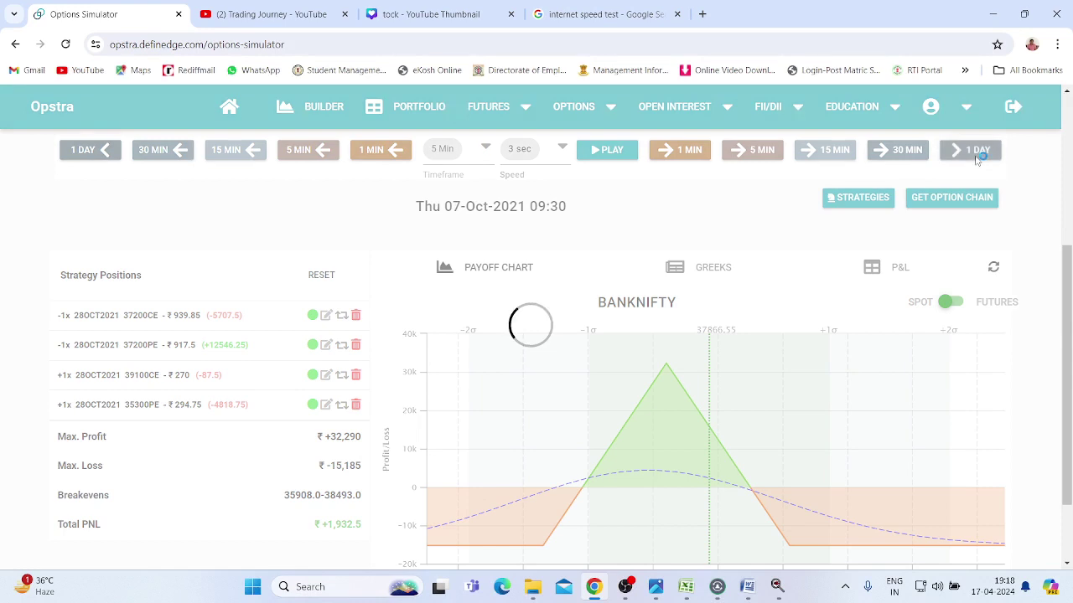
pyautogui.click(976, 159)
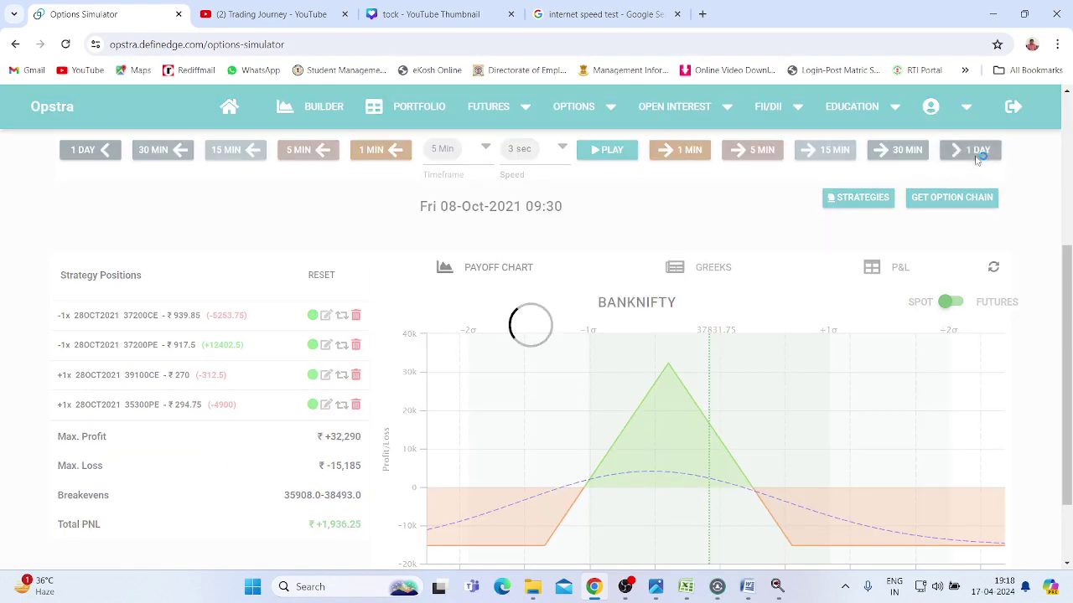
pyautogui.click(976, 159)
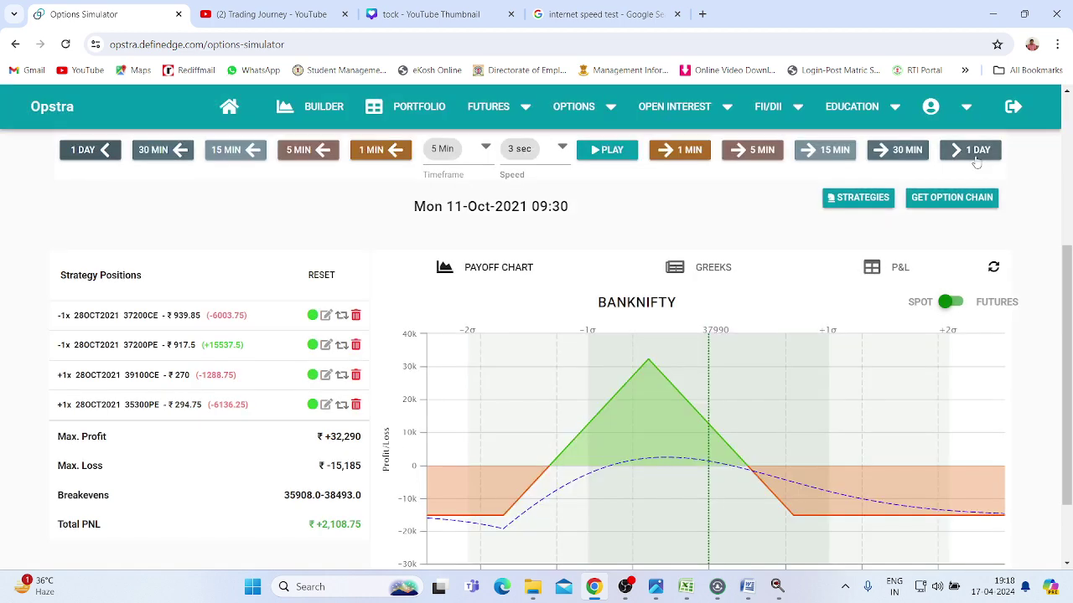
pyautogui.click(977, 159)
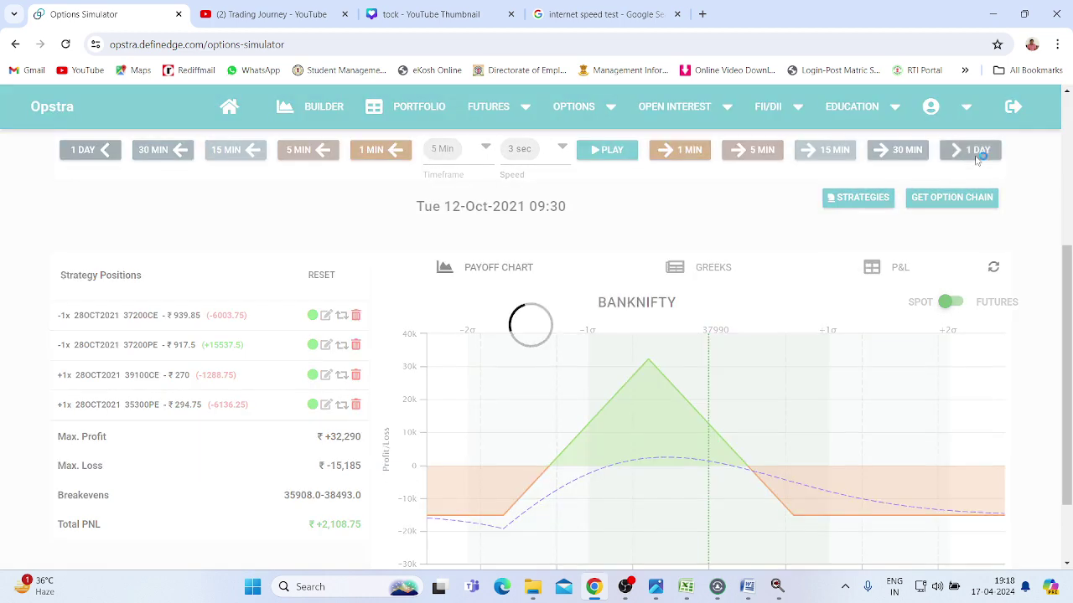
pyautogui.click(976, 159)
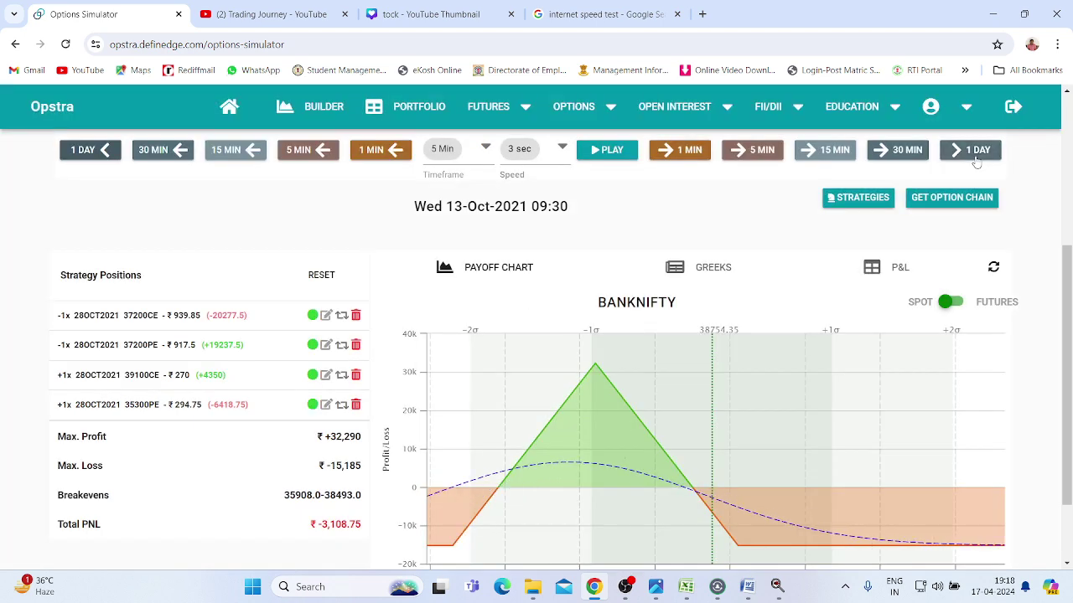
pyautogui.click(962, 201)
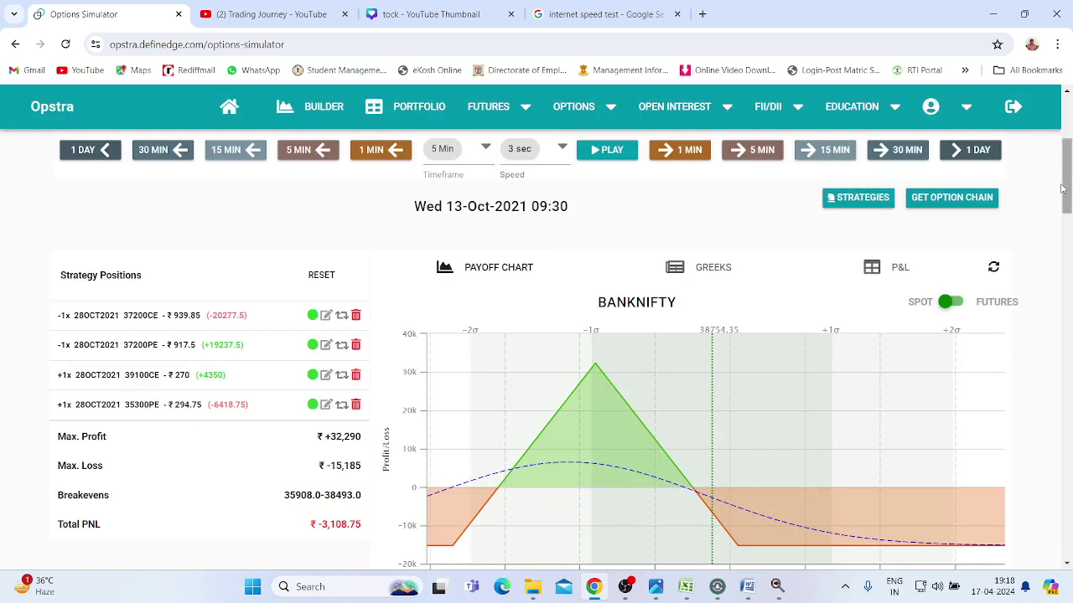
# - Add a sell position of 1 lot in the 38700PE option as an adjustment
pyautogui.moveTo(1066, 191); pyautogui.dragTo(1066, 432)
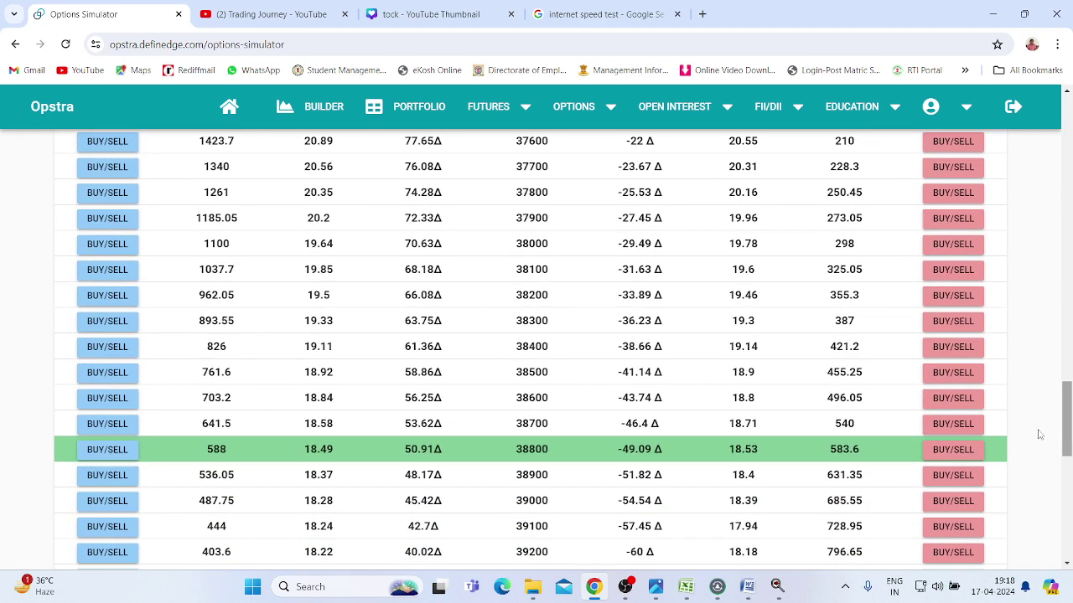
pyautogui.click(947, 426)
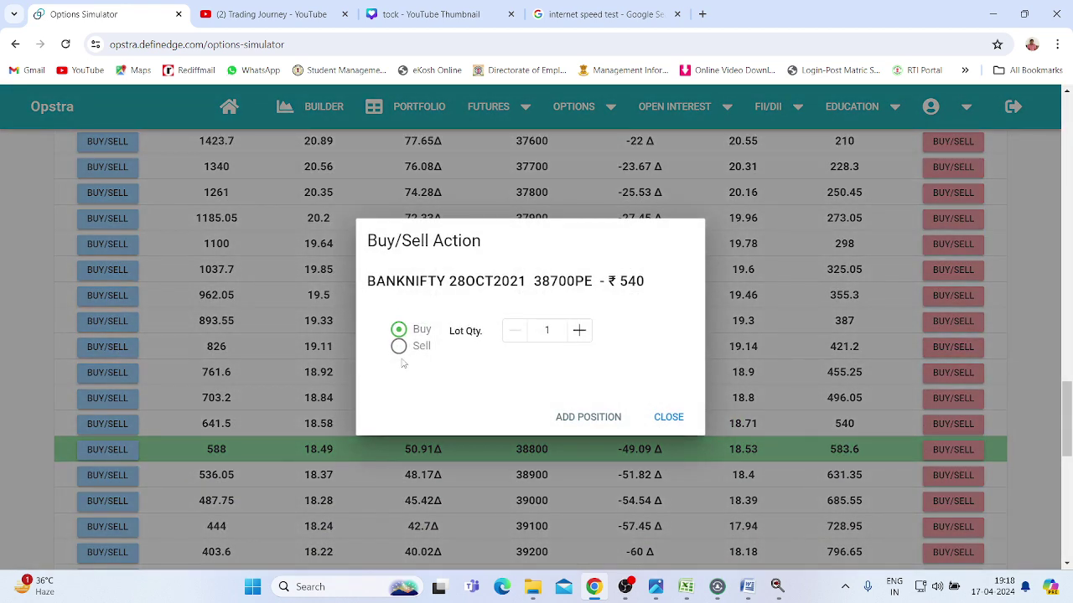
pyautogui.click(399, 346)
pyautogui.click(578, 417)
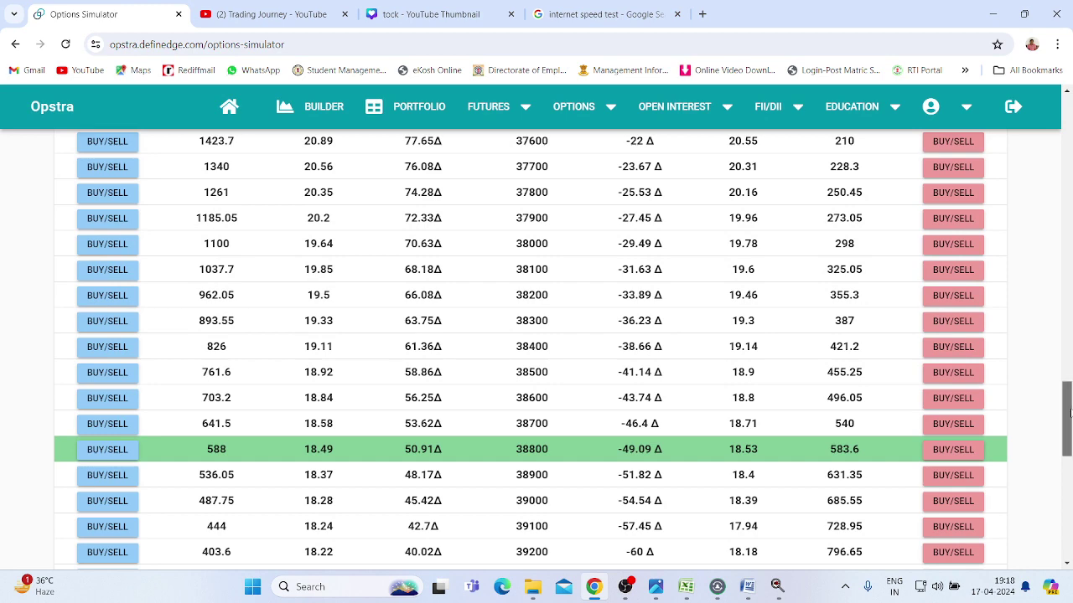
pyautogui.moveTo(1066, 406); pyautogui.dragTo(1058, 183)
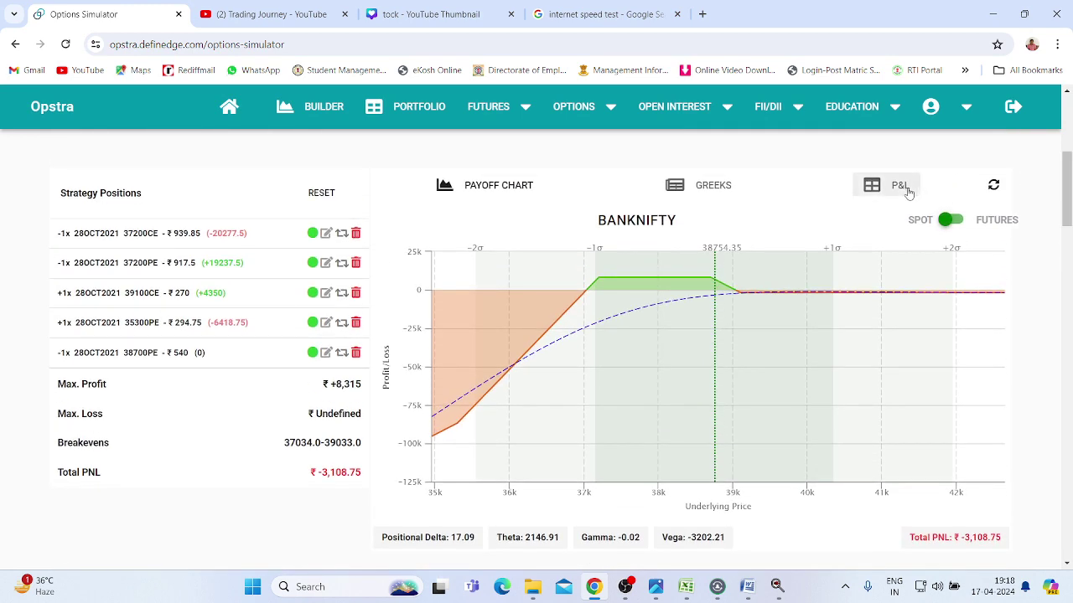
# - Show the P&L table and advance the simulation day by day to 18-Oct-2021 at 09:30
pyautogui.click(895, 186)
pyautogui.scroll(2, 1066, 165)
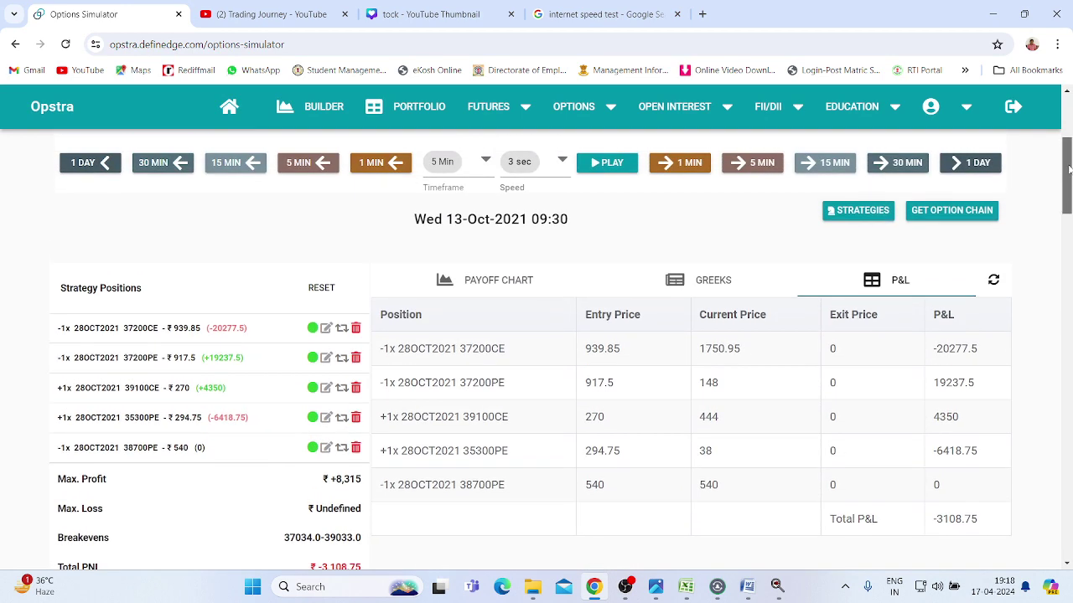
pyautogui.click(983, 181)
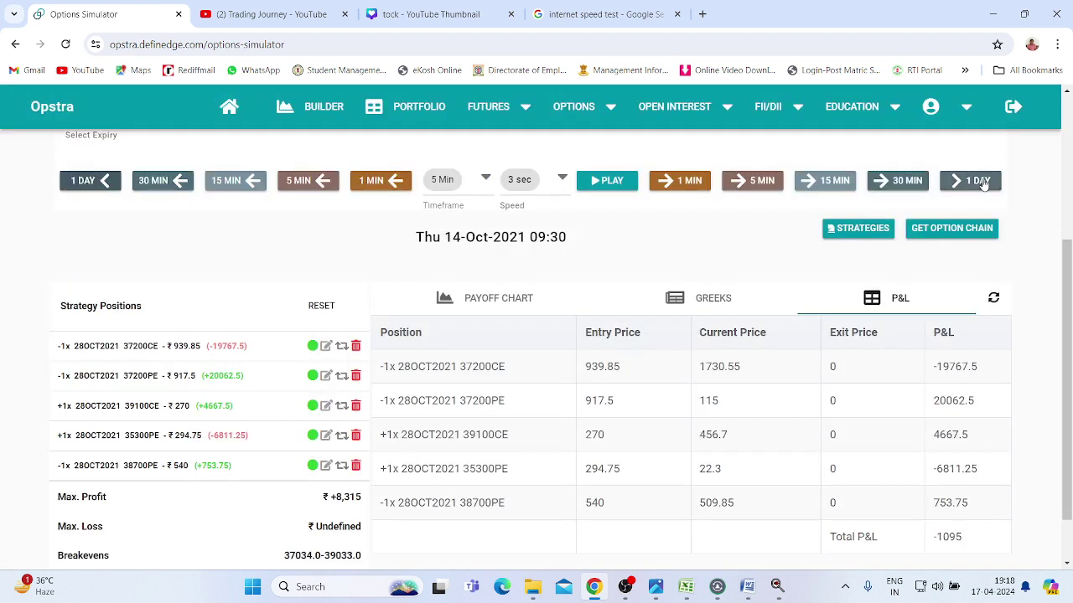
pyautogui.click(982, 182)
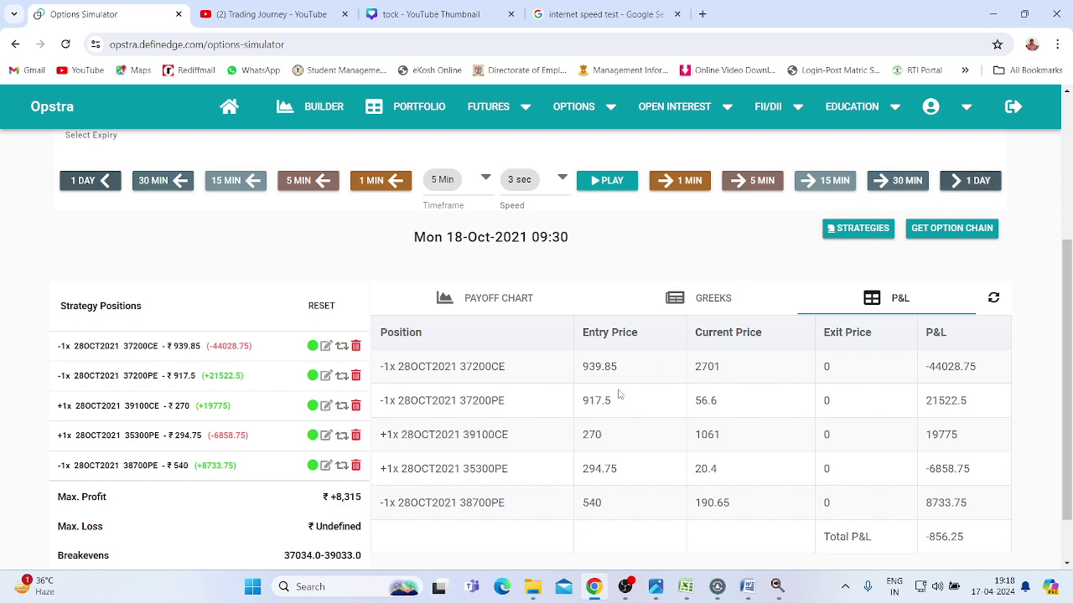
# - Close the 38700PE short position at an exit price of 190 and check the payoff chart
pyautogui.click(326, 465)
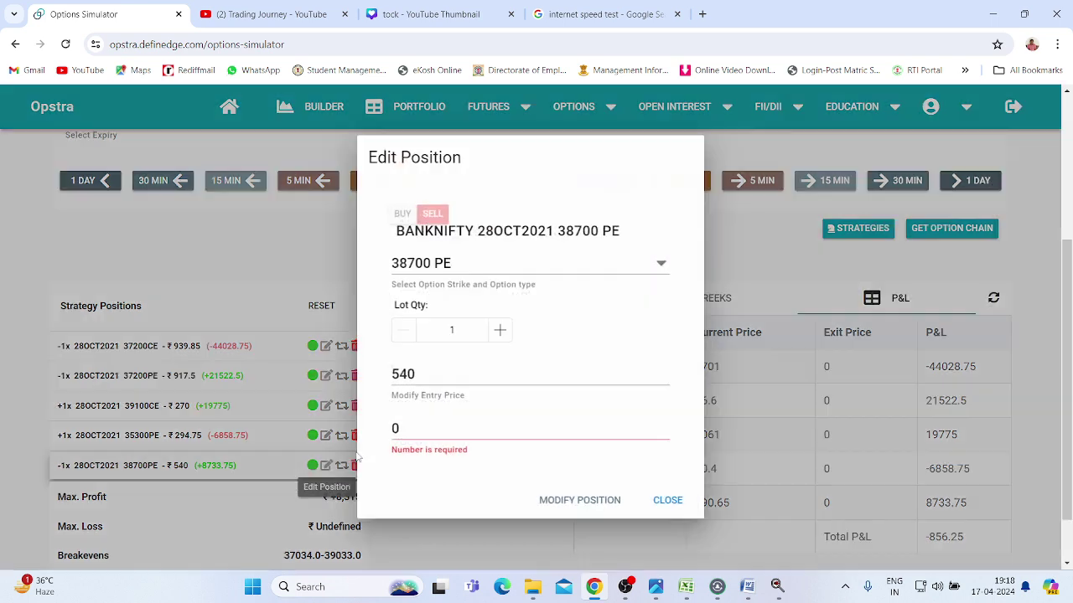
pyautogui.click(465, 428)
pyautogui.write('1')
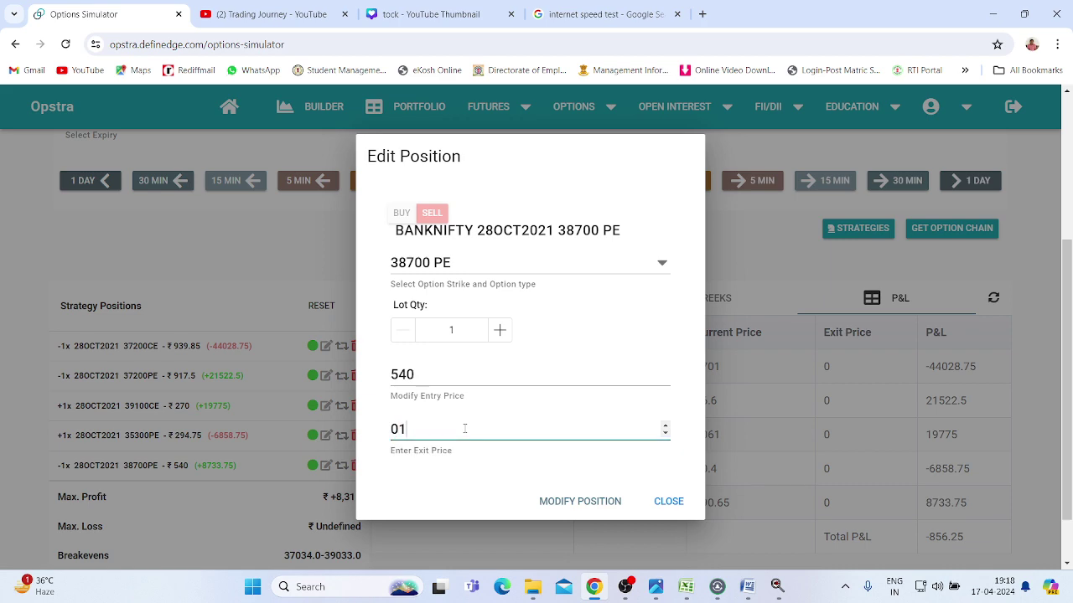
pyautogui.write('90')
pyautogui.click(570, 506)
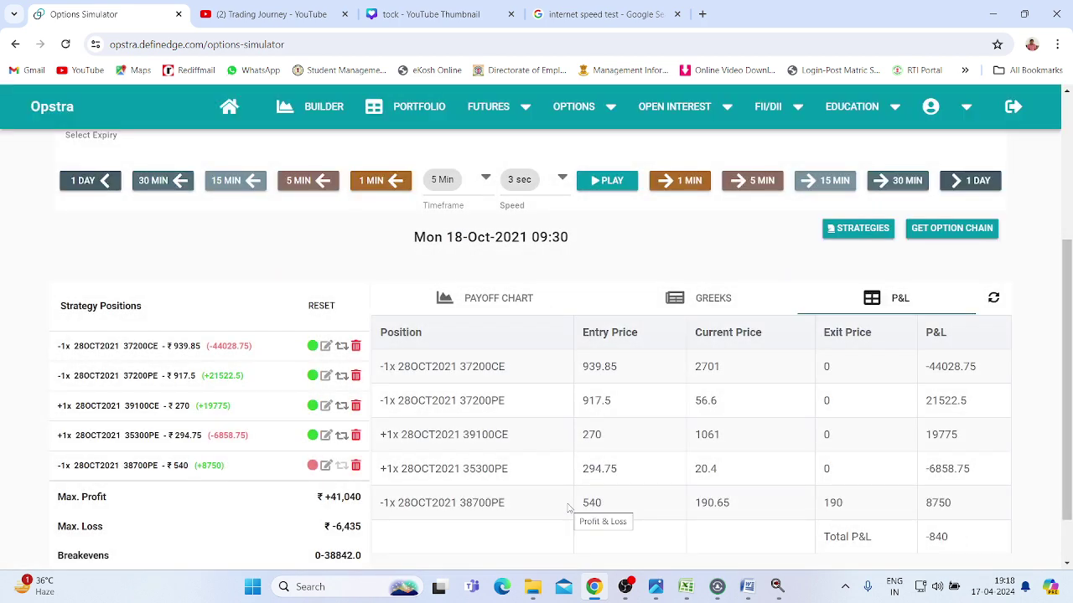
pyautogui.click(515, 301)
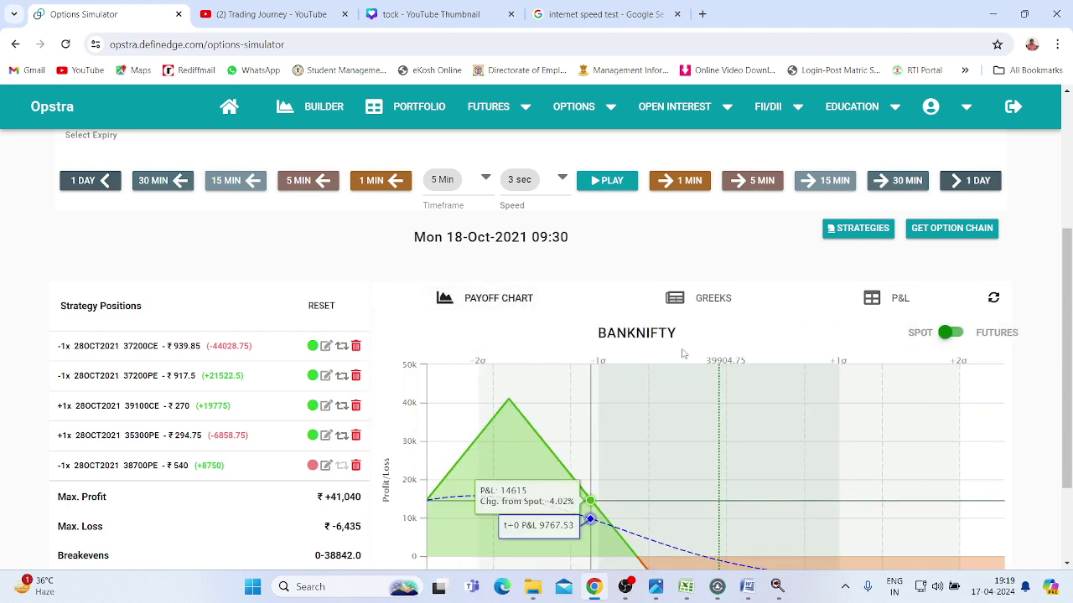
pyautogui.click(890, 299)
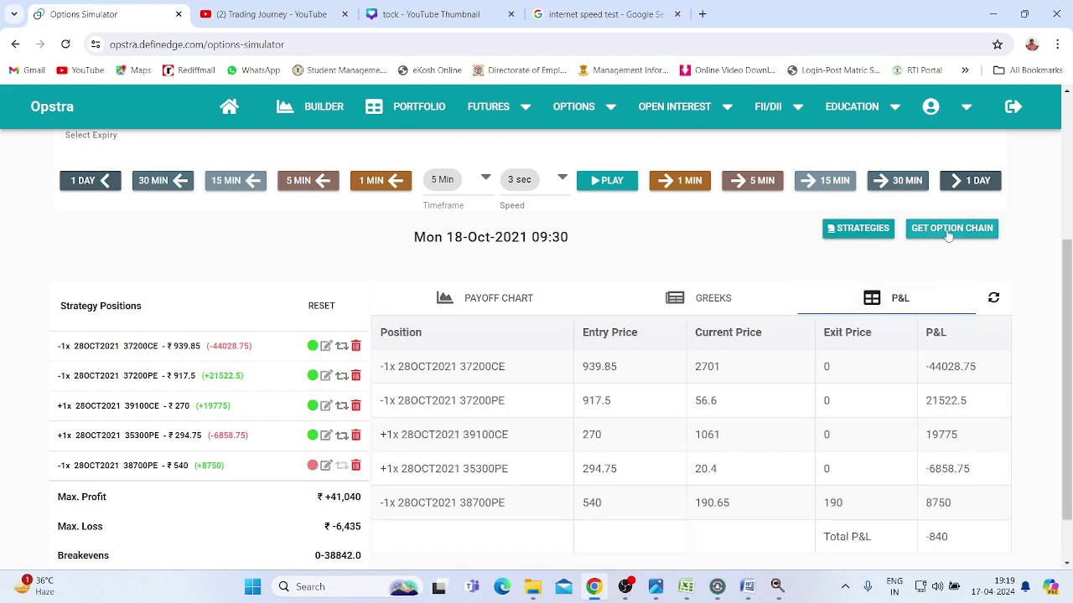
# - Load the 18-Oct-2021 option chain and add a sell position of 1 lot in the 39900PE option
pyautogui.click(948, 235)
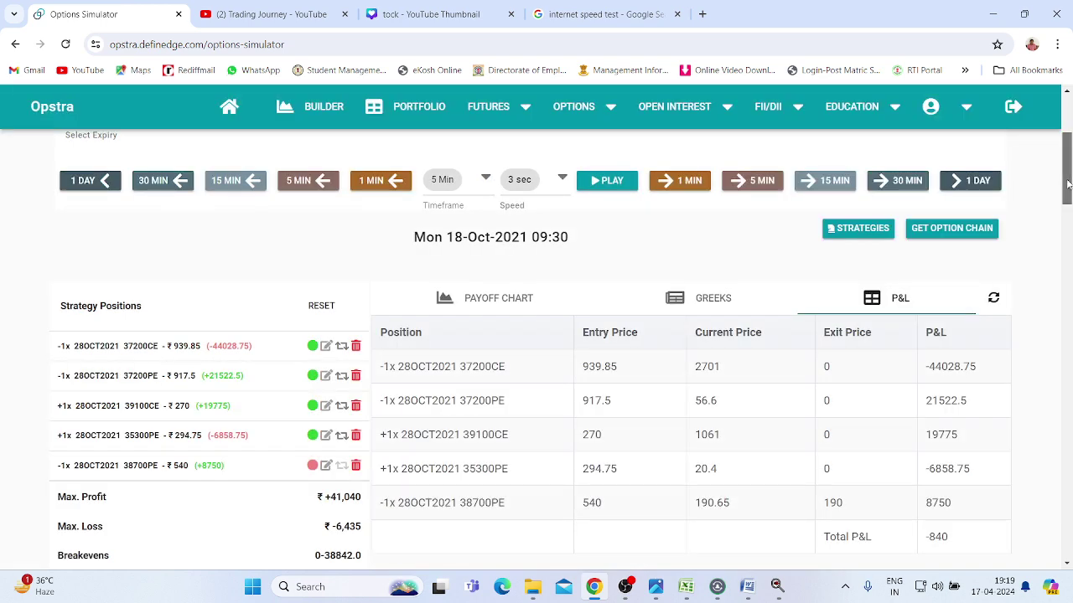
pyautogui.moveTo(1068, 184); pyautogui.dragTo(1067, 454)
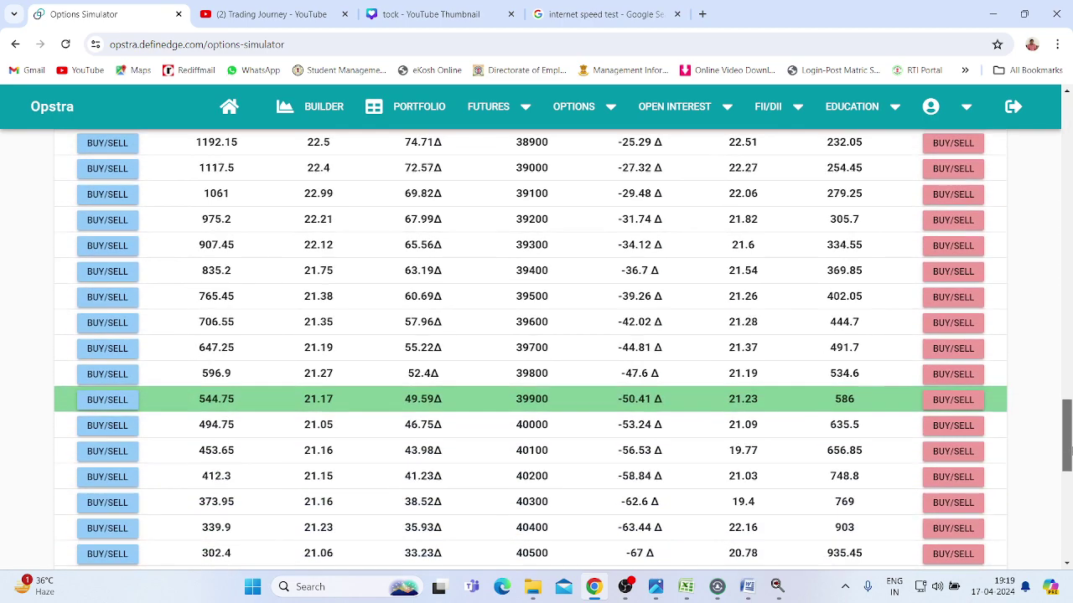
pyautogui.click(956, 401)
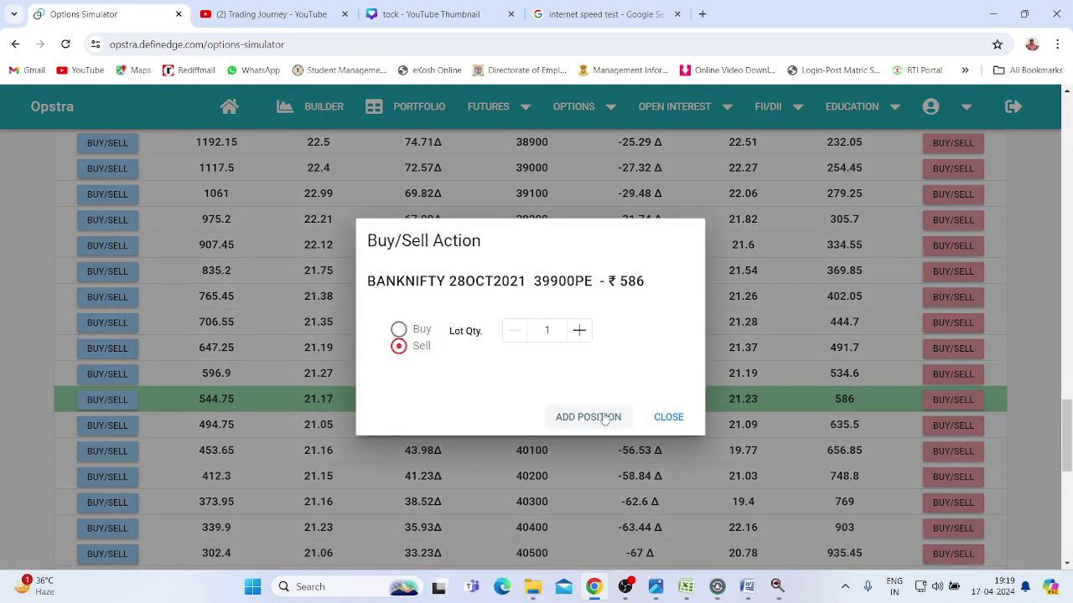
pyautogui.click(603, 417)
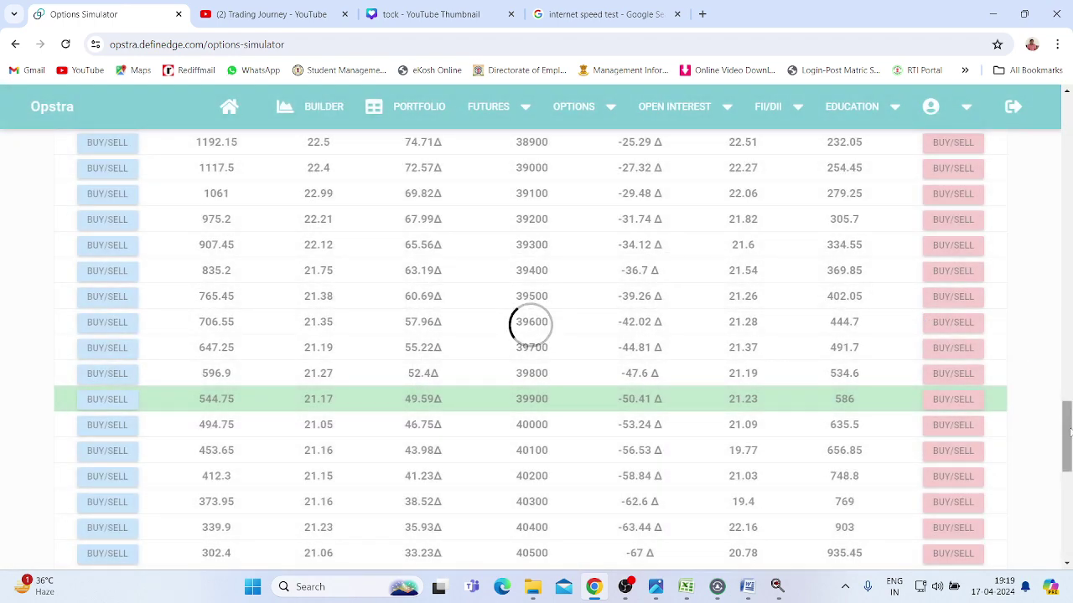
pyautogui.moveTo(1069, 430); pyautogui.dragTo(1068, 166)
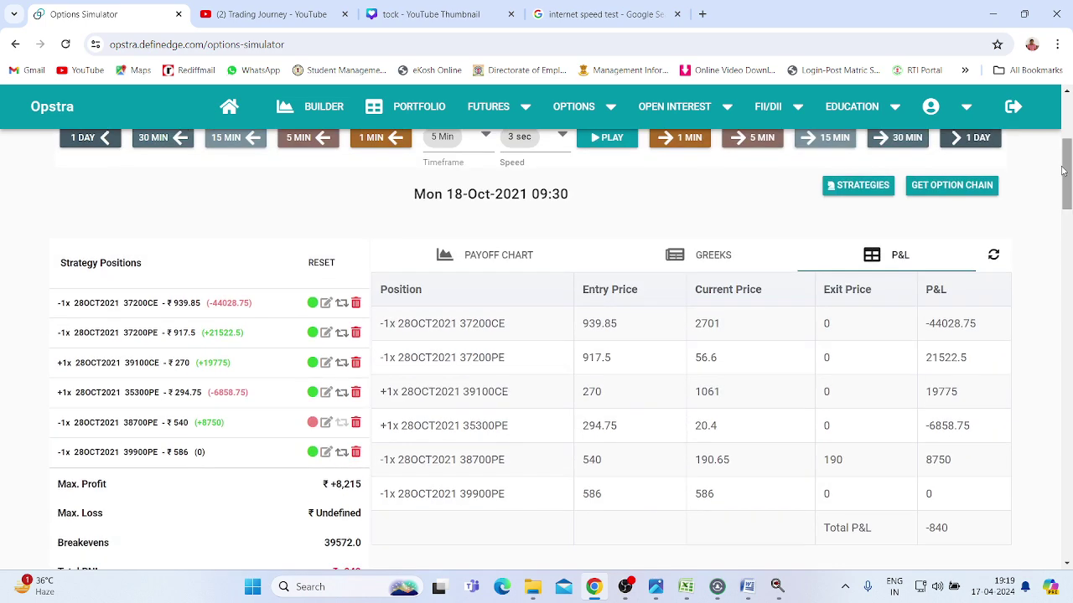
# - Check the payoff chart, return to the P&L table and advance the simulation day by day to 22-Oct-2021 at 09:30
pyautogui.click(505, 266)
pyautogui.click(876, 255)
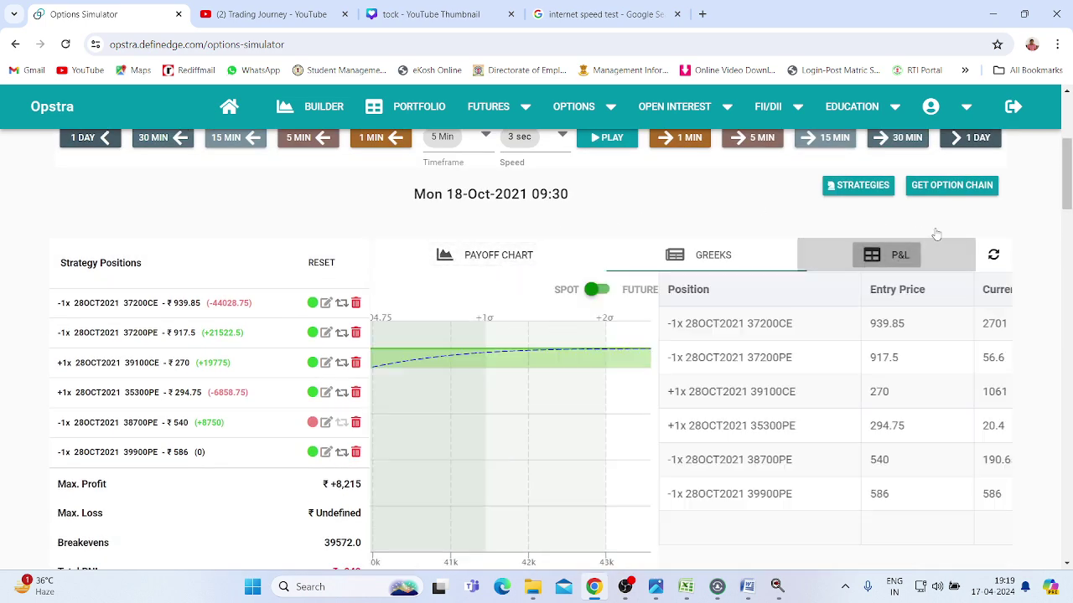
pyautogui.click(987, 143)
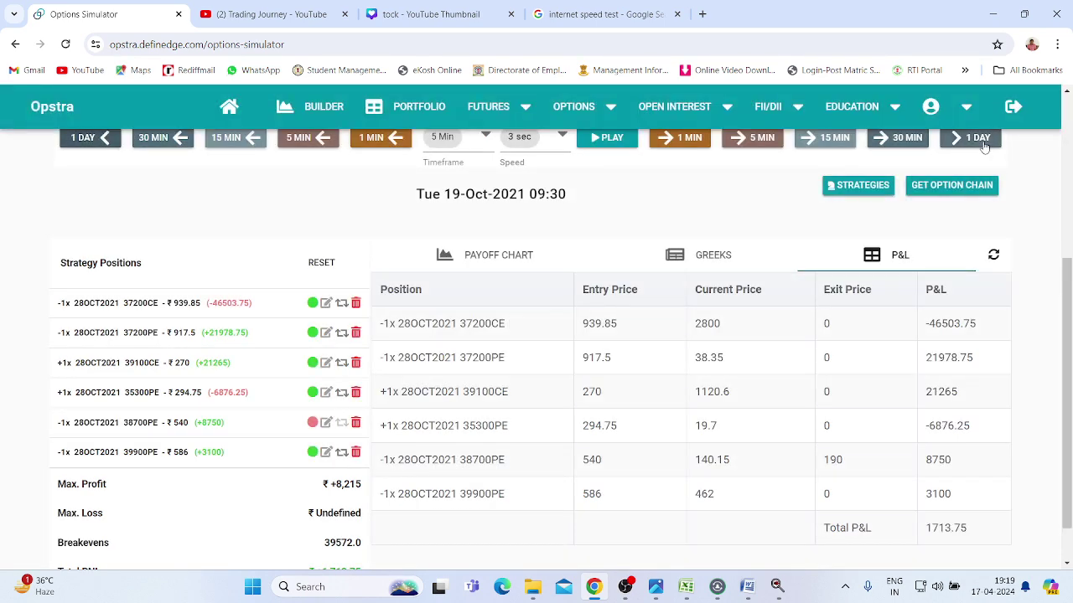
pyautogui.click(985, 143)
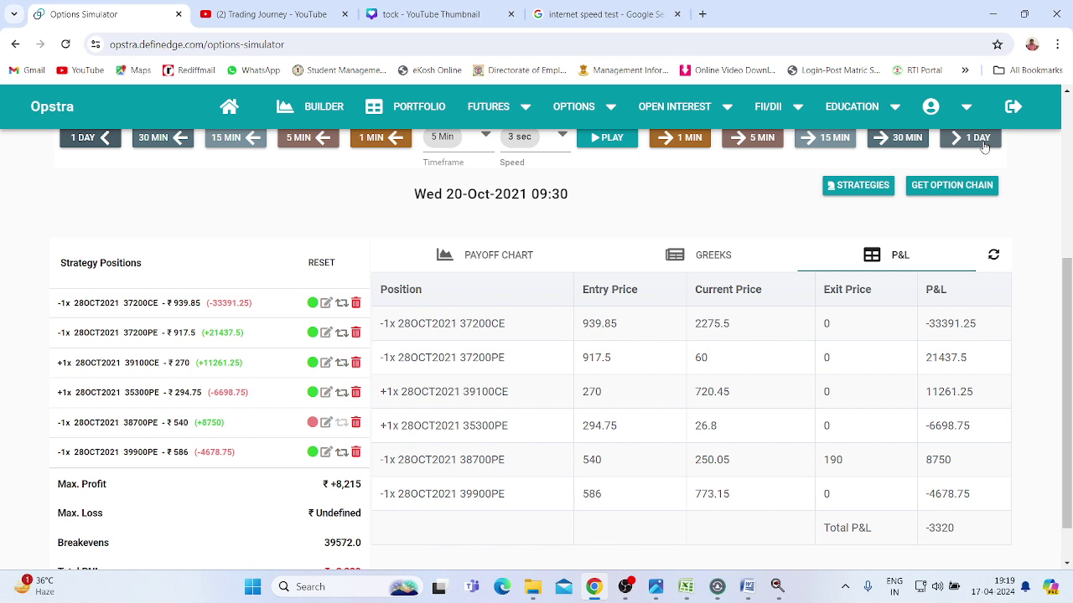
pyautogui.click(978, 139)
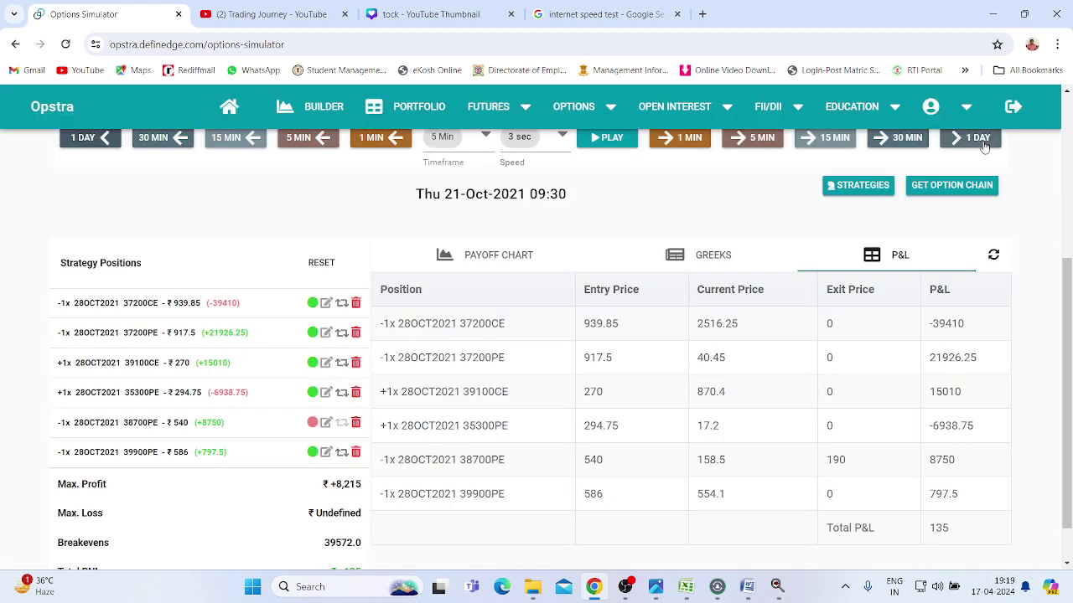
pyautogui.click(978, 139)
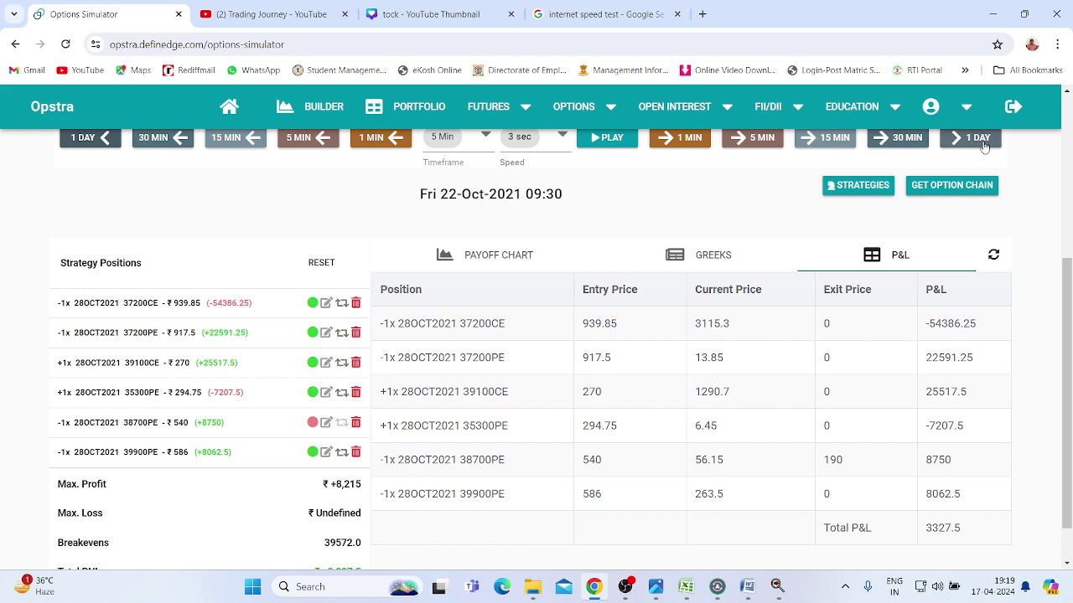
# - Close the 39900PE short position at an exit price of 263 and view the payoff chart
pyautogui.click(326, 451)
pyautogui.click(451, 428)
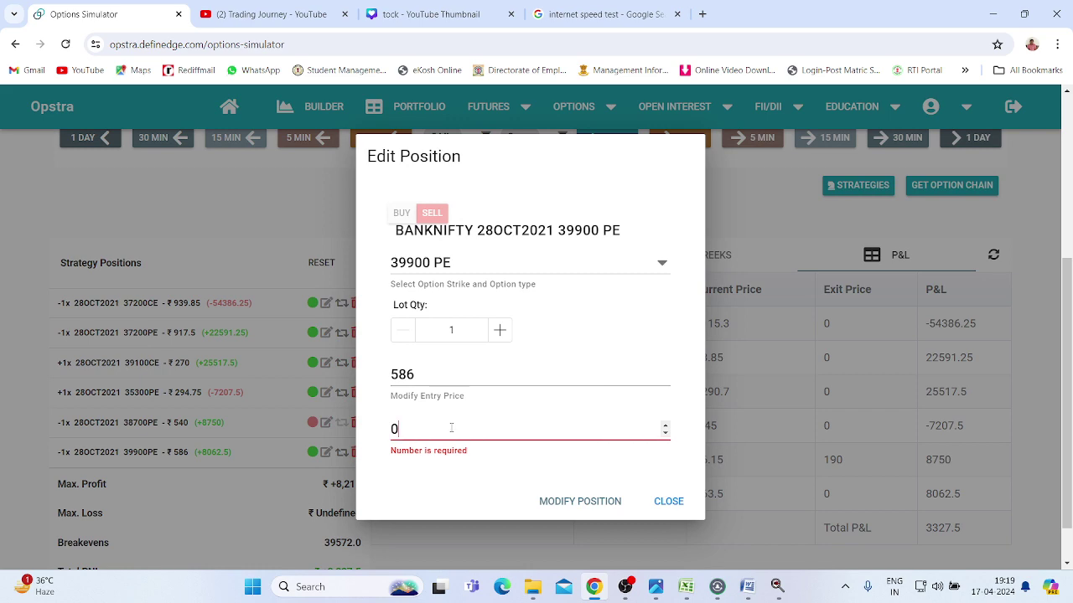
pyautogui.write('263')
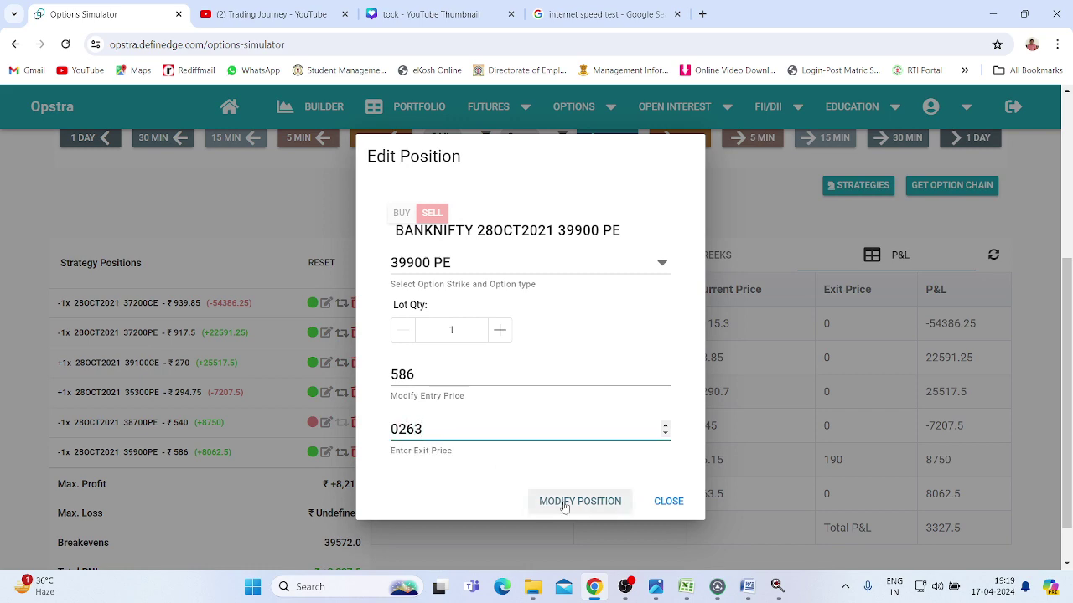
pyautogui.click(564, 503)
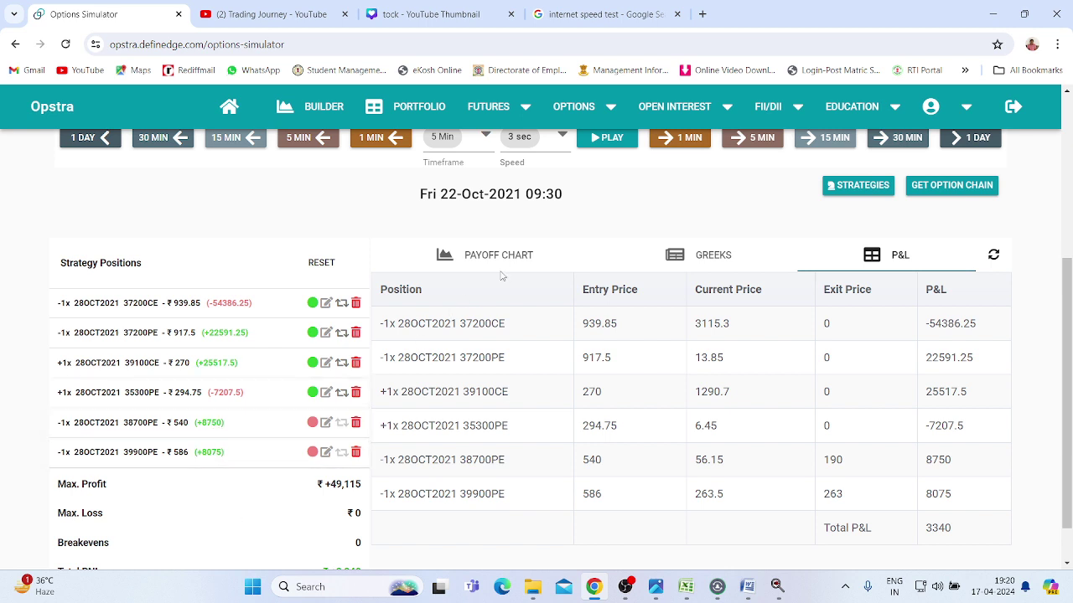
pyautogui.click(523, 263)
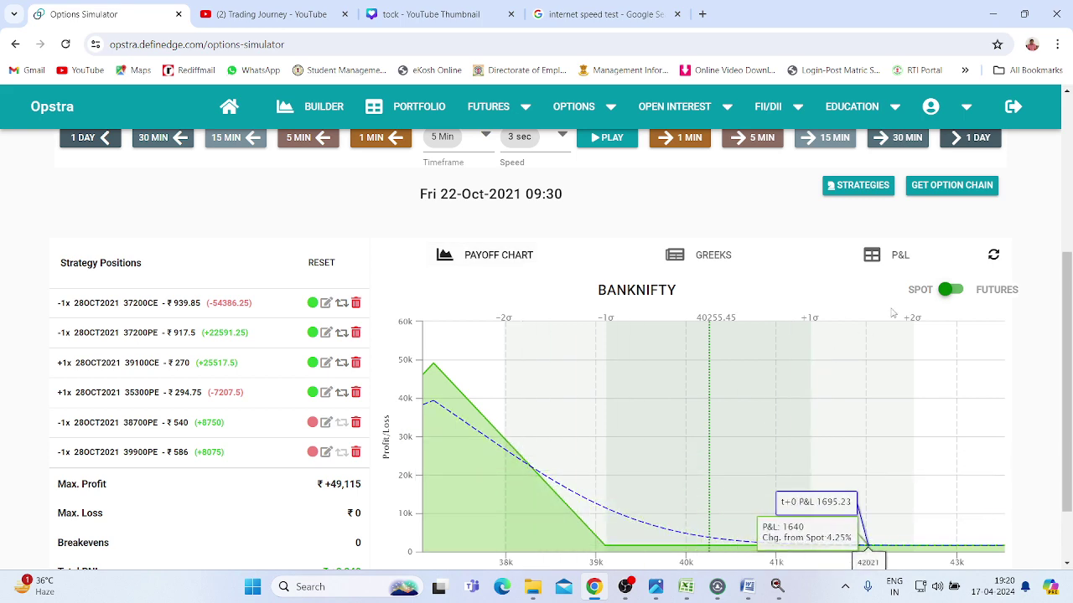
pyautogui.moveTo(1068, 295)
pyautogui.mouseDown()
pyautogui.moveTo(1063, 259)
pyautogui.moveTo(1069, 289)
pyautogui.mouseUp()
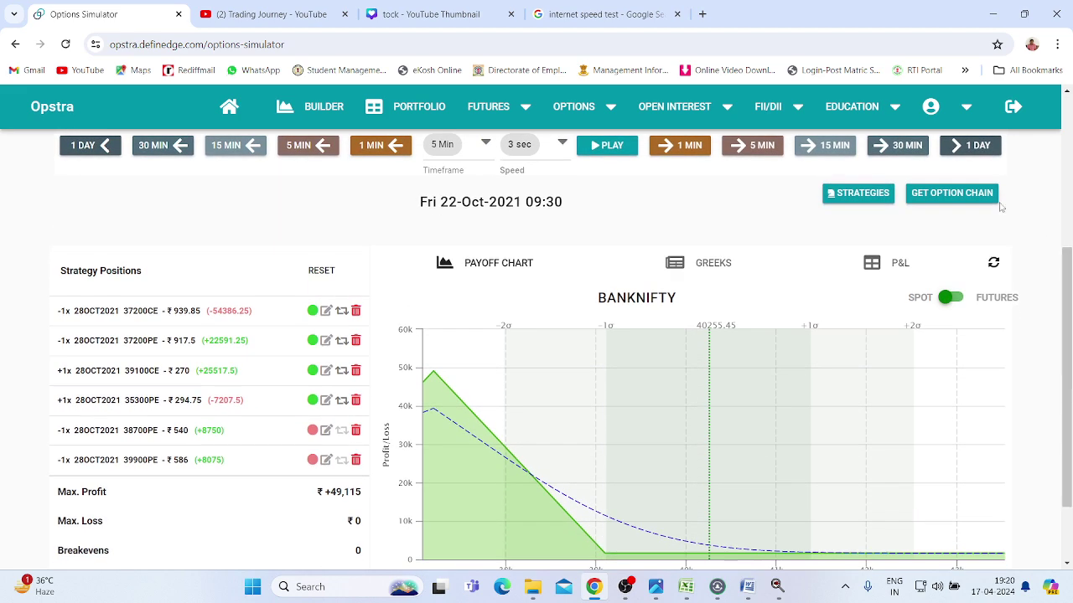
# - Advance the simulation to the expiry close on 28-Oct-2021 at 15:30 and review the total P&L and payoff chart
pyautogui.click(977, 146)
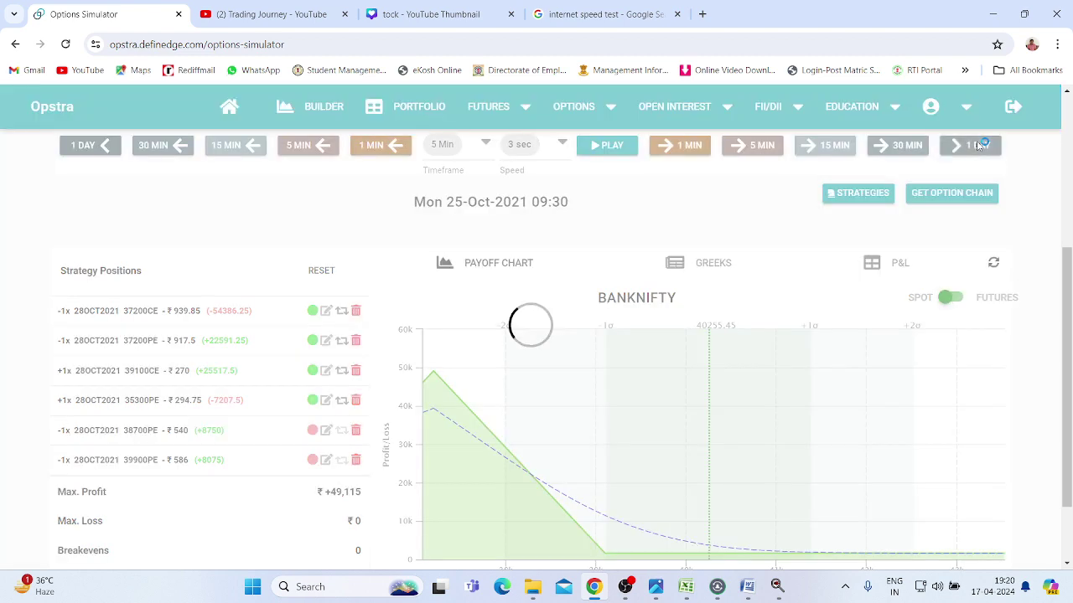
pyautogui.click(977, 146)
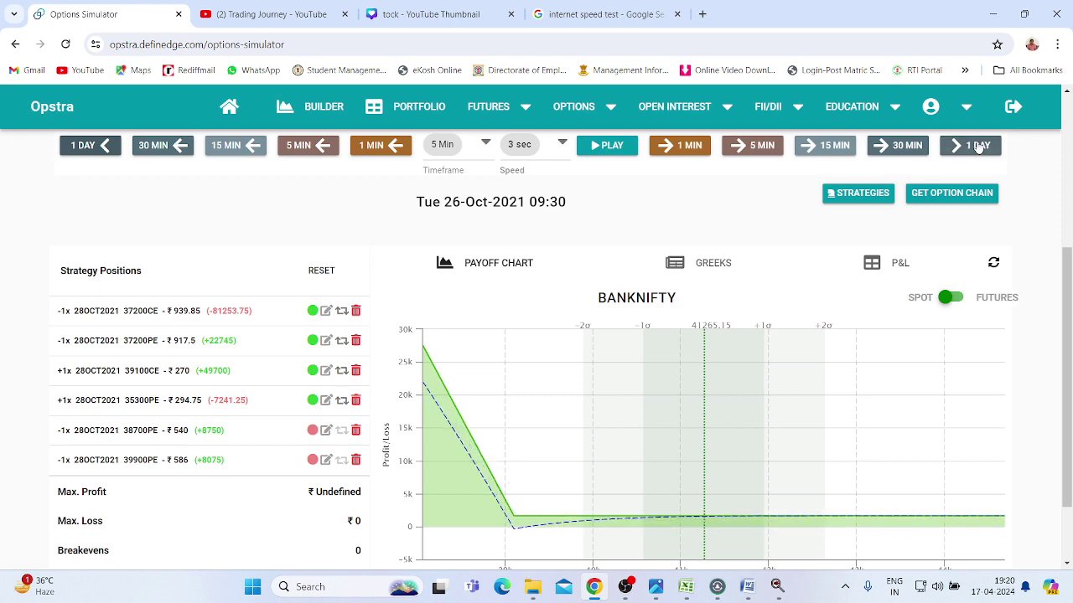
pyautogui.click(977, 147)
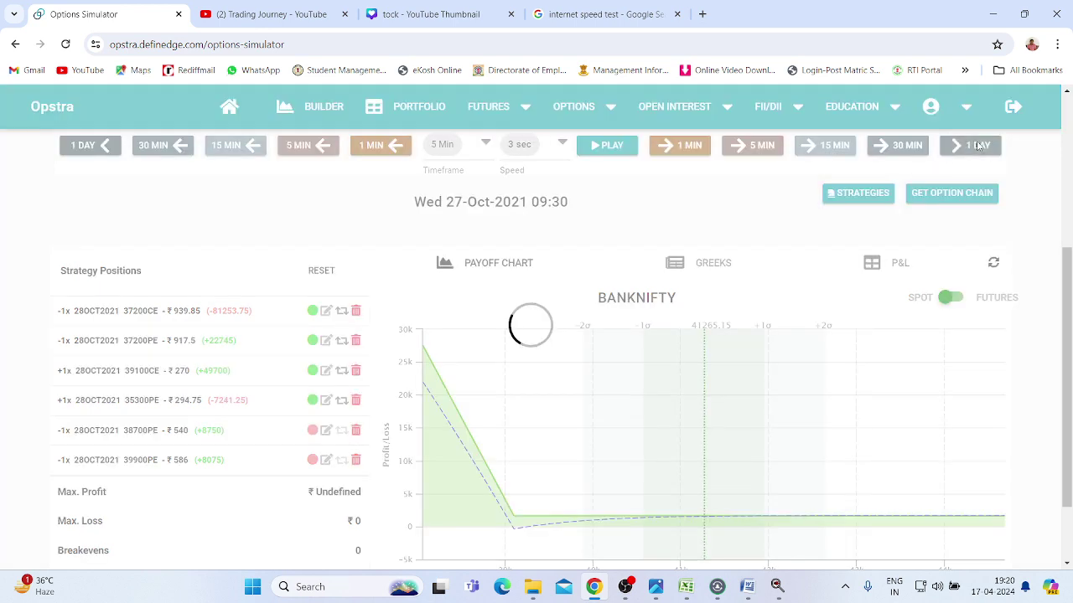
pyautogui.click(977, 146)
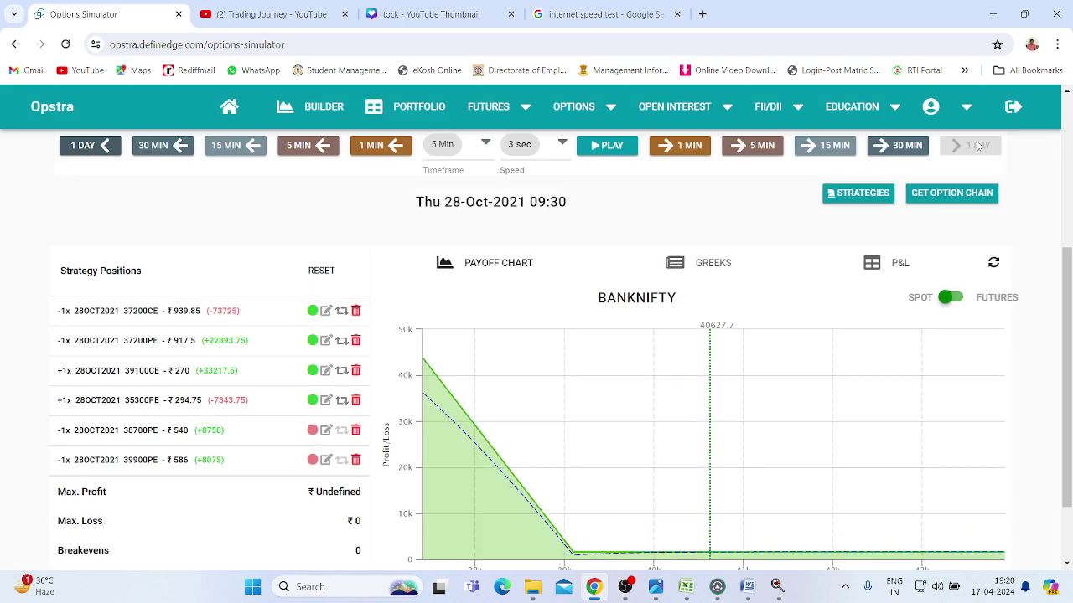
pyautogui.click(235, 146)
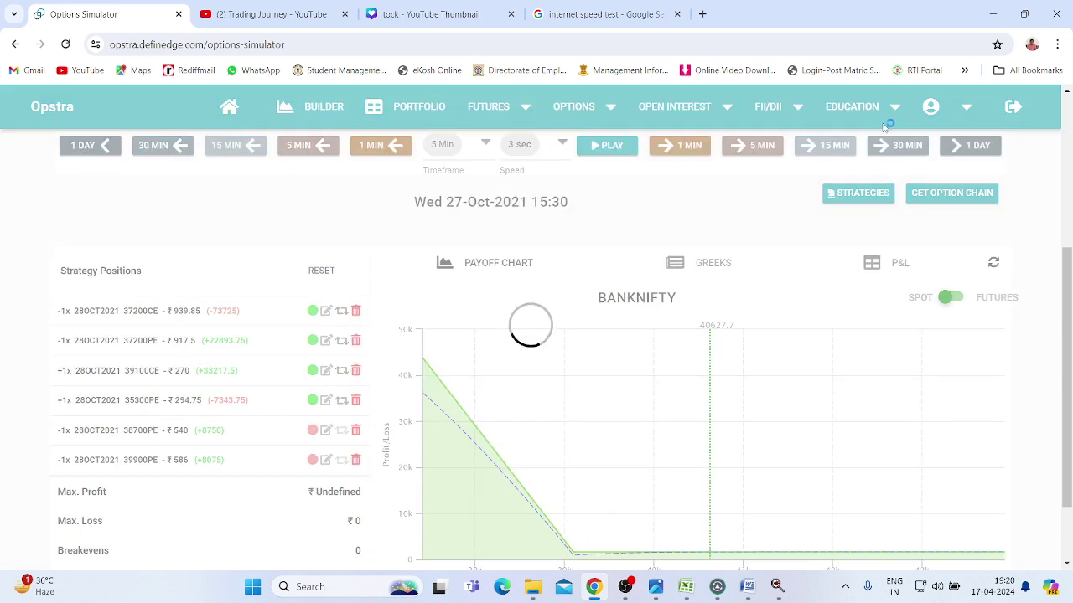
pyautogui.click(966, 148)
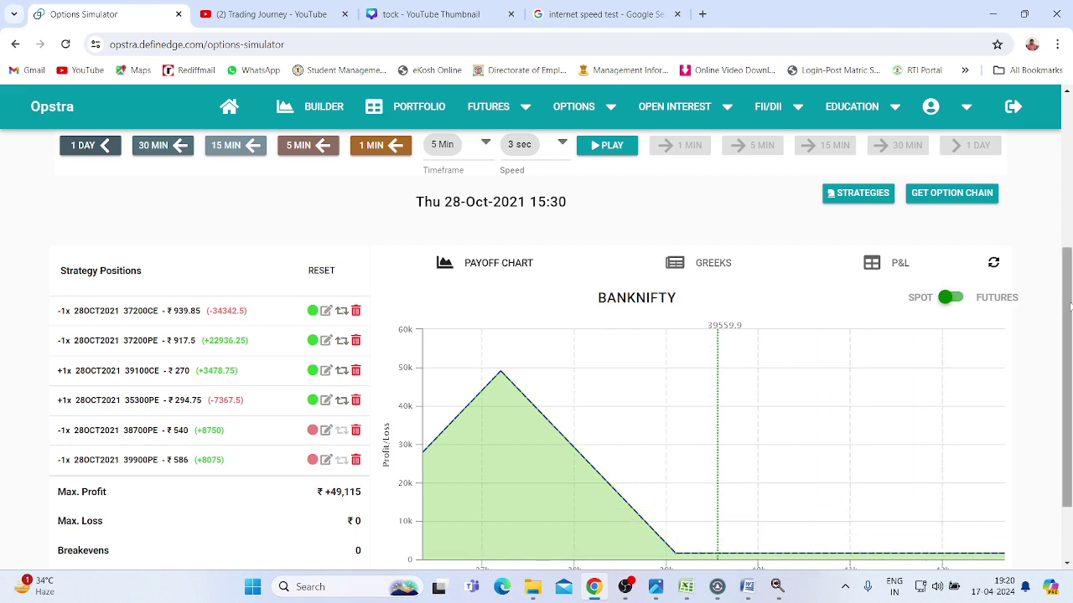
pyautogui.moveTo(1071, 307); pyautogui.dragTo(1070, 338)
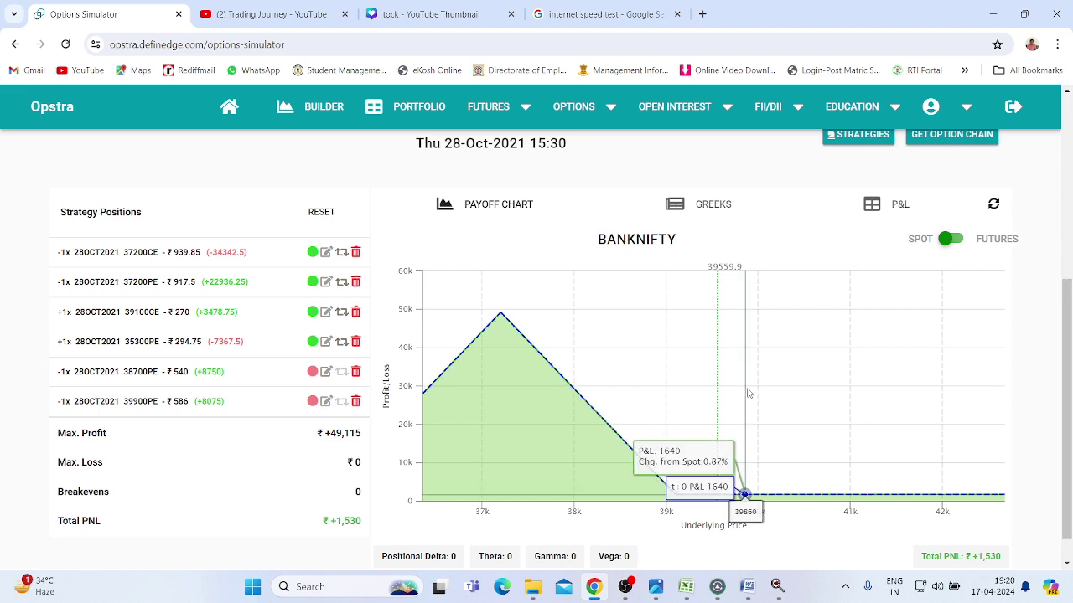
pyautogui.moveTo(1068, 310); pyautogui.dragTo(1058, 257)
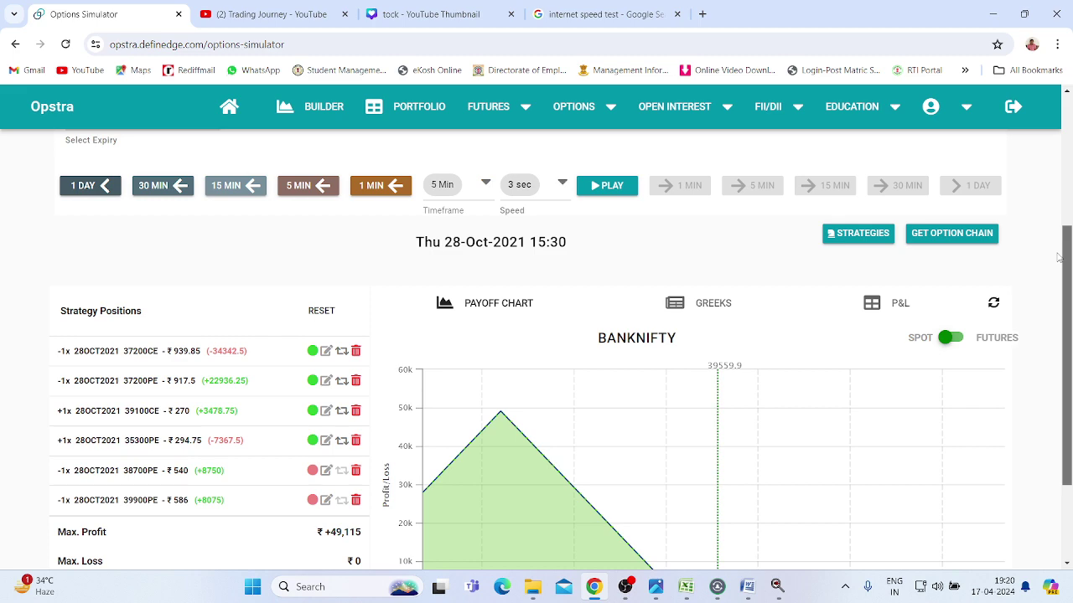
pyautogui.moveTo(1058, 257); pyautogui.dragTo(1066, 288)
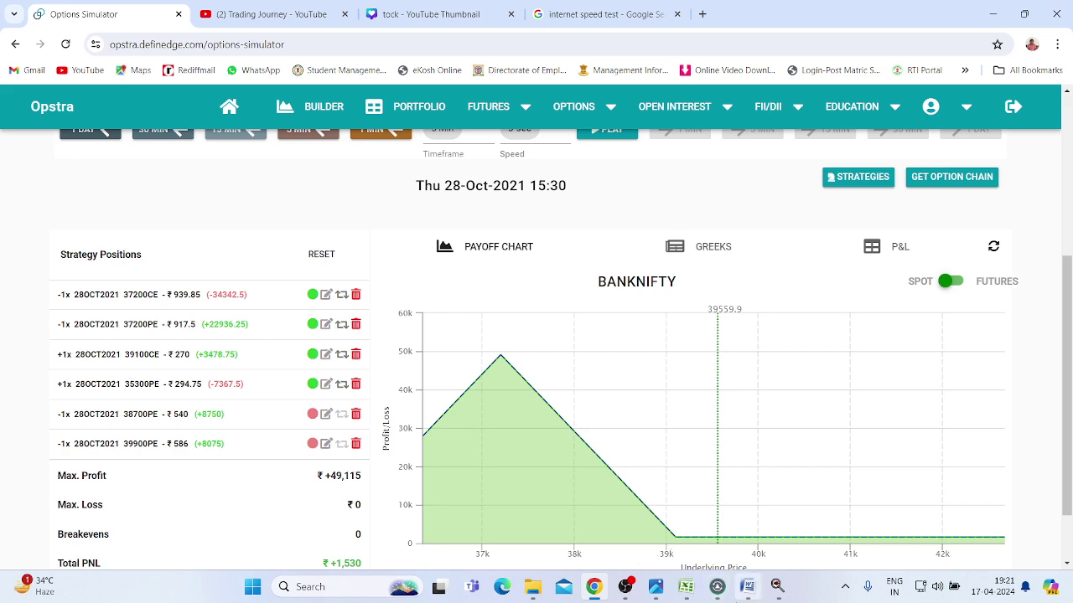
# - Switch to the Excel worksheet and enter 1530 as the Oct-21 result in cell B30
pyautogui.click(686, 588)
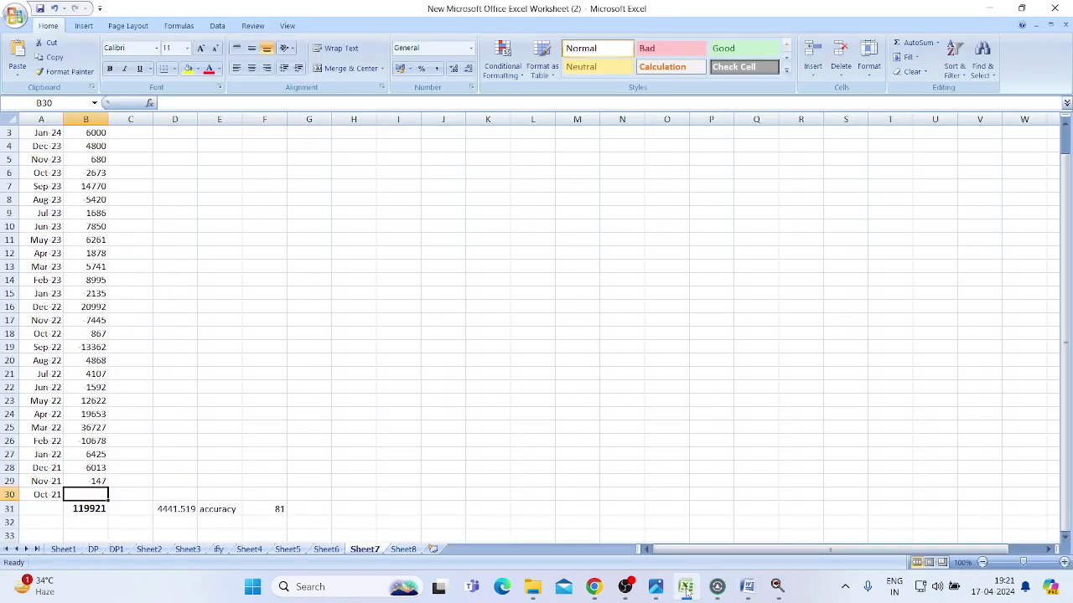
pyautogui.write('15')
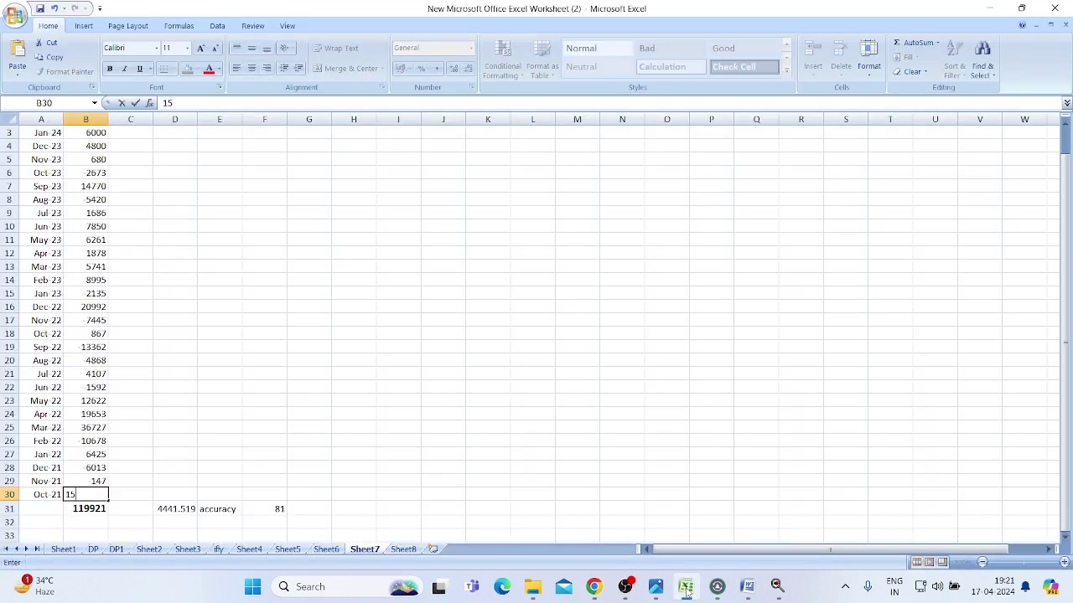
pyautogui.write('30')
pyautogui.click(752, 403)
# - Switch back to the Options Simulator in Chrome and reset all strategy positions
pyautogui.click(594, 588)
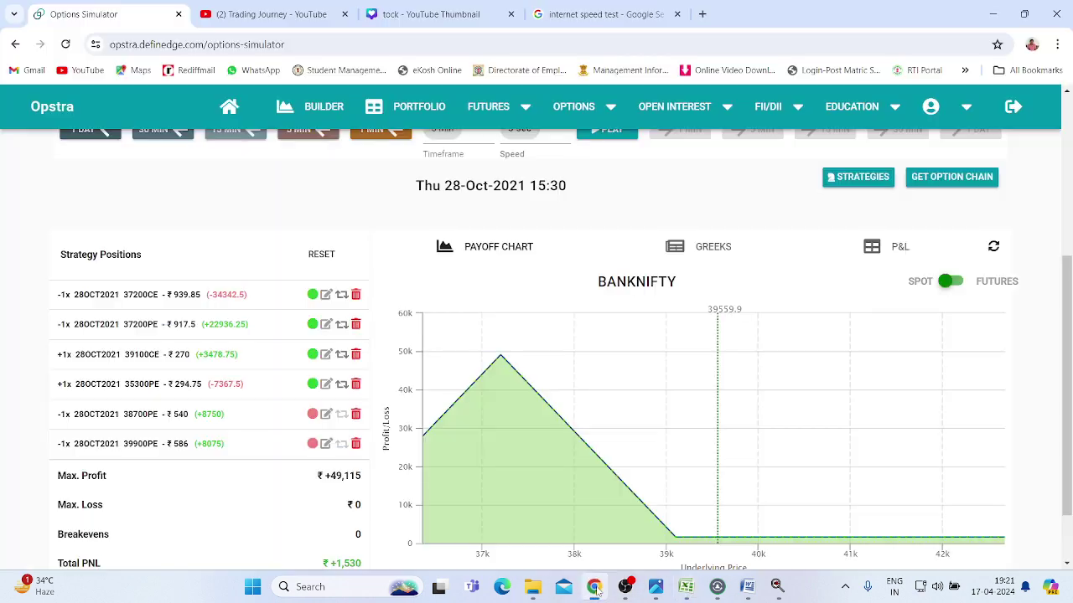
pyautogui.click(321, 254)
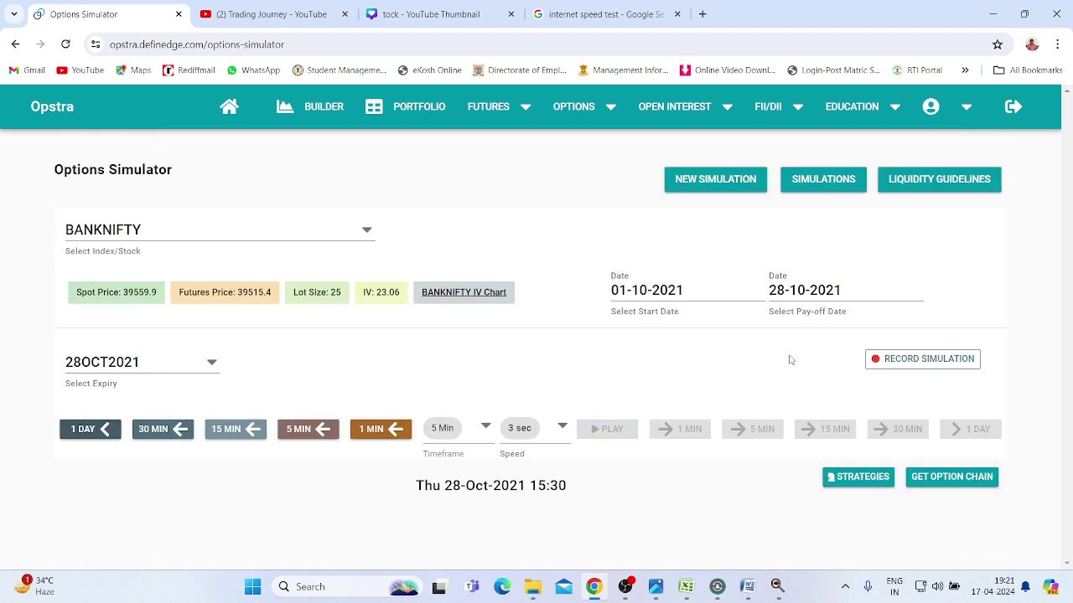